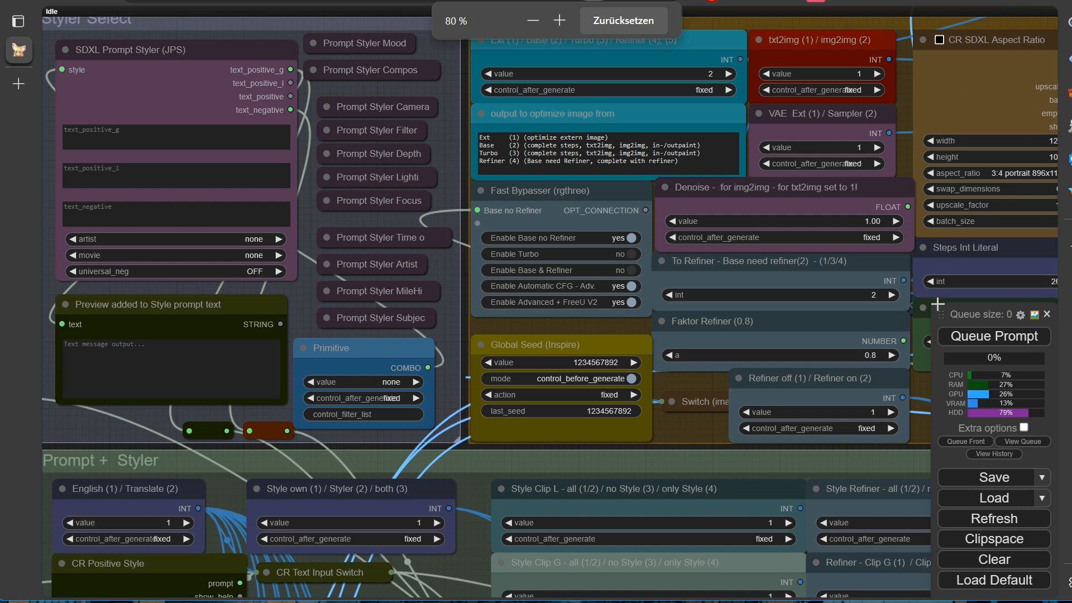
Step: Install the missing ComfyUI-SUPIR custom node through the ComfyUI Manager's list of missing nodes
drag(942, 313, 900, 137)
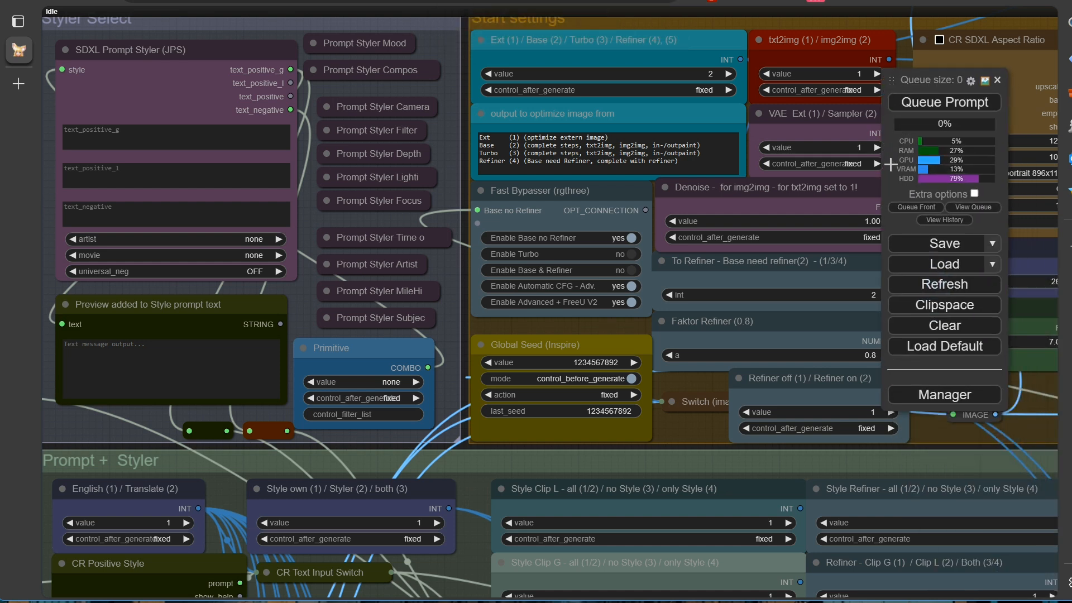
click(945, 395)
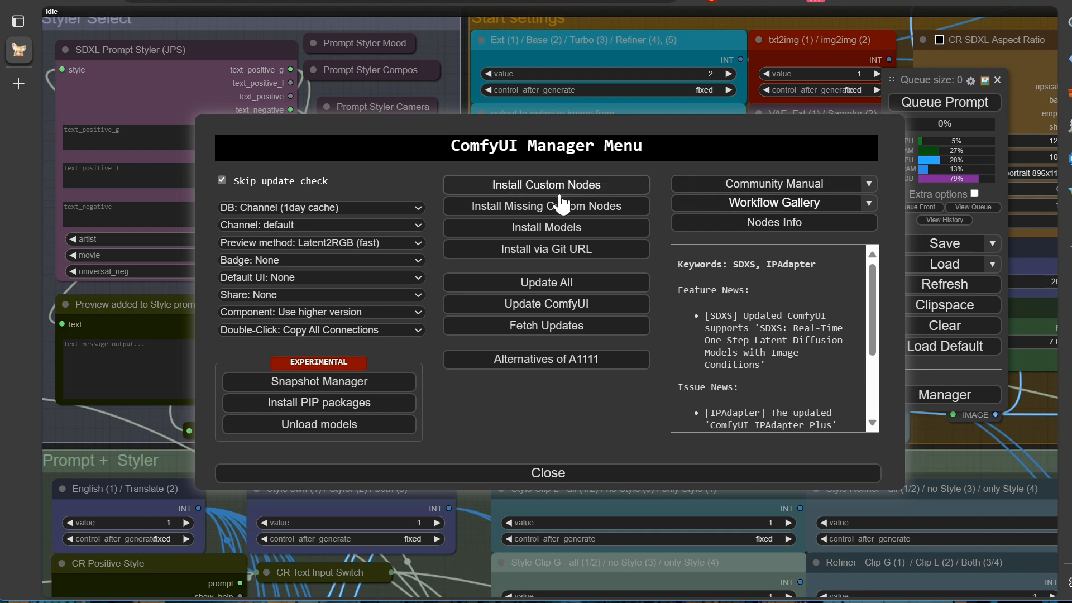
click(506, 207)
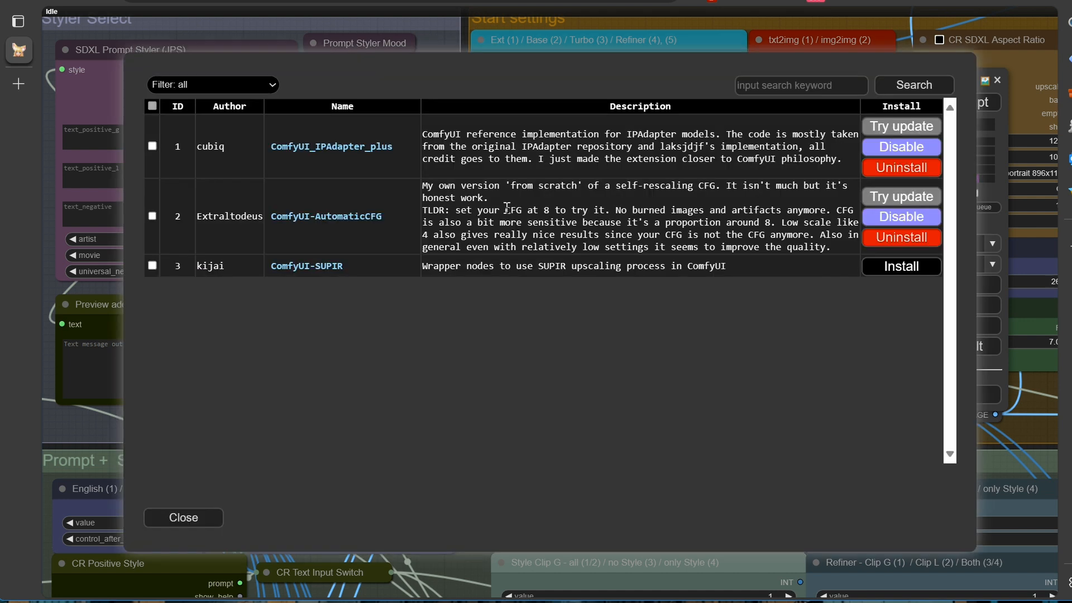
click(273, 85)
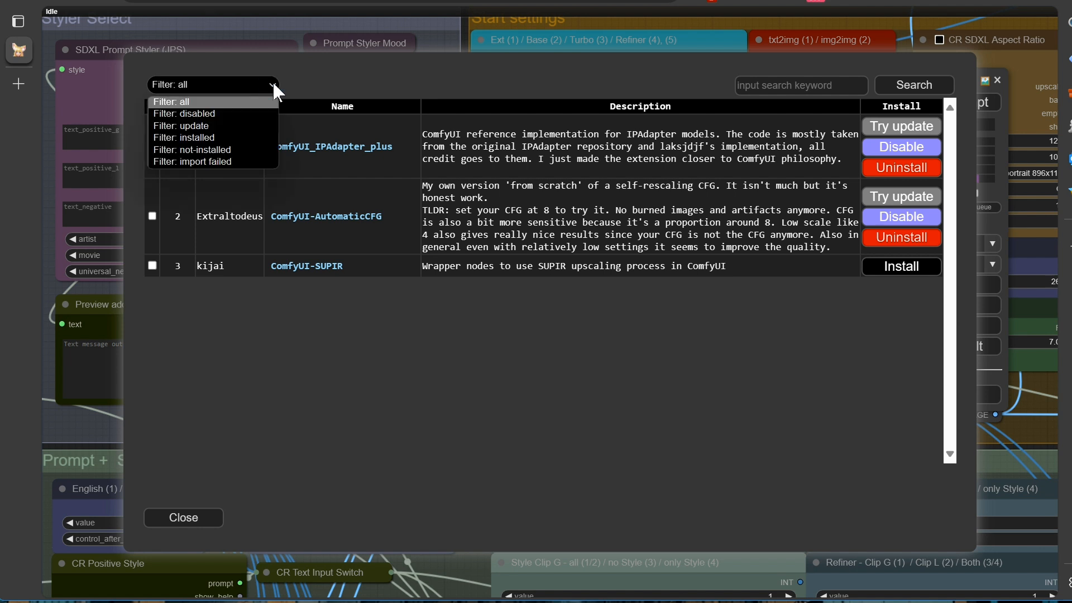
click(273, 85)
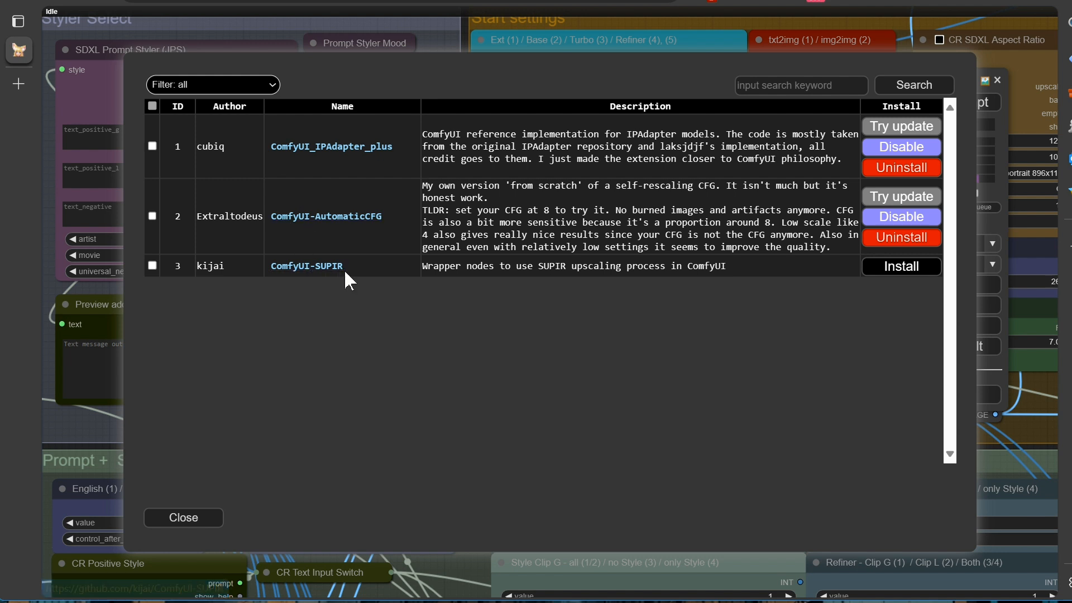
click(894, 271)
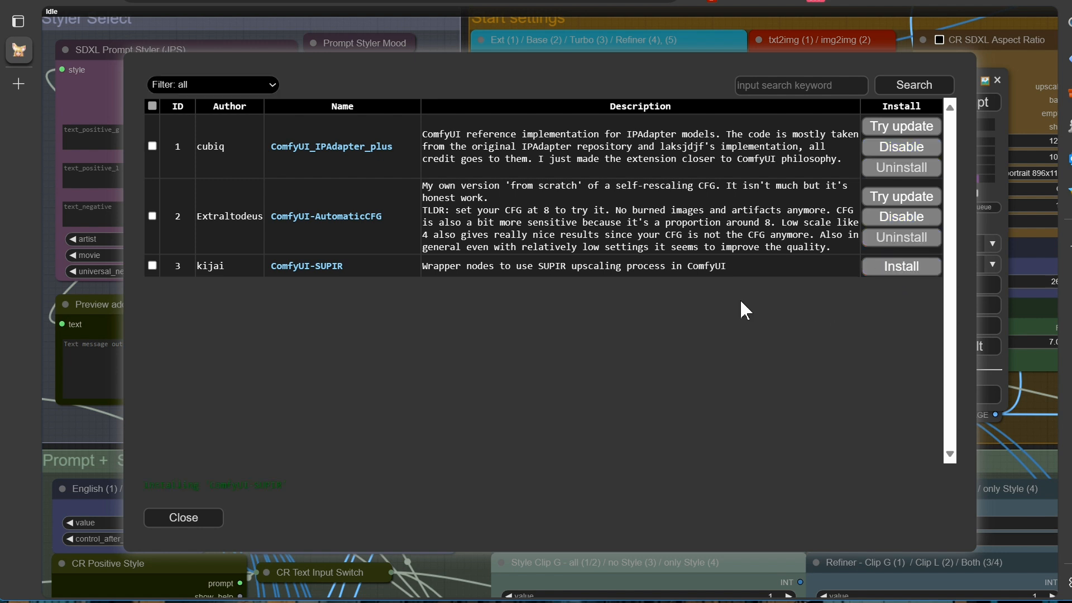
click(184, 517)
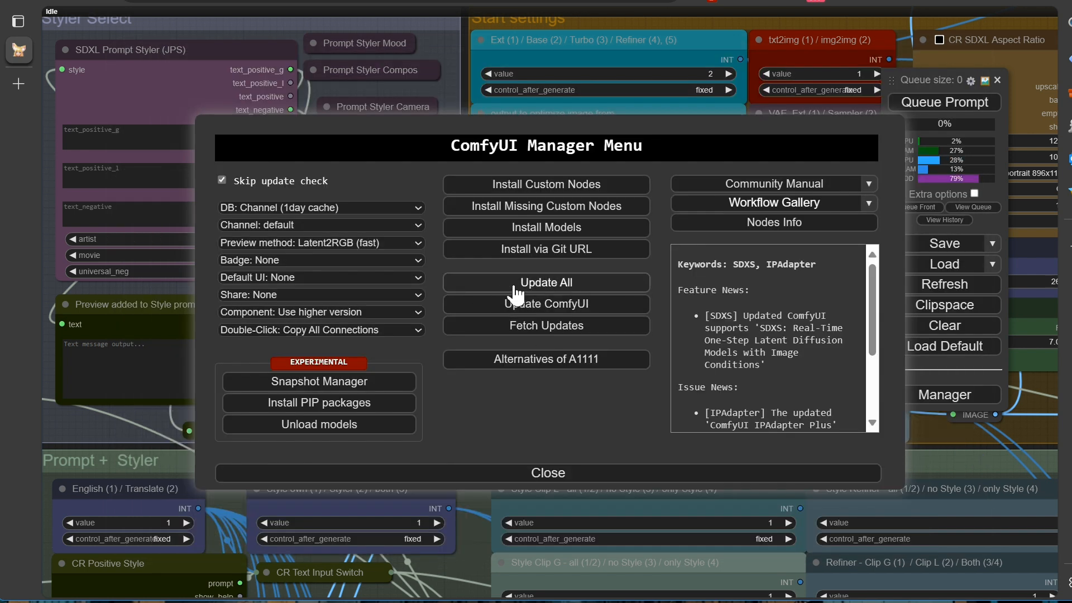
Step: Update ComfyUI and all installed custom nodes from the Manager and check on the update's progress
click(536, 288)
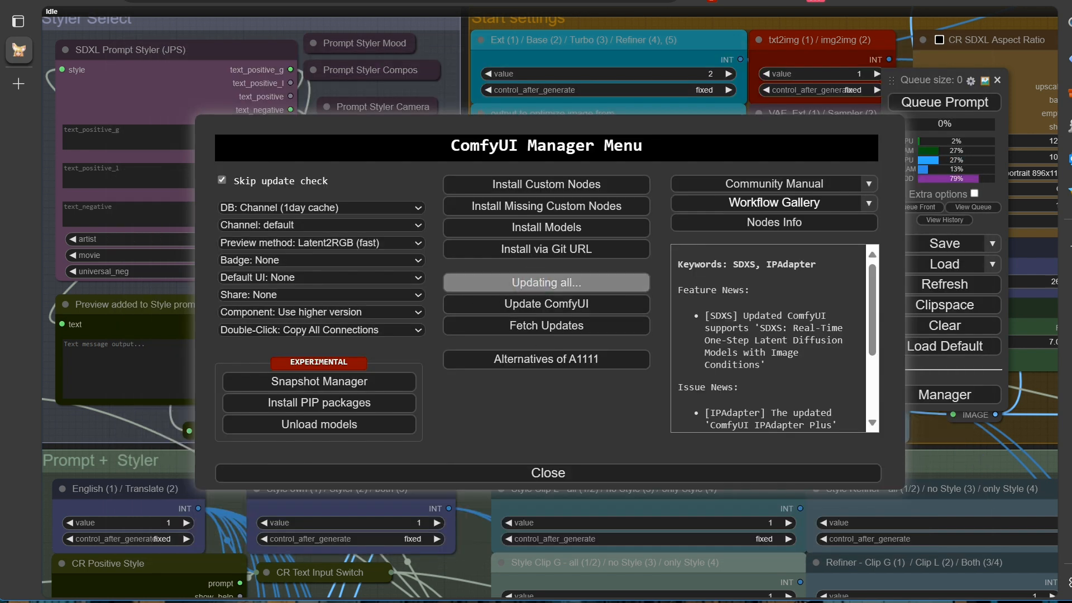
key(alt+Tab)
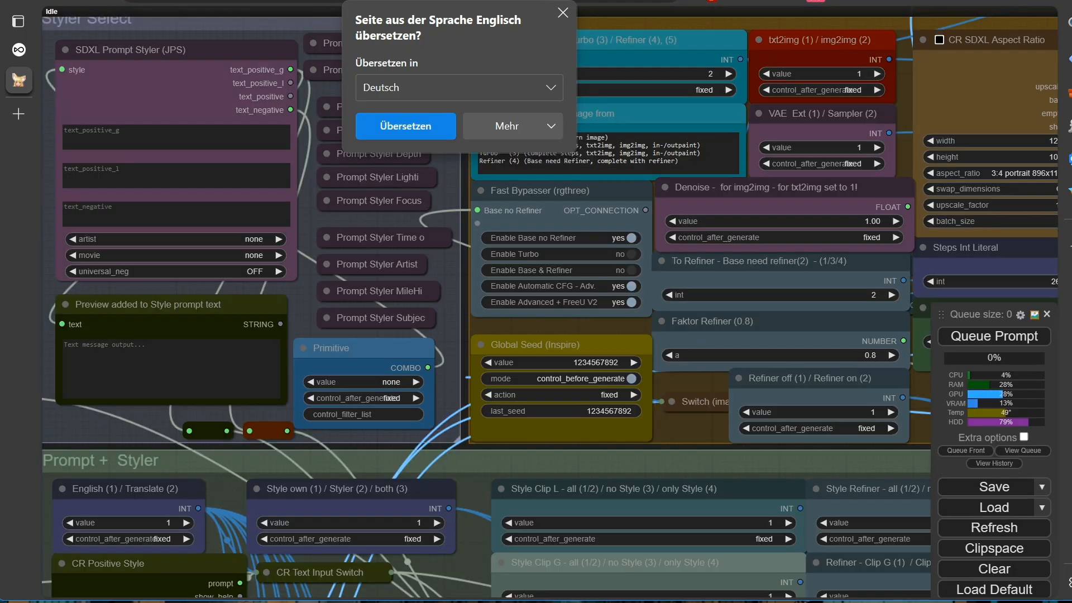
Step: Dismiss the page translation offer and queue the workflow to generate a base image
click(562, 14)
drag(941, 315, 925, 221)
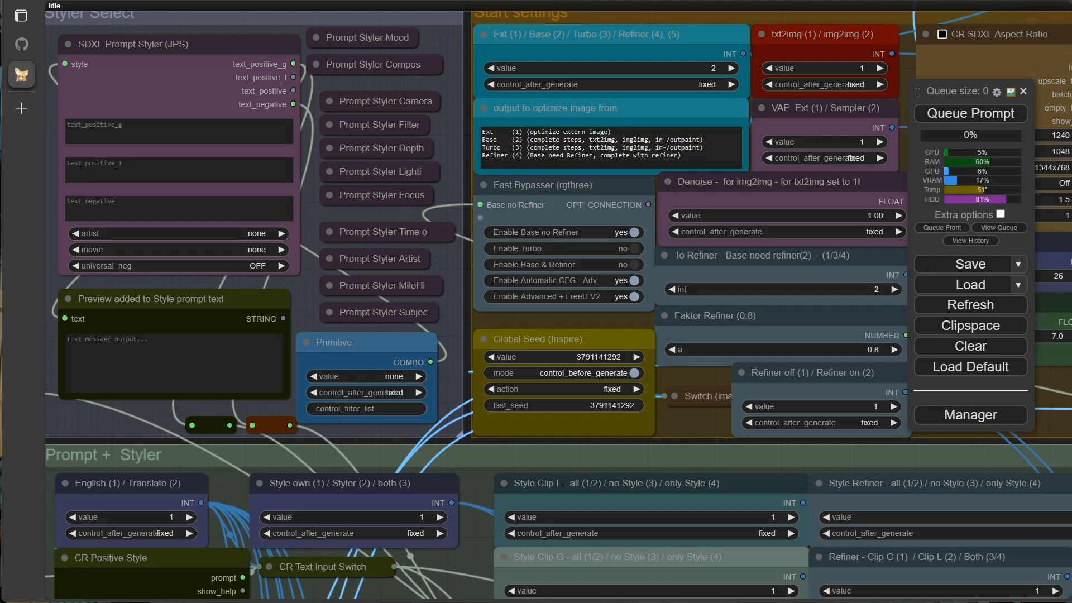
click(962, 115)
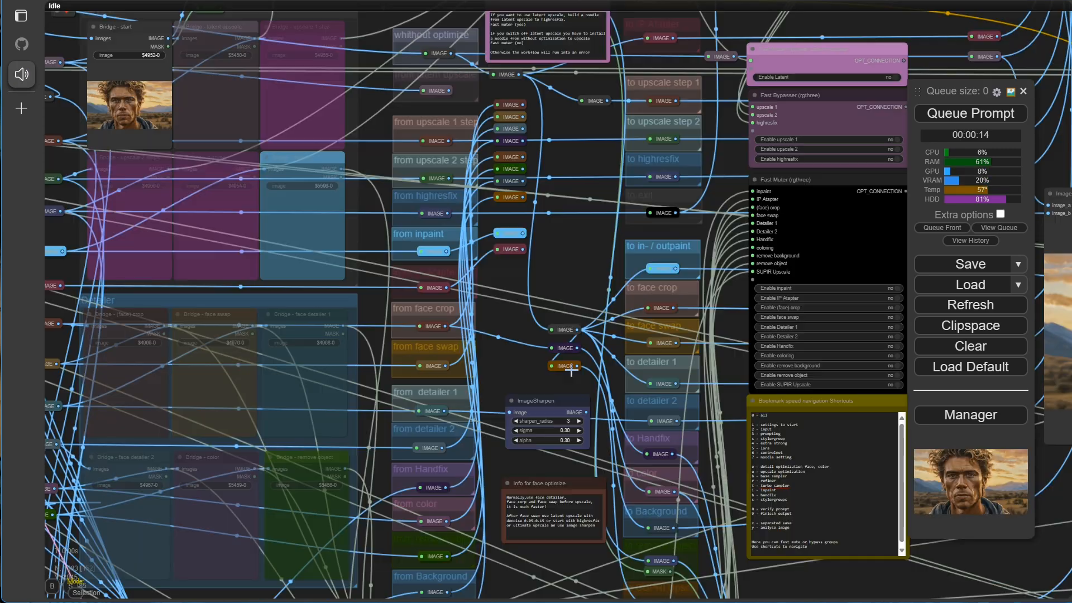
Step: View the generated image in the Image Comparer and enable IP Adapter in the Fast Muter node
scroll(617, 351, down, 5)
scroll(617, 350, up, 5)
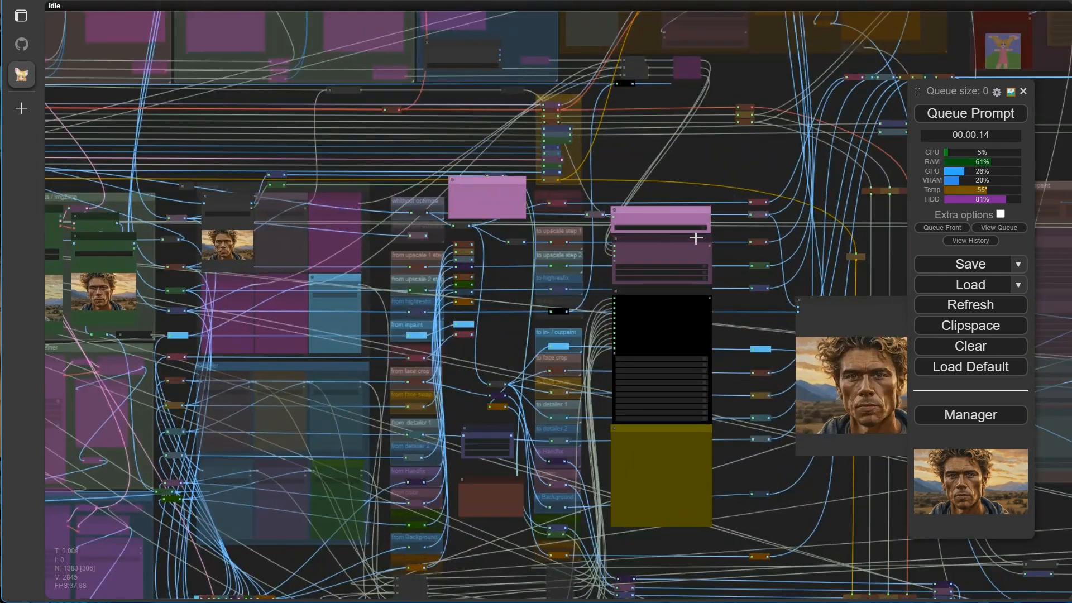
scroll(598, 388, up, 10)
scroll(607, 478, down, 4)
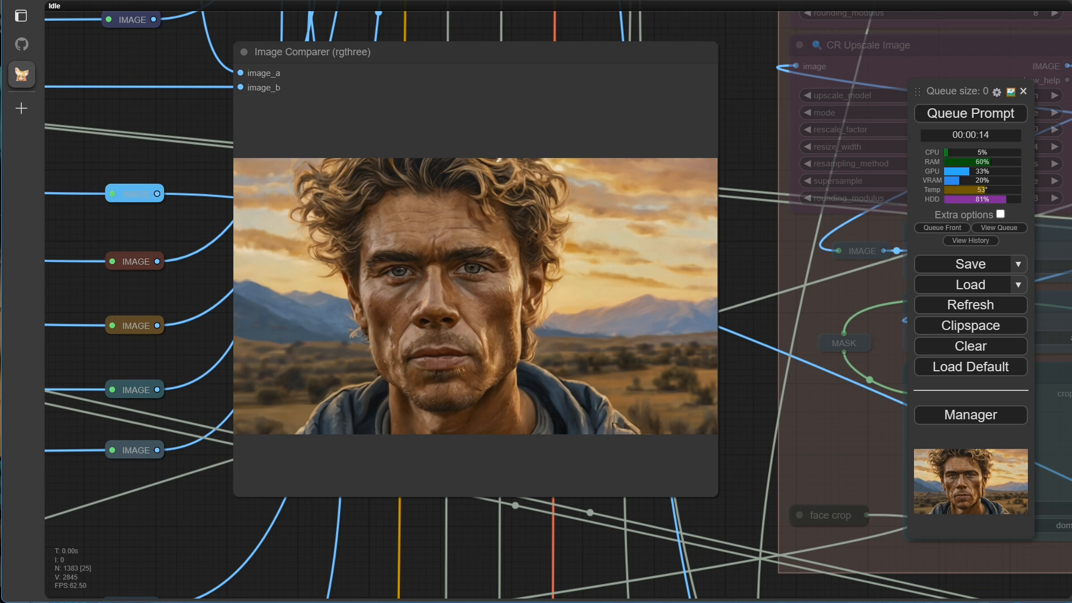
scroll(195, 284, down, 5)
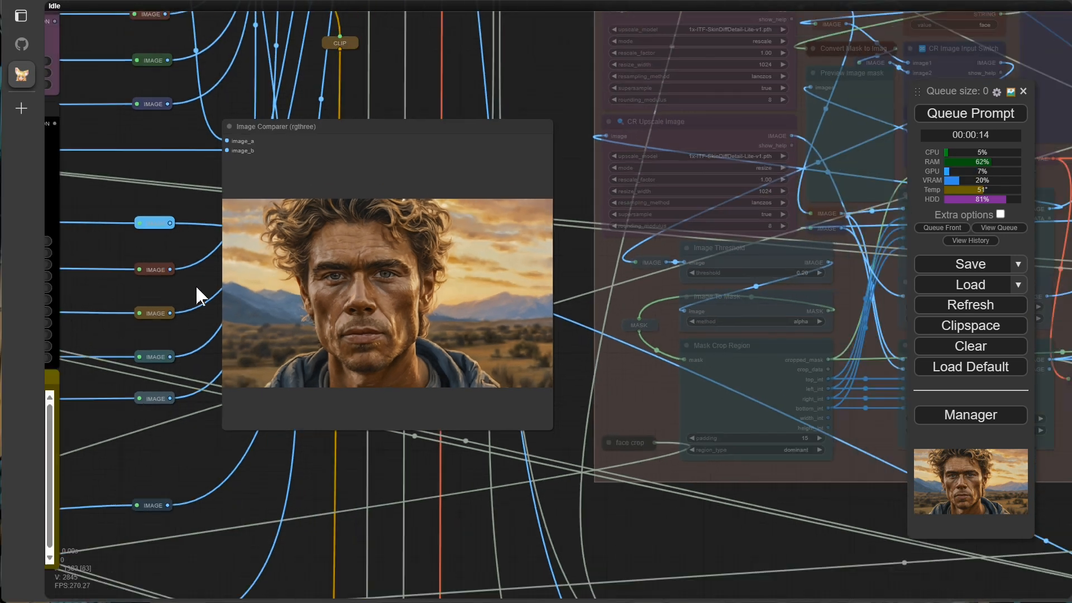
drag(155, 182, 431, 229)
scroll(371, 316, up, 7)
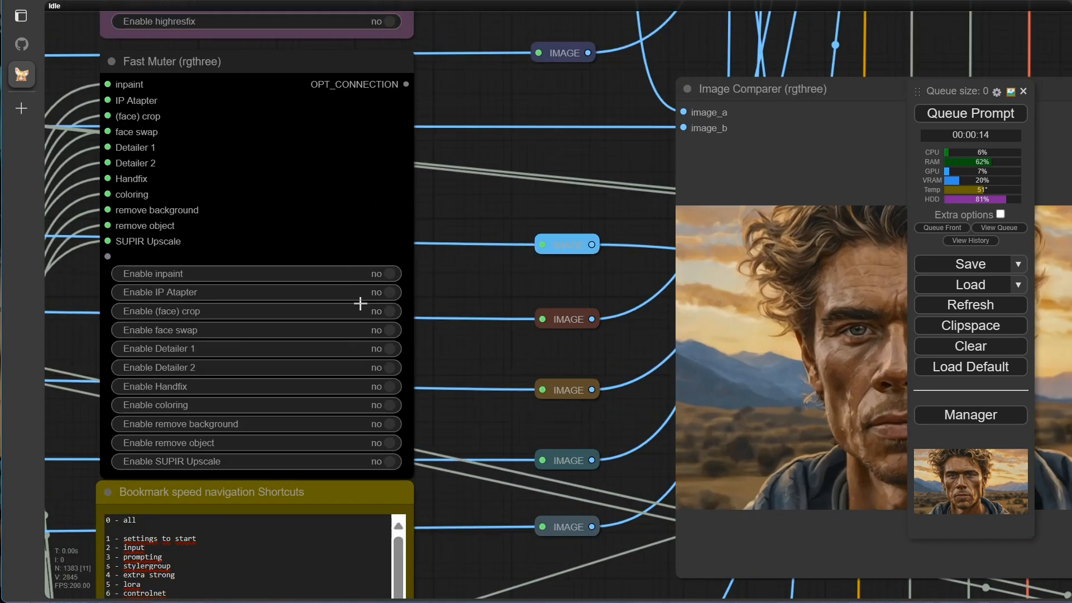
click(390, 295)
Step: Connect the IP Adapter image reroute's output to the image reroute that feeds upscale step 1
scroll(461, 301, down, 5)
drag(95, 231, 502, 280)
scroll(477, 211, up, 5)
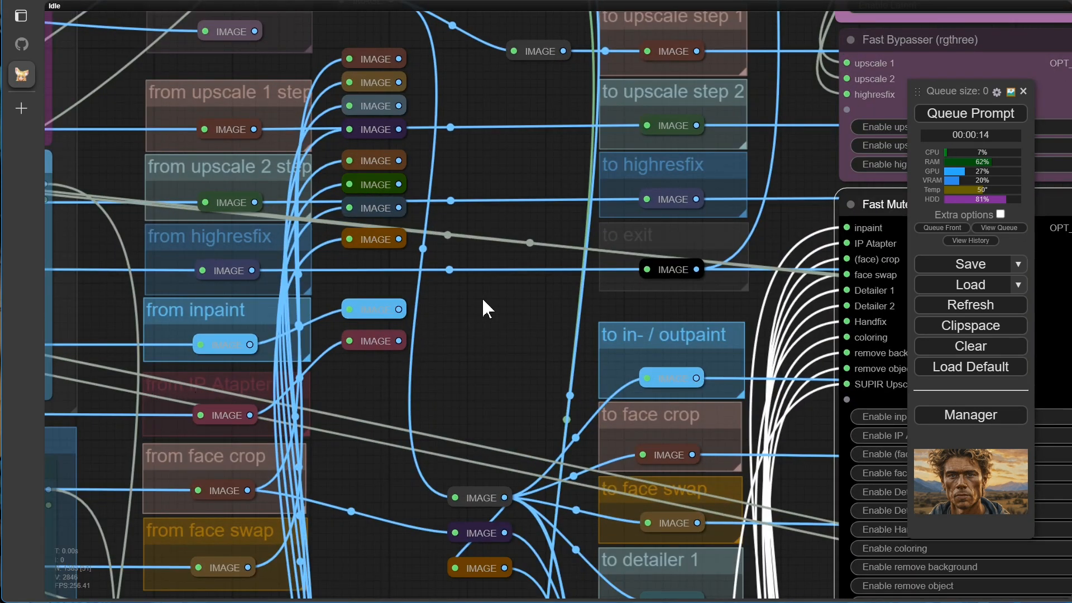
drag(483, 300, 445, 403)
drag(355, 509, 471, 219)
Step: Go to the IP Adapter group and examine the IPAdapter Unified Loader presets and the available Load CLIP Vision models
scroll(489, 270, down, 7)
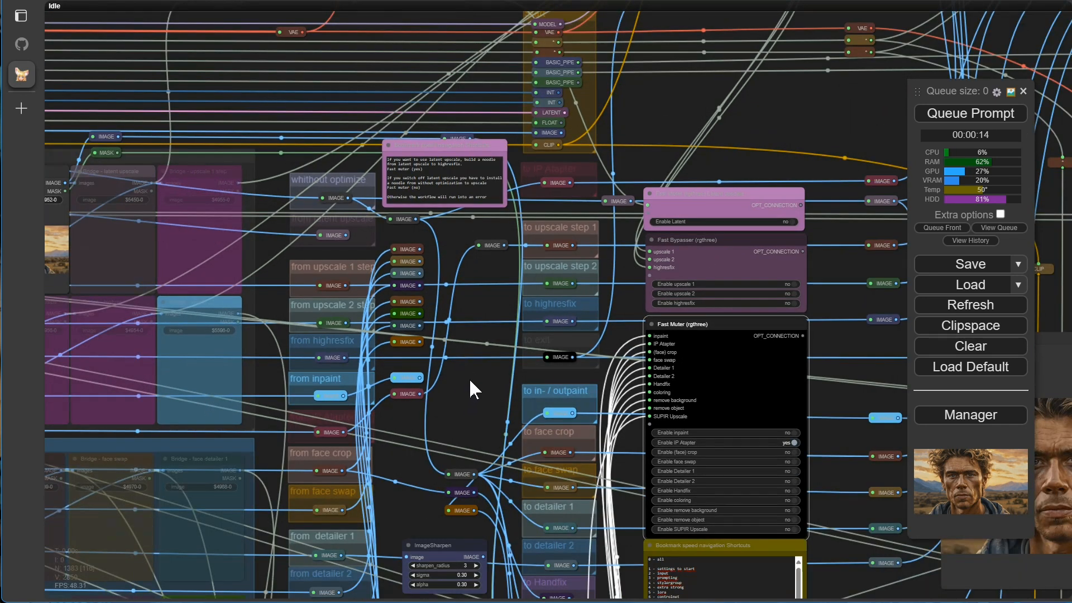
scroll(469, 385, down, 3)
drag(707, 185, 374, 222)
drag(831, 108, 495, 324)
drag(497, 206, 358, 357)
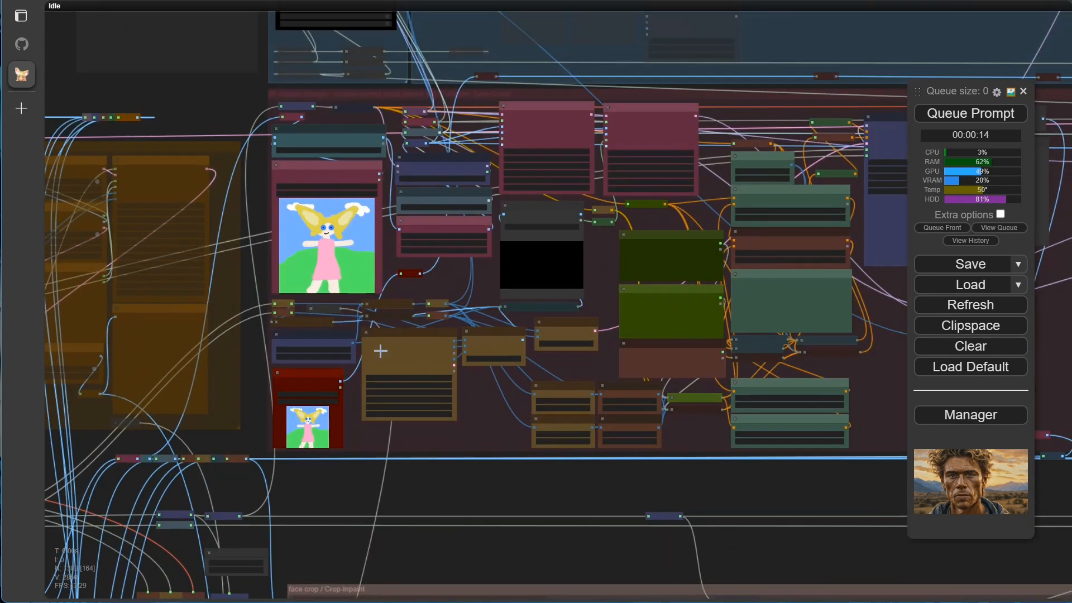
scroll(389, 268, up, 6)
scroll(383, 249, up, 4)
drag(391, 240, 430, 433)
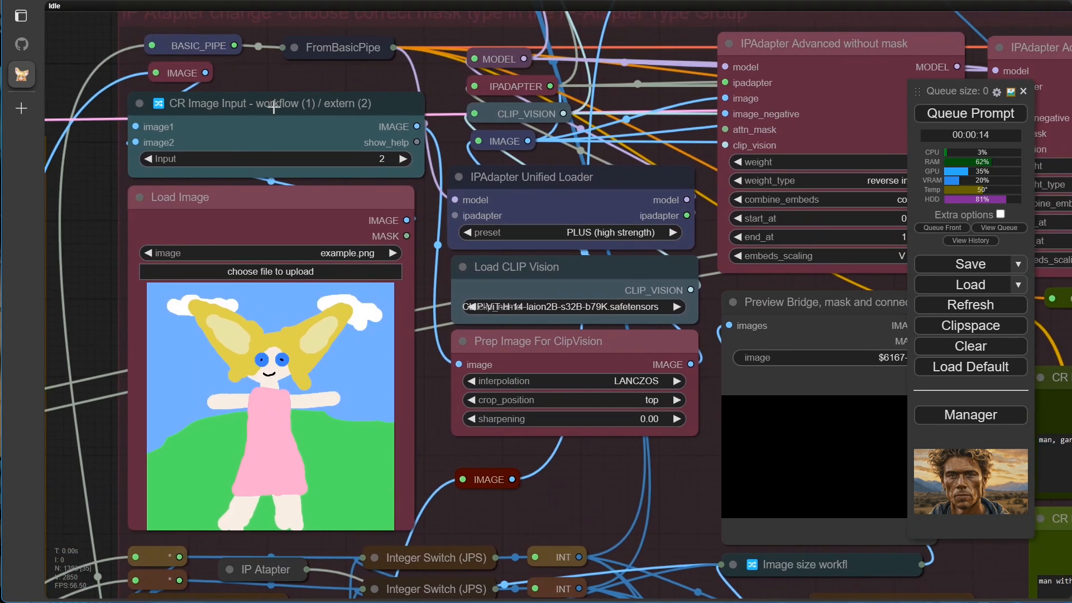
click(617, 234)
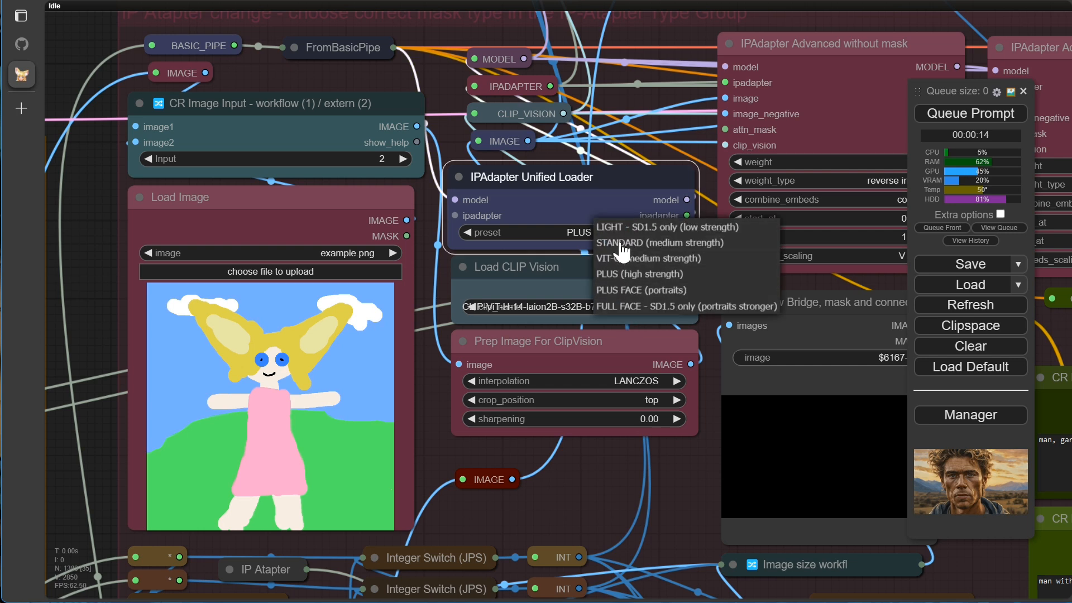
click(561, 306)
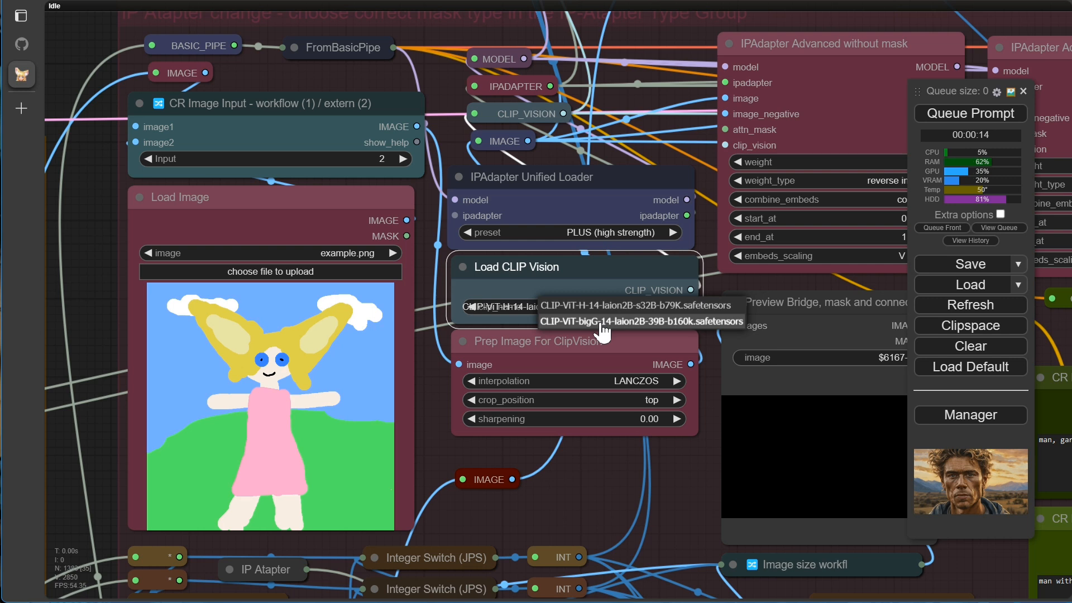
click(569, 210)
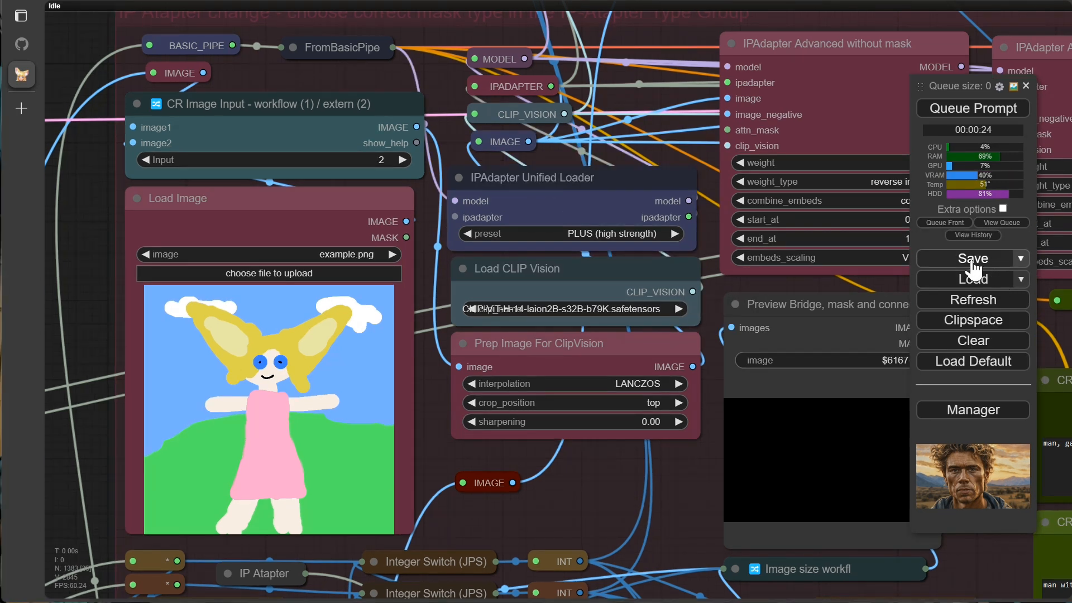
Step: Search the Manager's custom nodes for "ipa" and open the ComfyUI_IPAdapter_plus repository page
click(972, 413)
click(499, 183)
click(773, 78)
text(ipa)
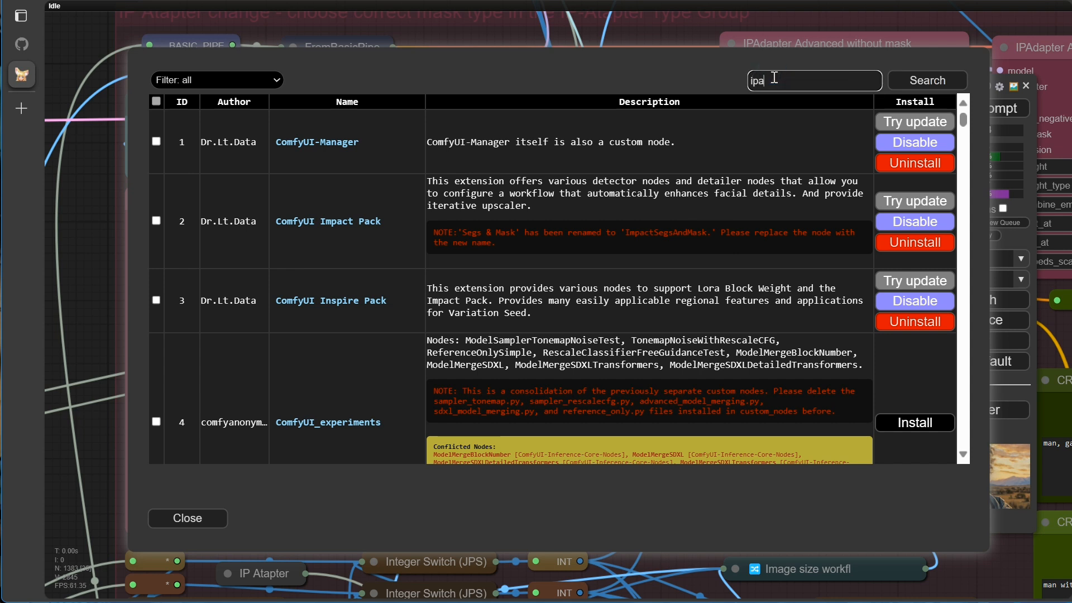
key(Return)
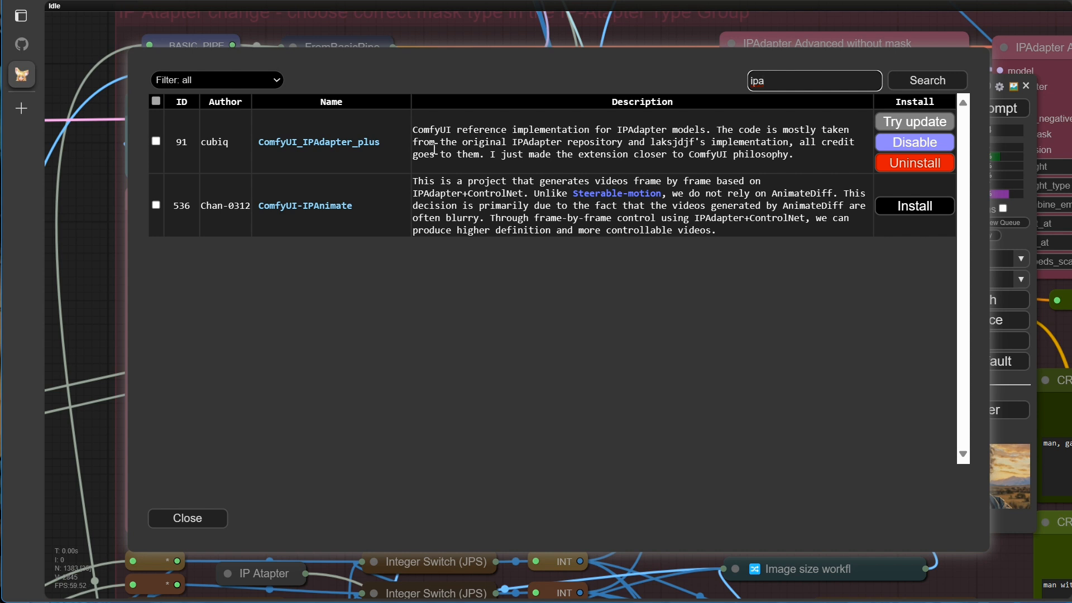
click(352, 149)
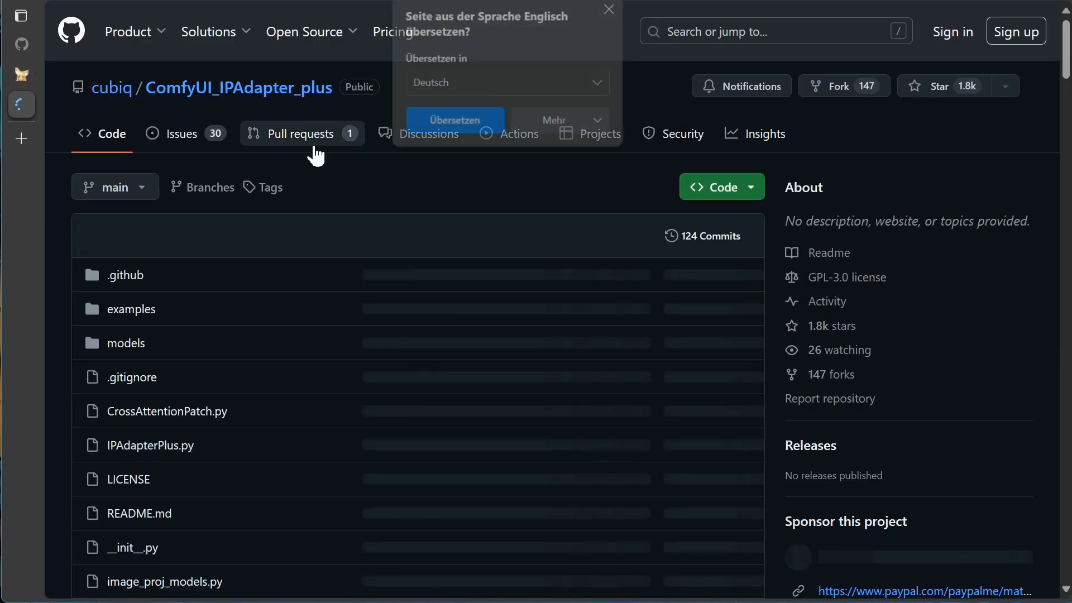
click(613, 9)
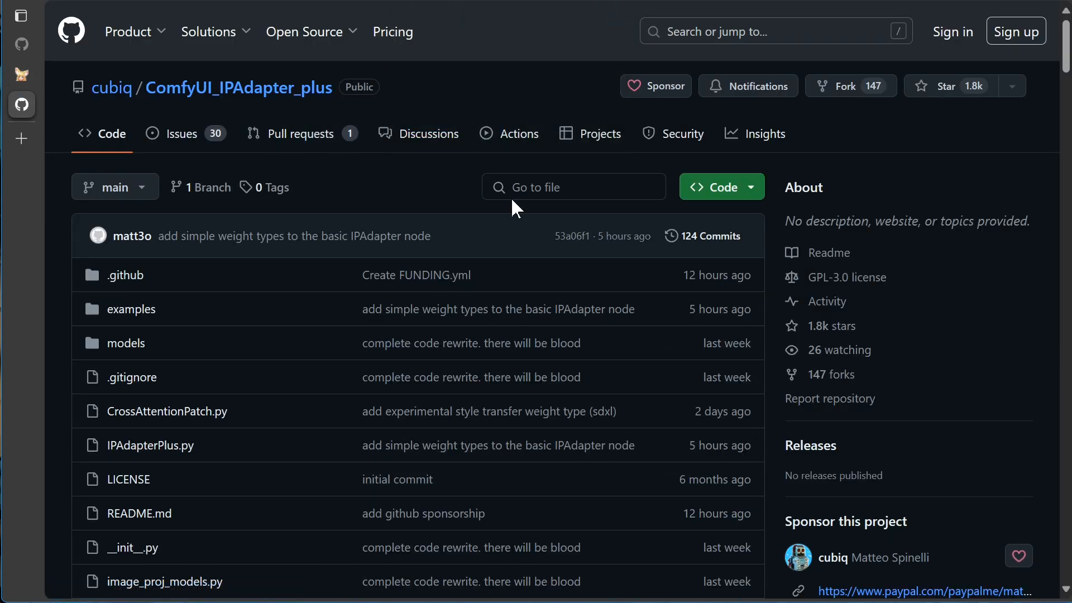
Step: Examine the repository README's V2 rewrite warning, video tutorials, installation notes and the lists of required CLIP vision, IPAdapter and FaceID models
scroll(496, 223, down, 3)
scroll(497, 223, down, 15)
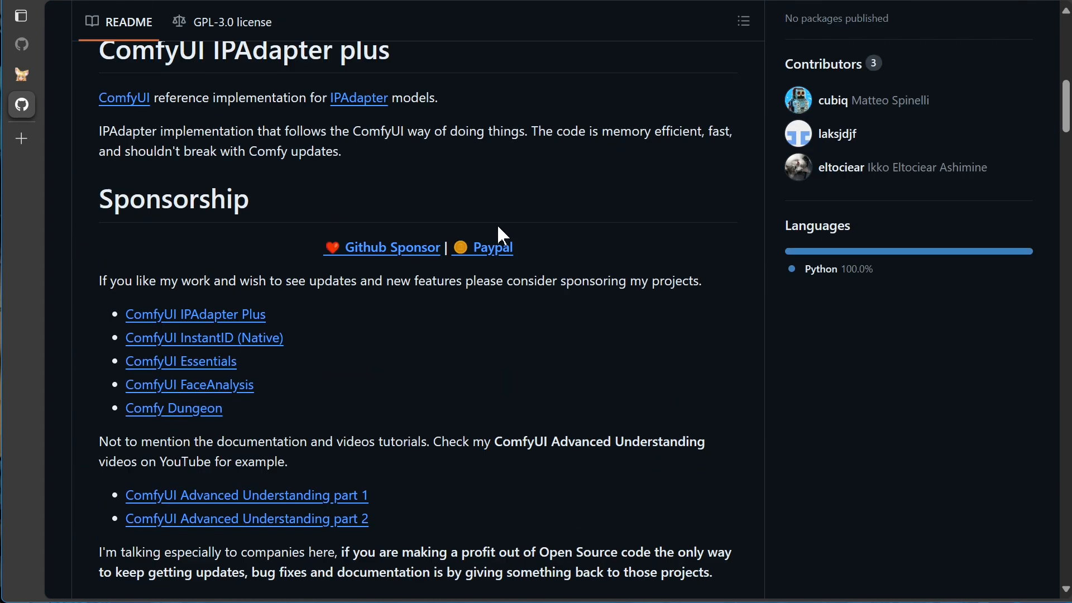
scroll(497, 223, down, 4)
scroll(98, 142, up, 1)
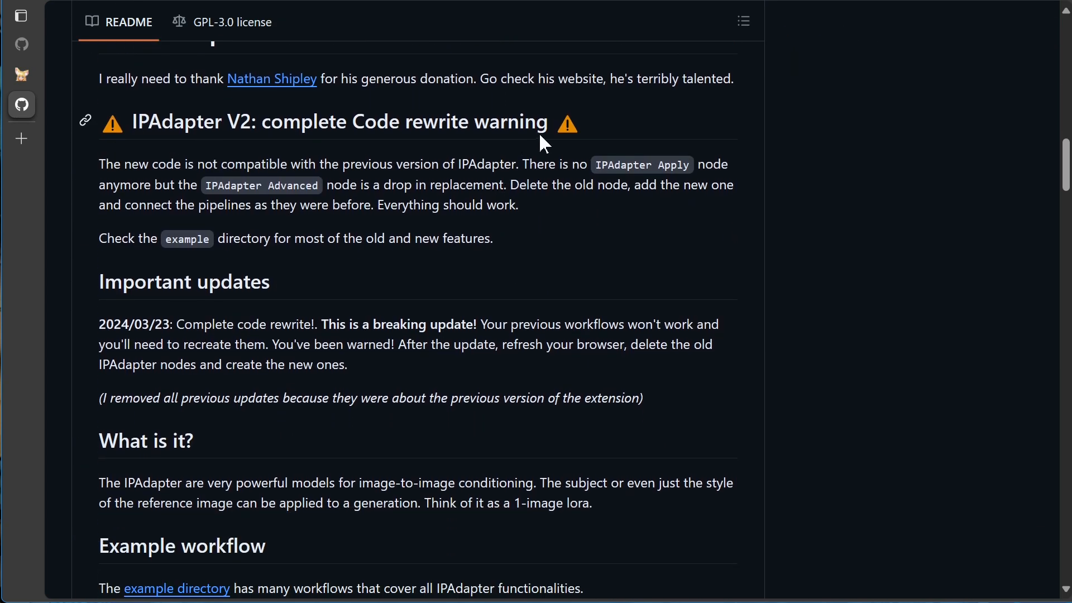
scroll(614, 162, down, 9)
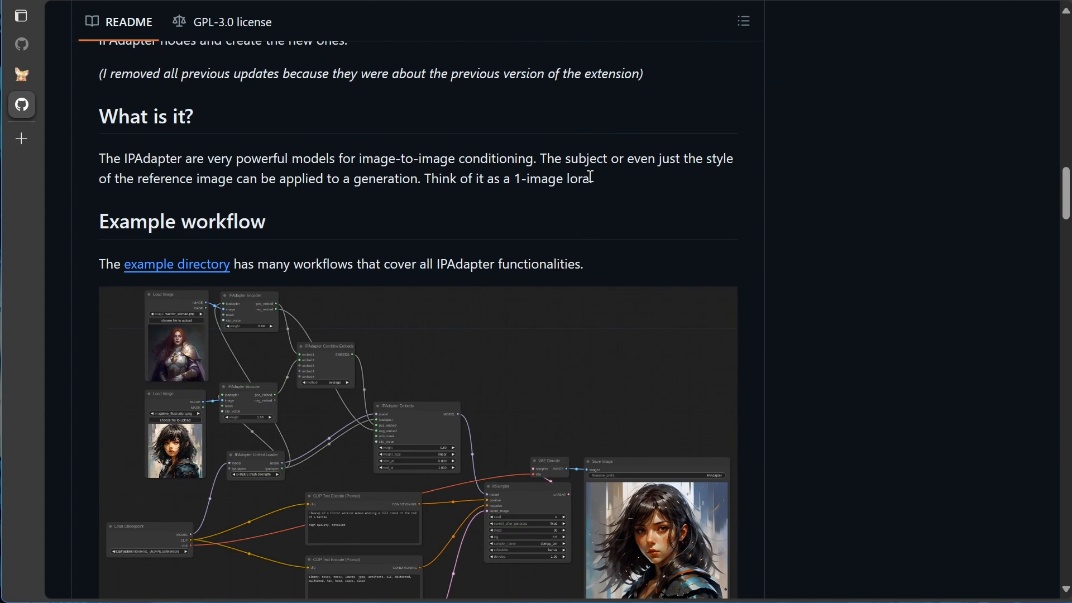
scroll(413, 296, down, 10)
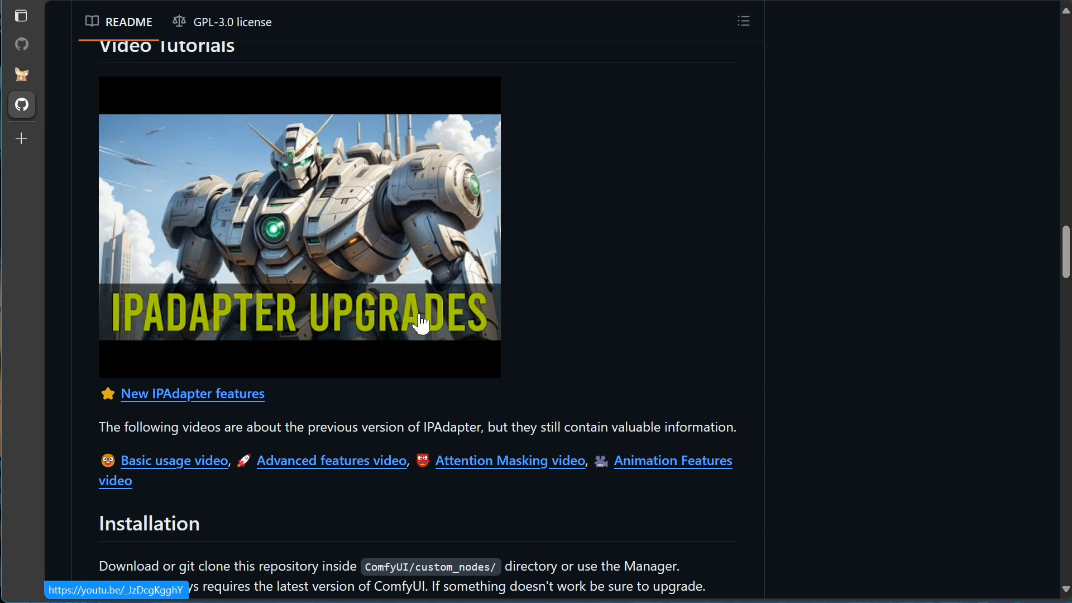
scroll(290, 285, down, 5)
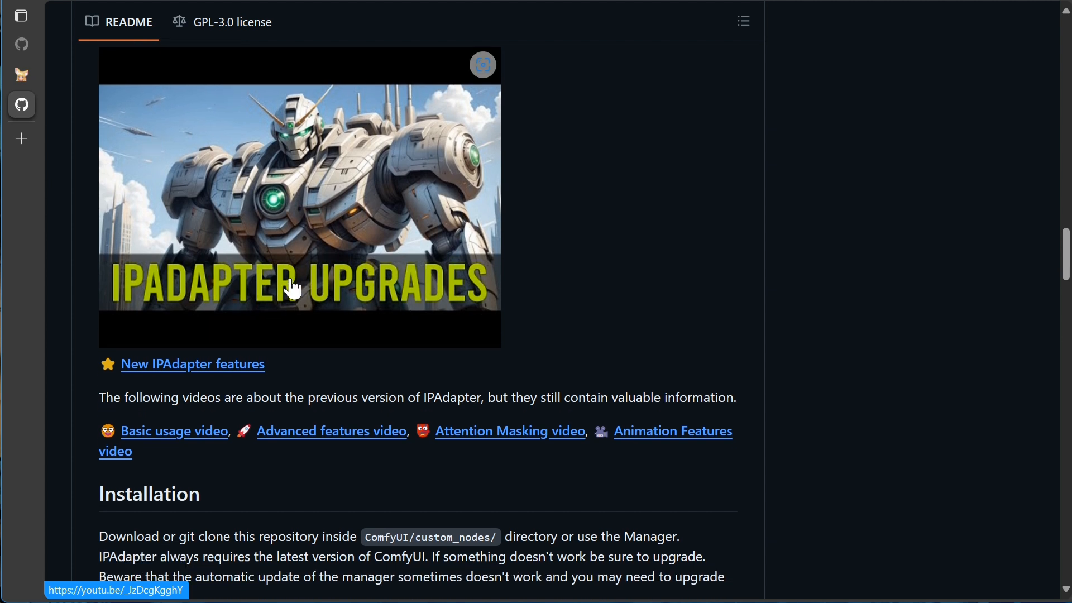
scroll(289, 279, down, 6)
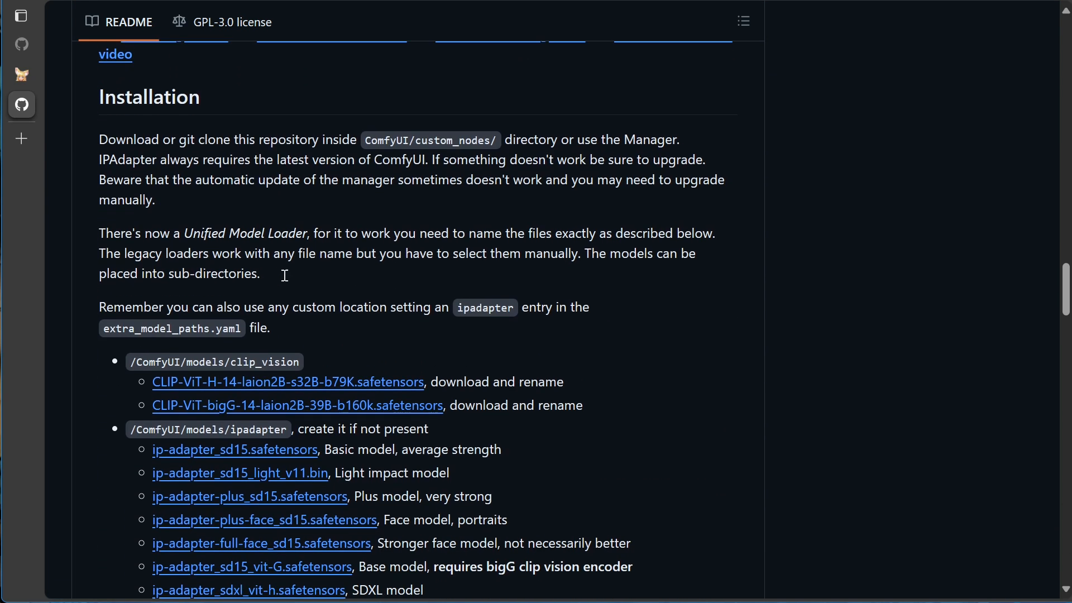
scroll(292, 279, down, 1)
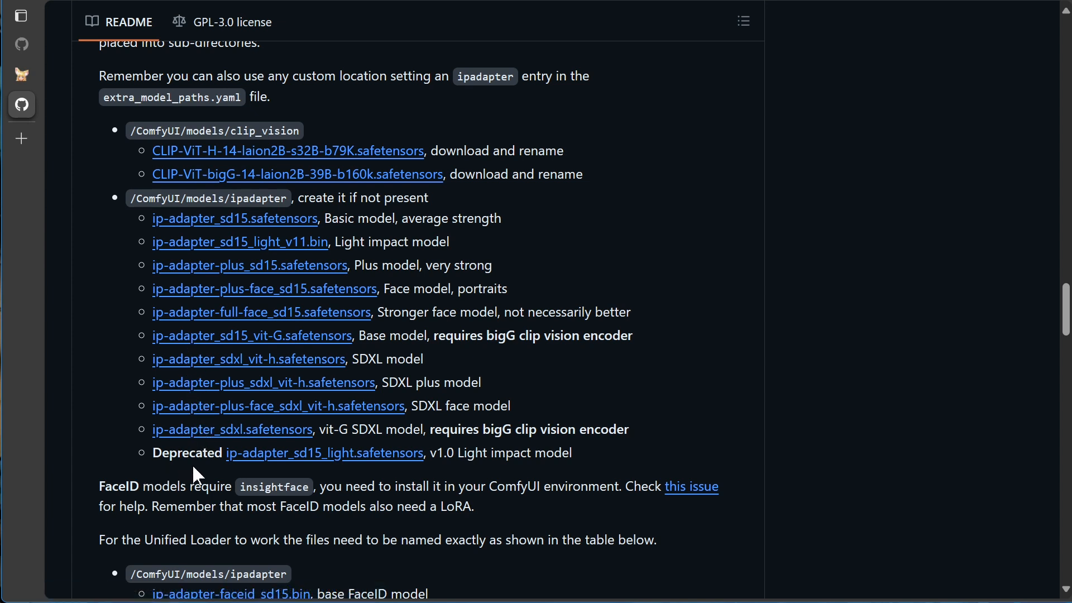
scroll(256, 430, down, 5)
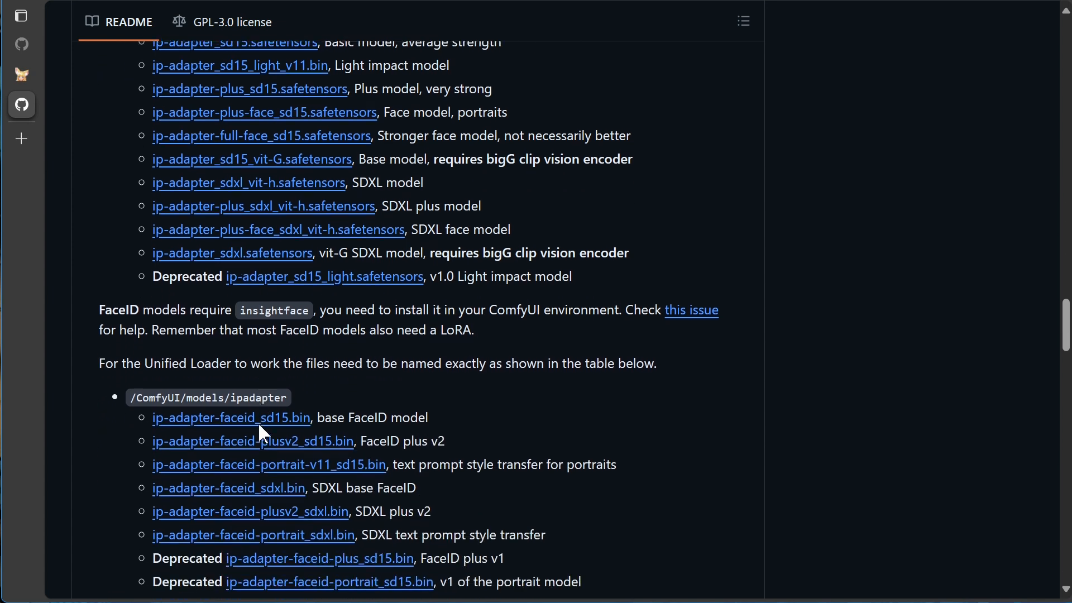
scroll(287, 421, down, 2)
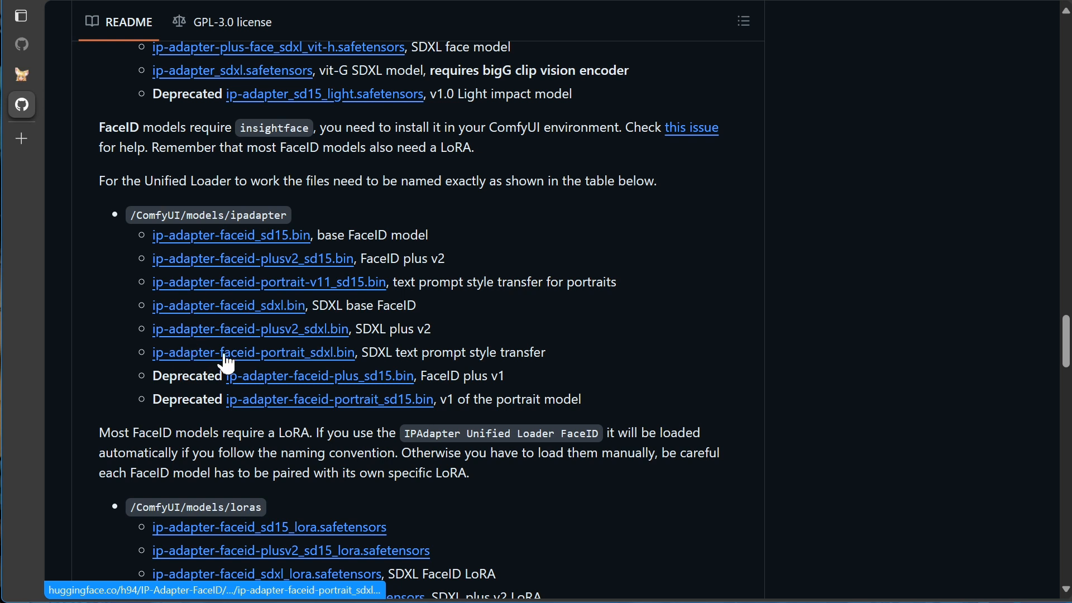
Step: Examine the README's FaceID and LoRA model lists, generic suggestions and the clip_vision and ipadapter folder requirements
scroll(108, 323, down, 3)
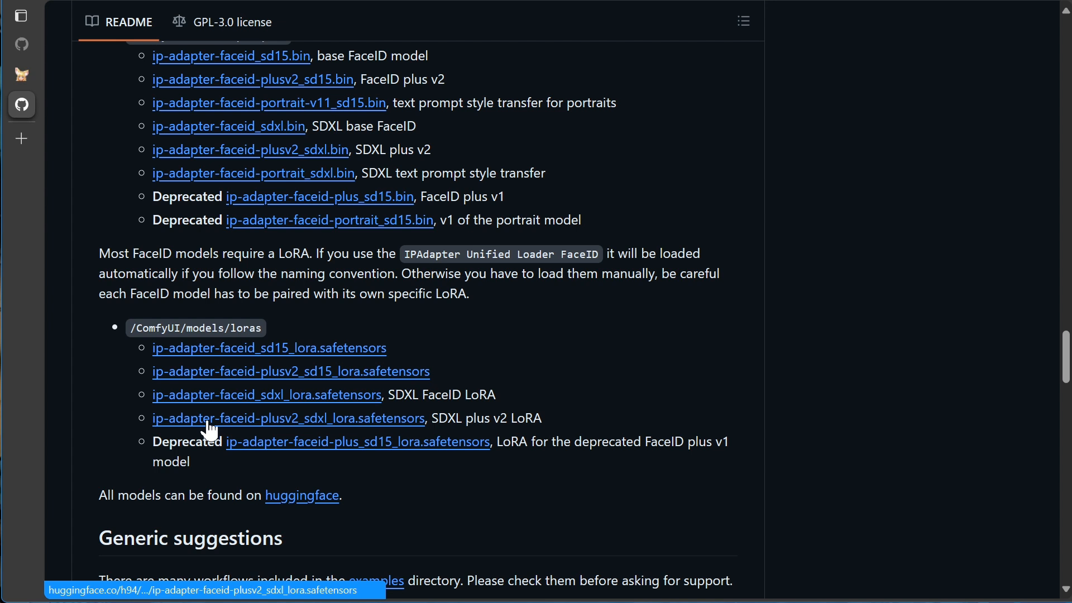
scroll(417, 424, down, 3)
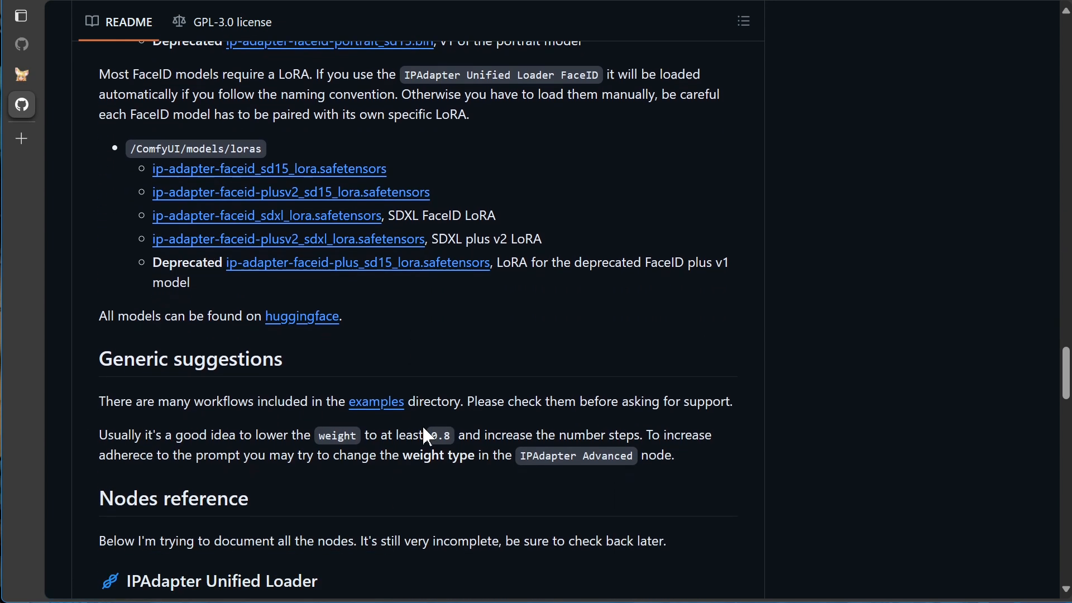
scroll(441, 380, up, 3)
scroll(465, 332, up, 15)
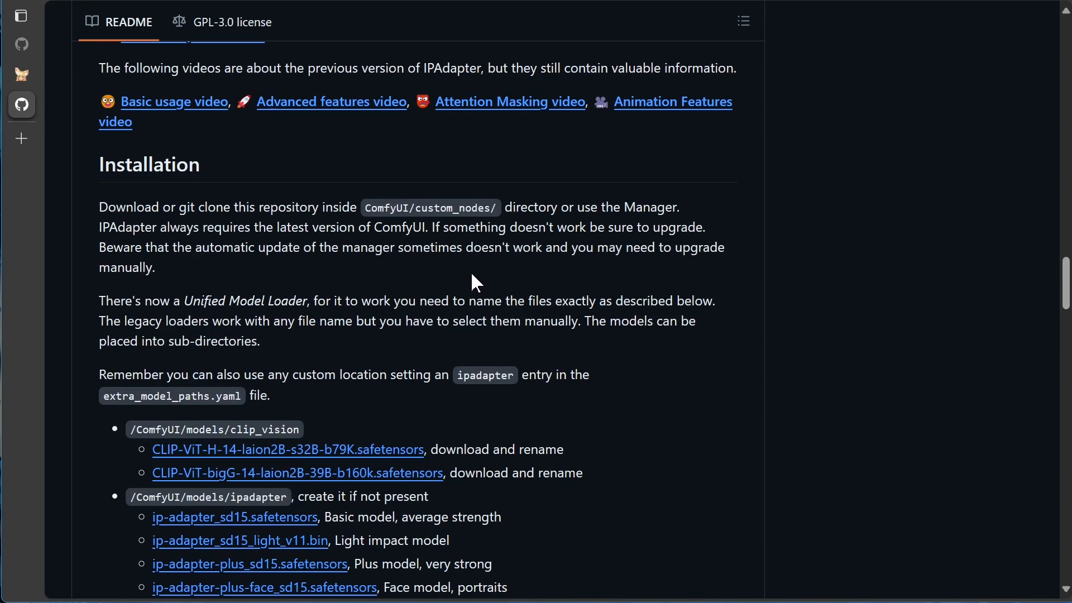
scroll(126, 172, down, 2)
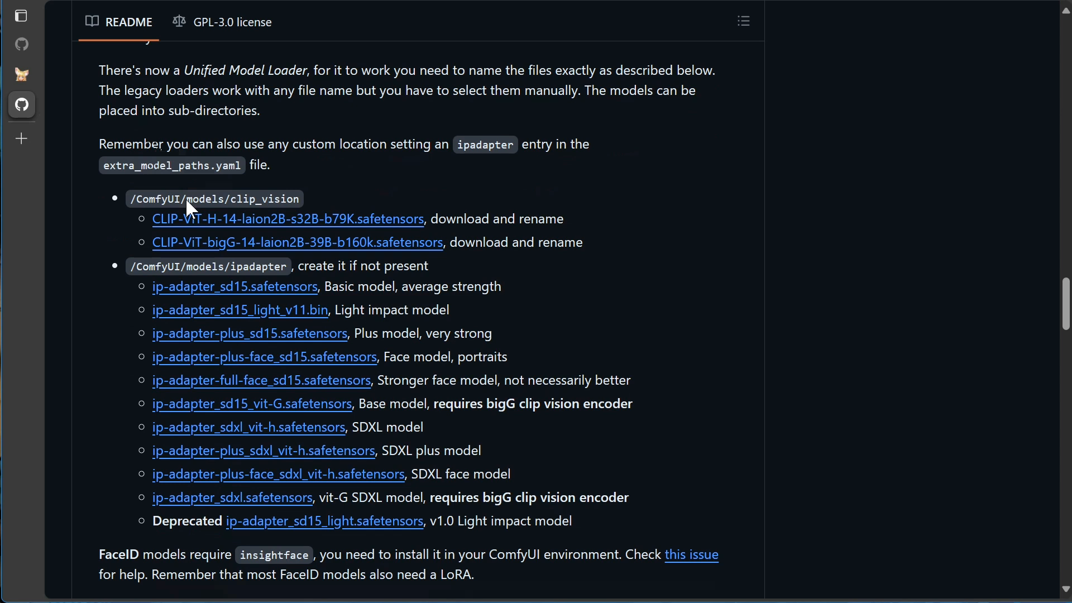
scroll(195, 213, down, 1)
scroll(203, 212, down, 1)
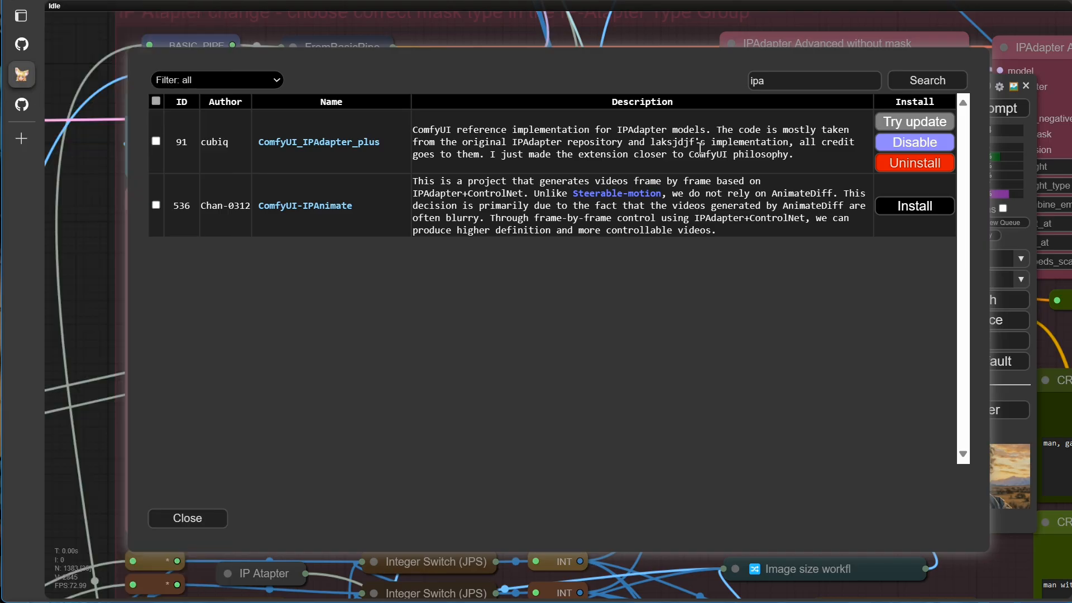
Step: Search the Manager's installable models for "ip" to check the CLIP vision and IP-Adapter entries, and close the Manager
click(192, 519)
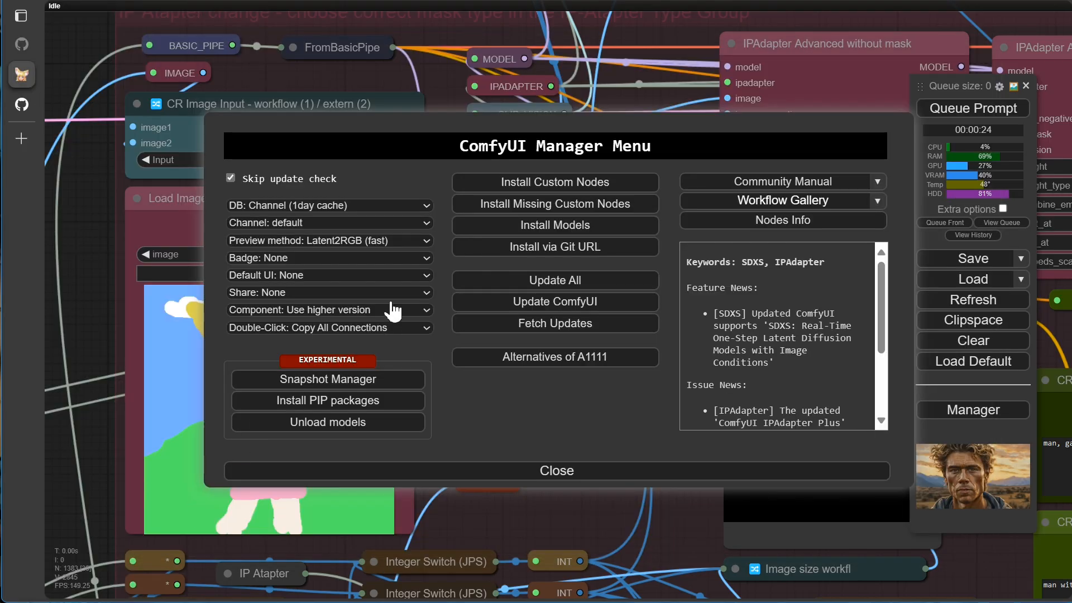
click(544, 230)
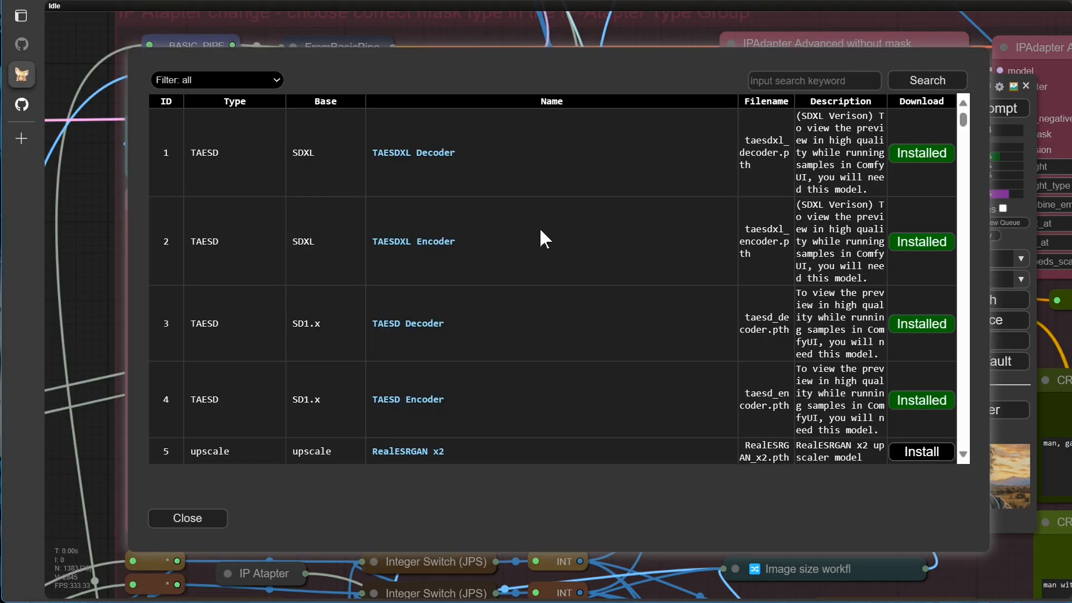
click(771, 79)
text(i)
key(Return)
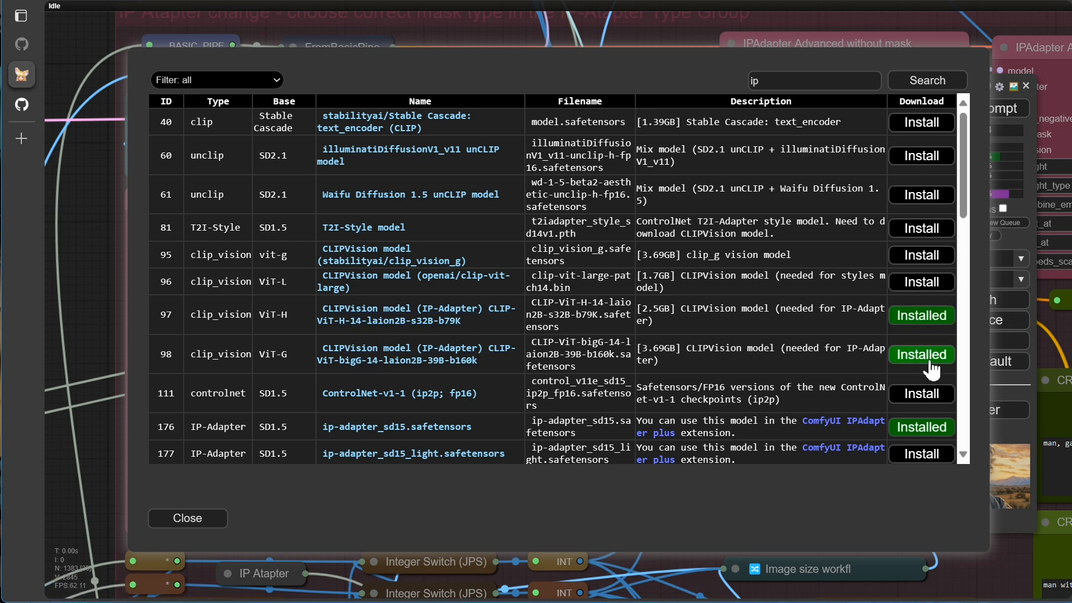
click(190, 519)
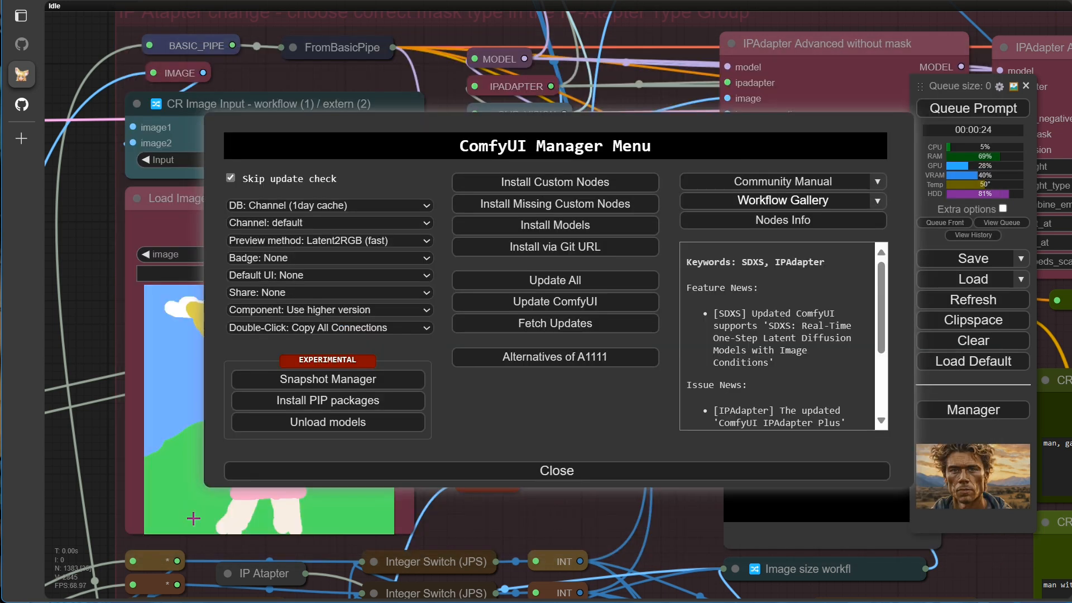
click(557, 473)
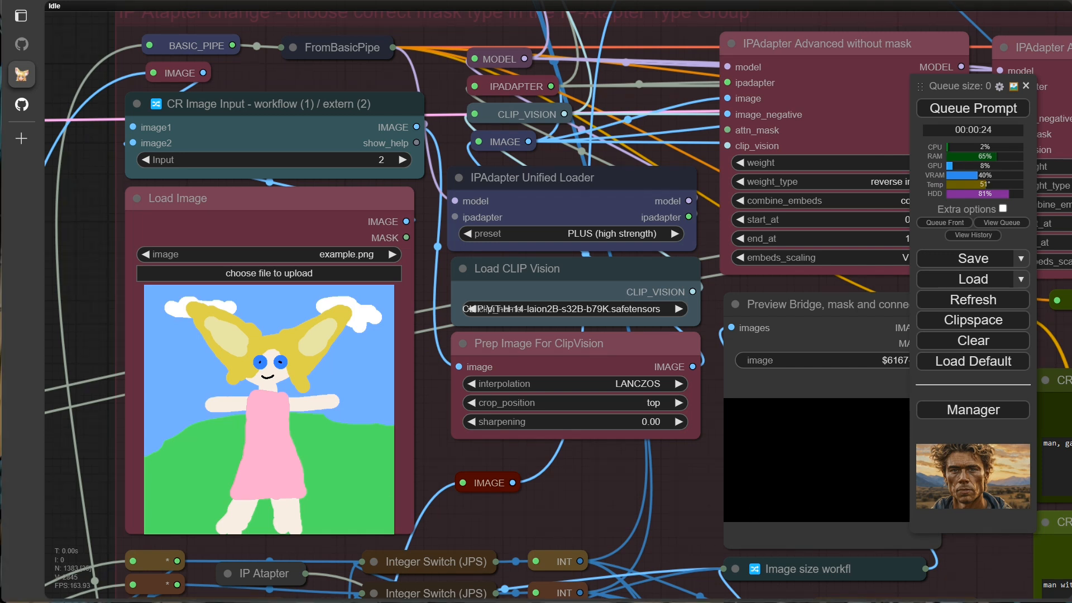
Step: Switch to File Explorer and open the ComfyUI\models\clip_vision folder to check its CLIP vision model files
key(alt+Tab)
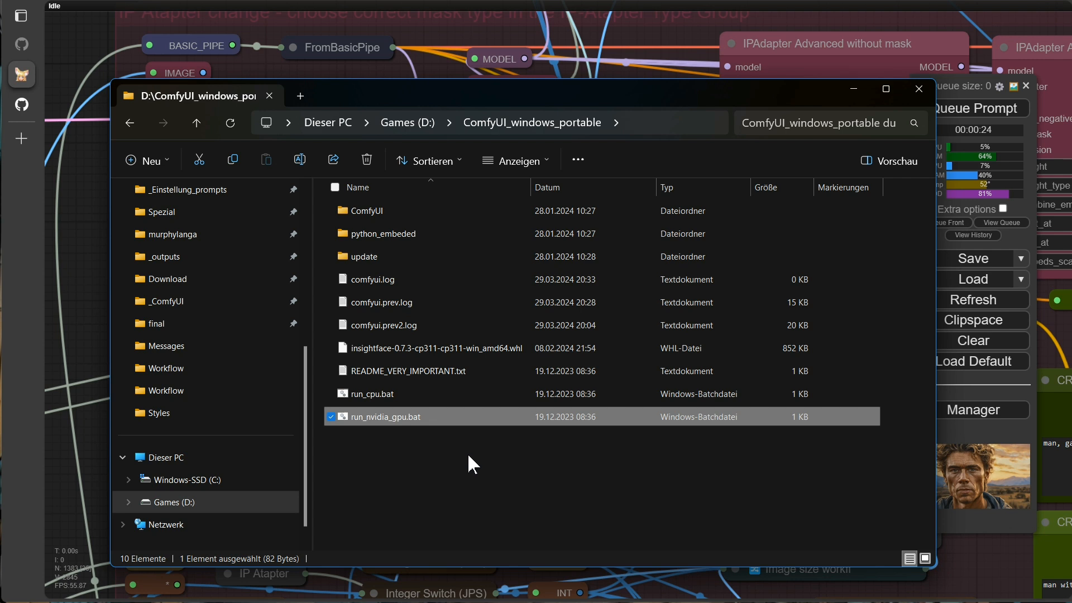
click(377, 207)
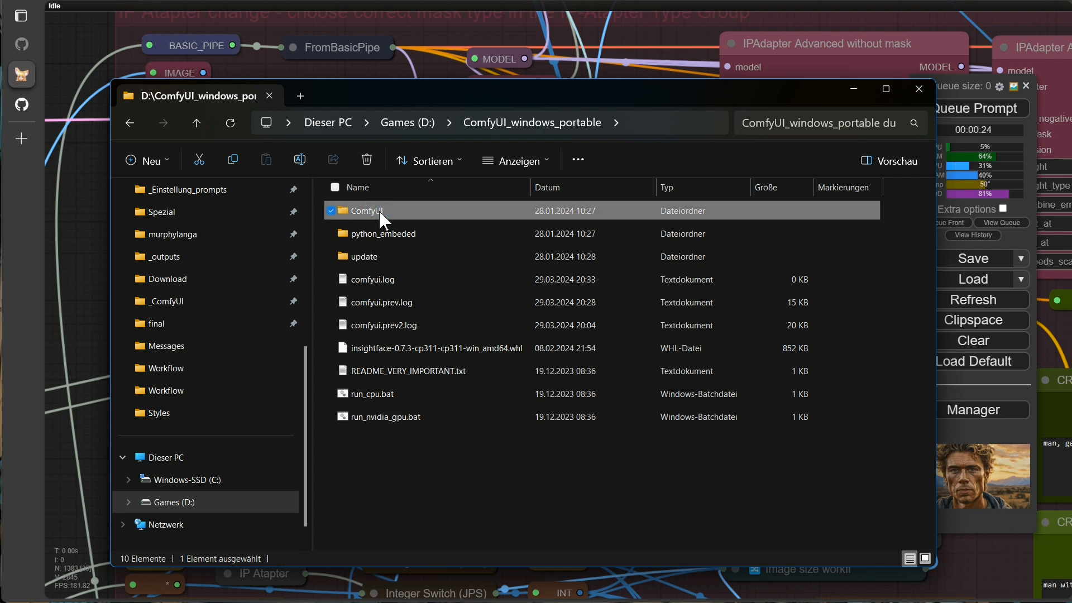
double_click(379, 209)
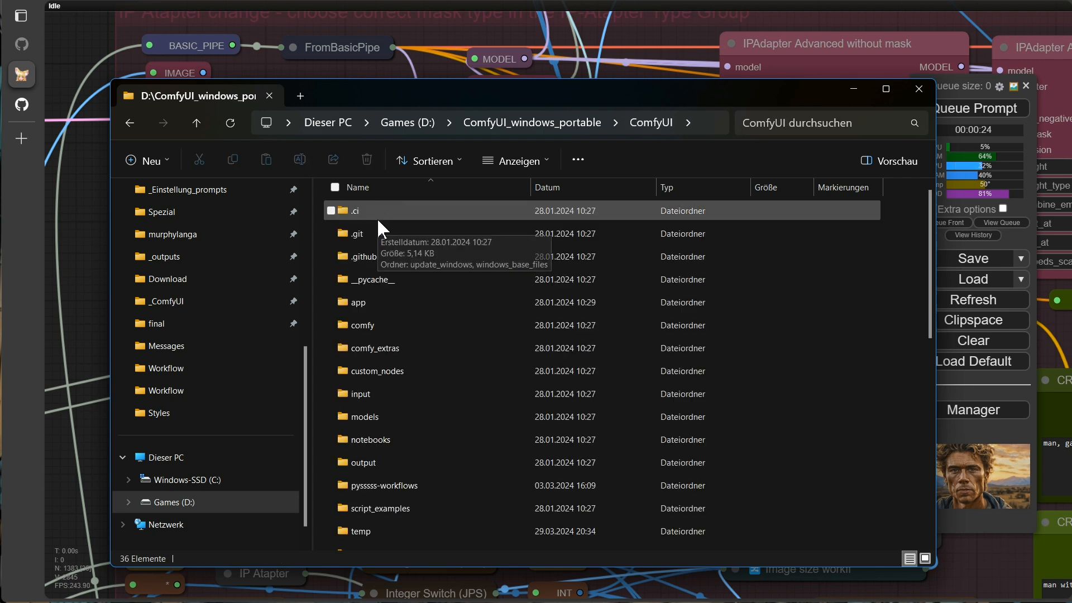
double_click(368, 424)
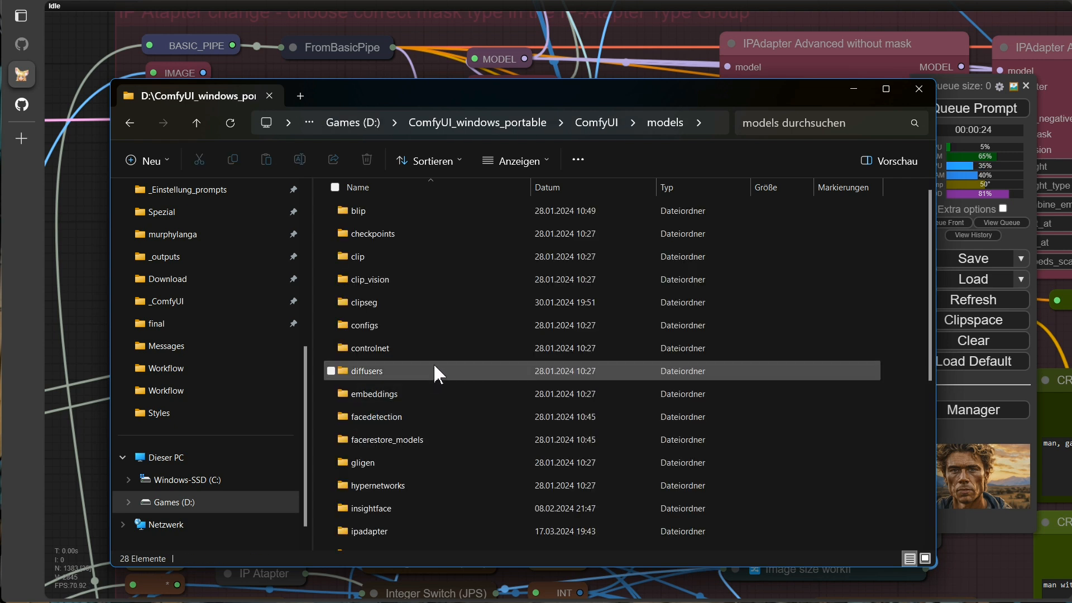
double_click(377, 282)
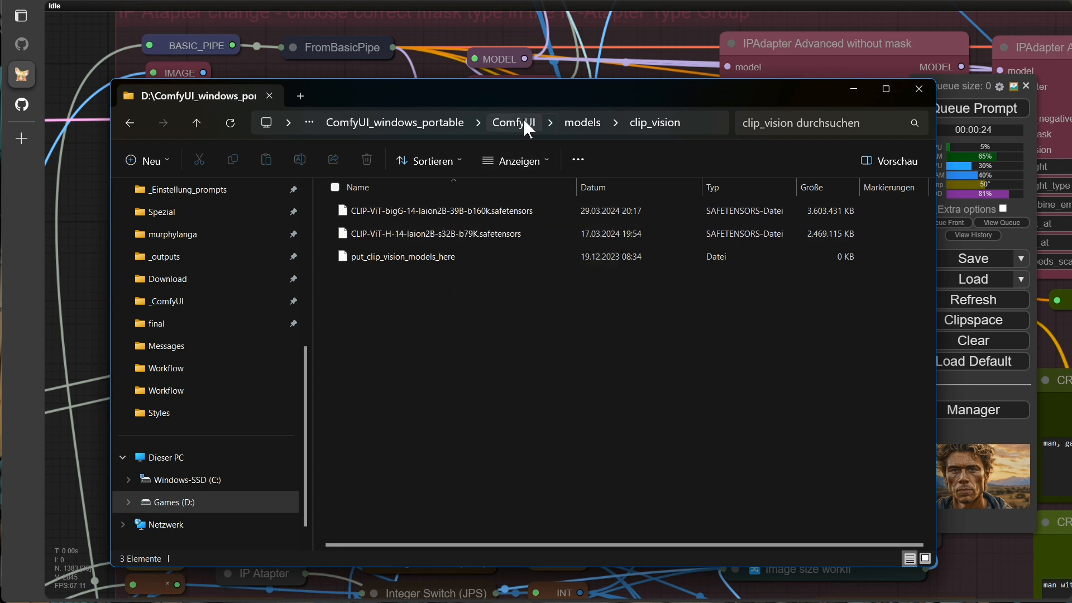
Step: Check the IPAdapter model files in the ComfyUI\models\ipadapter folder and return to the workflow
click(578, 122)
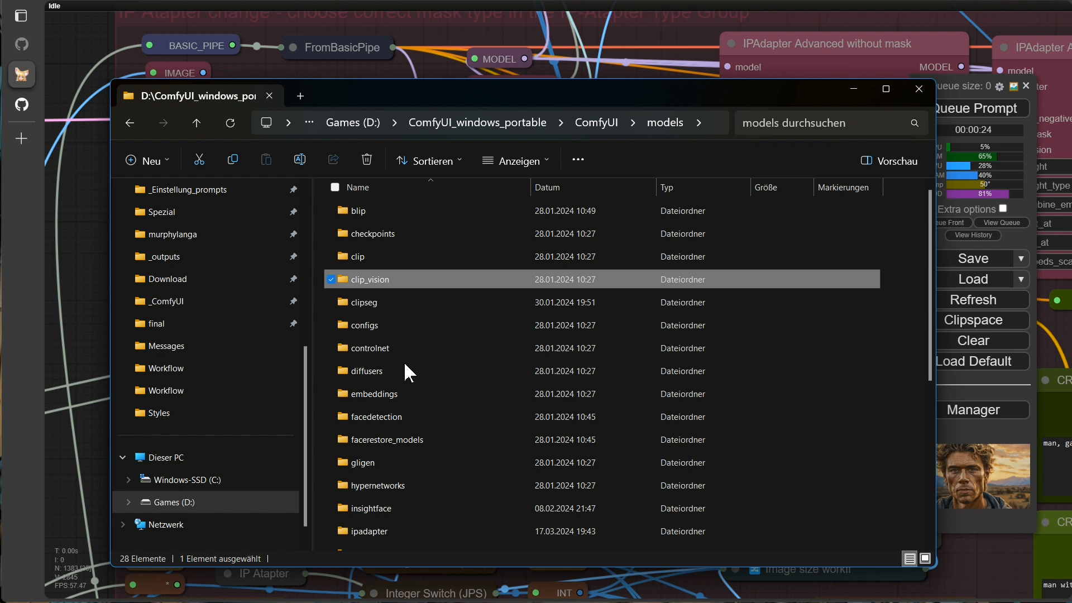
scroll(408, 366, down, 2)
double_click(366, 425)
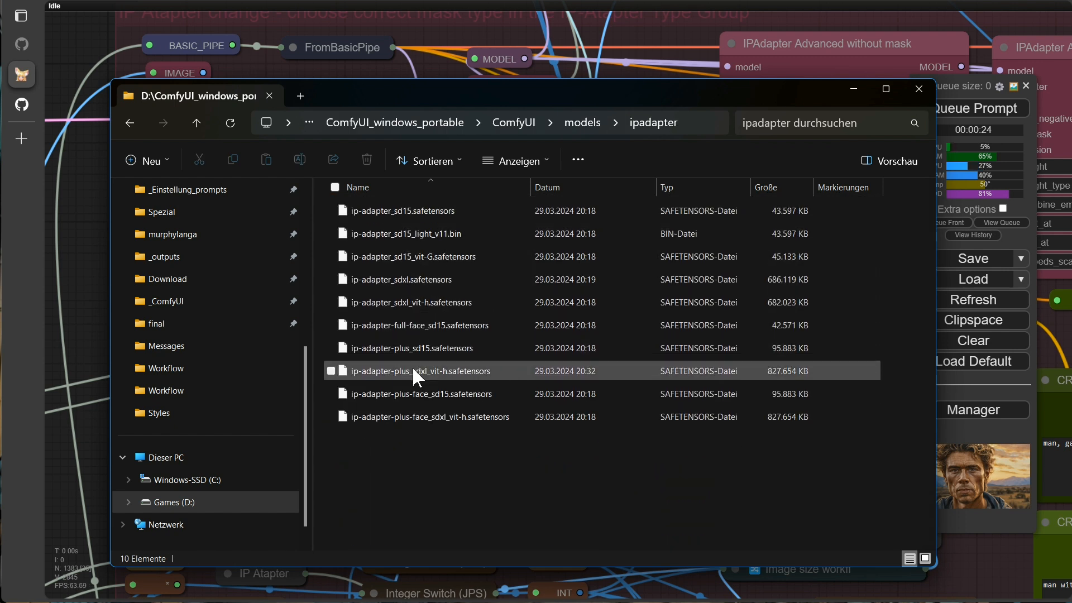
click(393, 2)
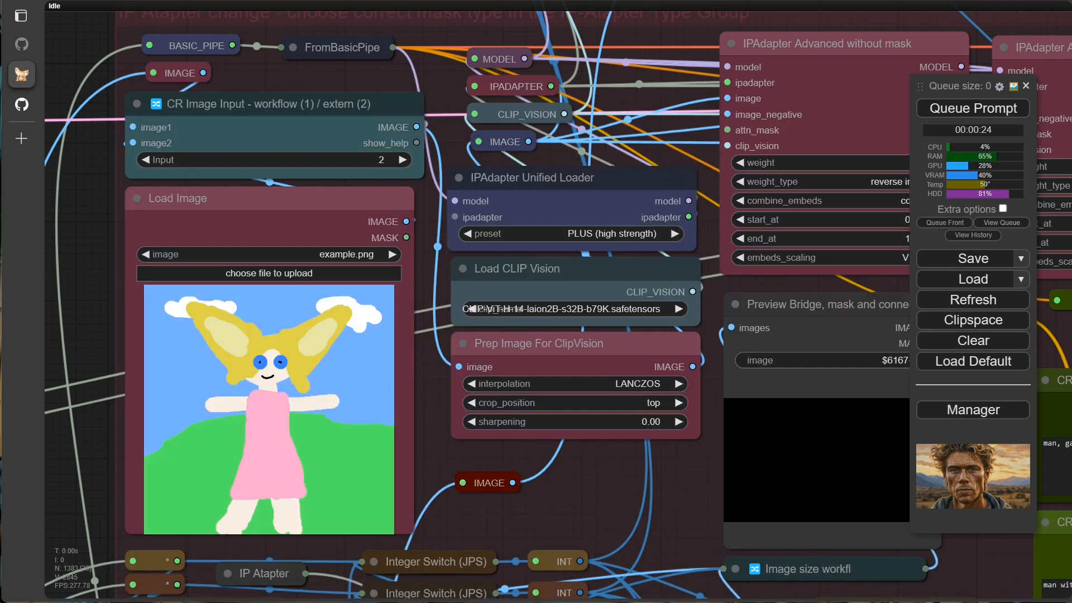
Step: Restart ComfyUI, closing its old browser page, and return to the reloaded workflow
click(425, 602)
click(948, 67)
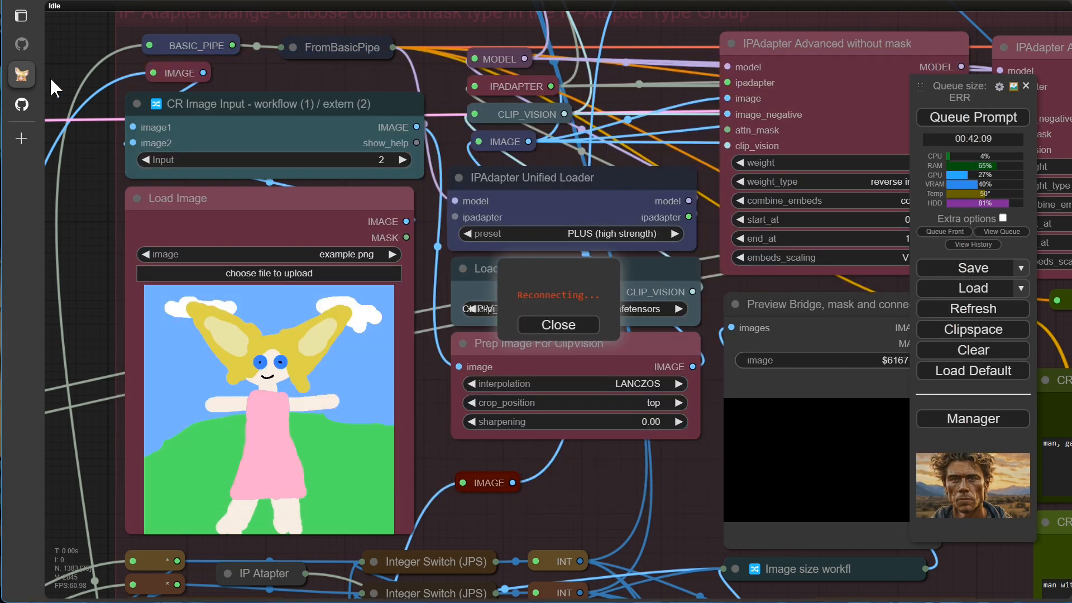
mouse_move(22, 74)
click(213, 71)
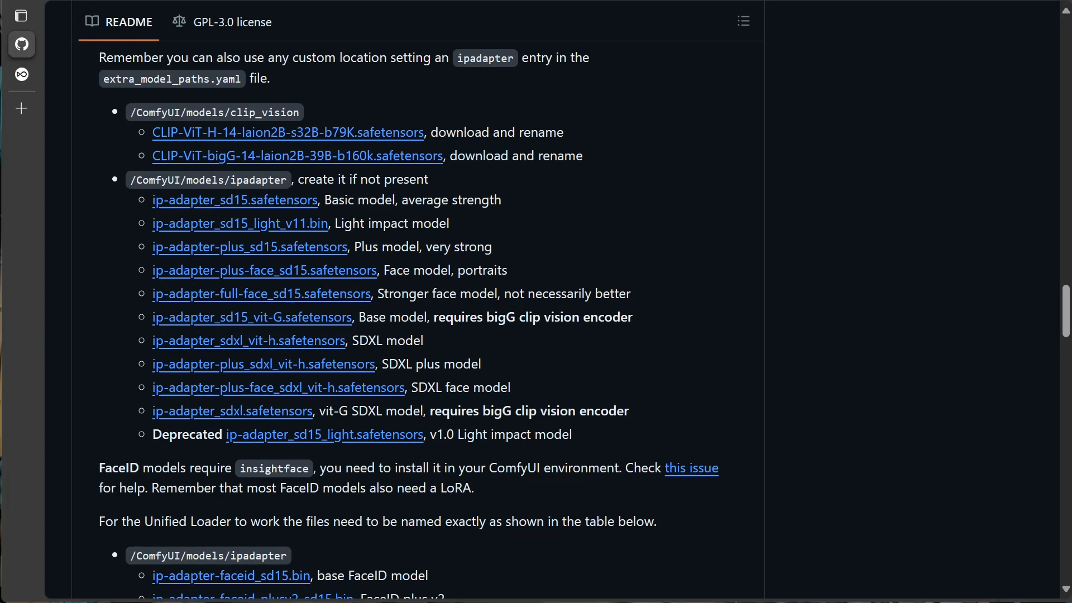
click(22, 76)
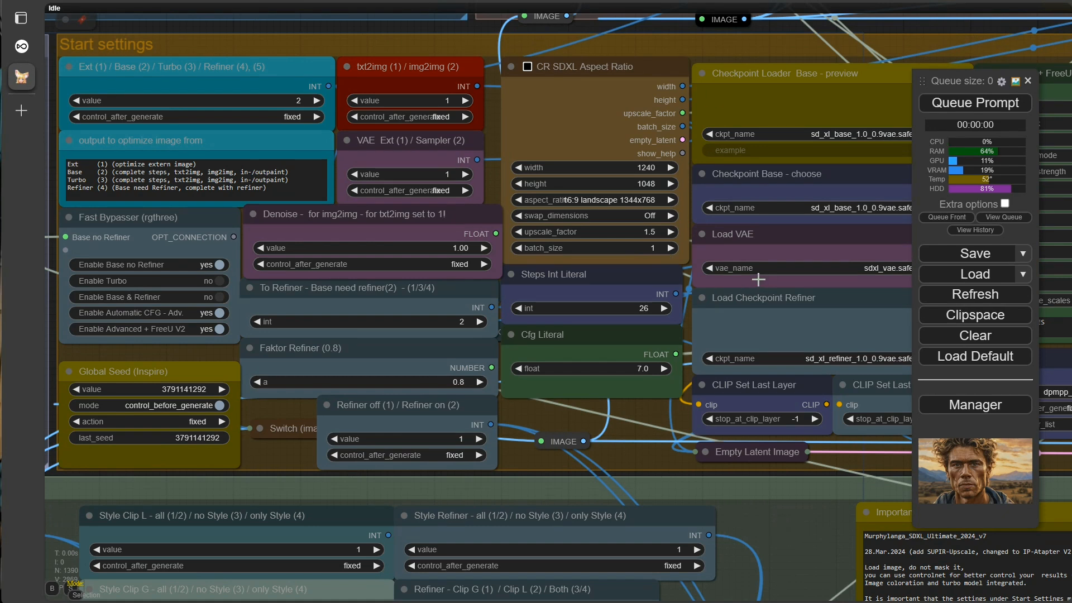
click(948, 103)
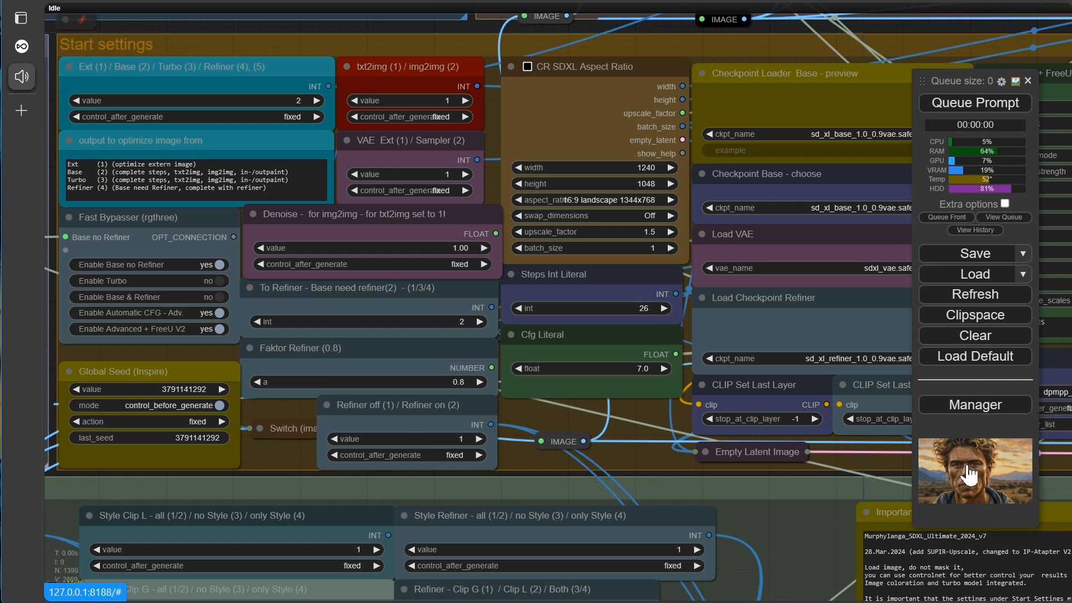
Step: Save the current workflow to the workflows list under the filename "v7"
click(1023, 258)
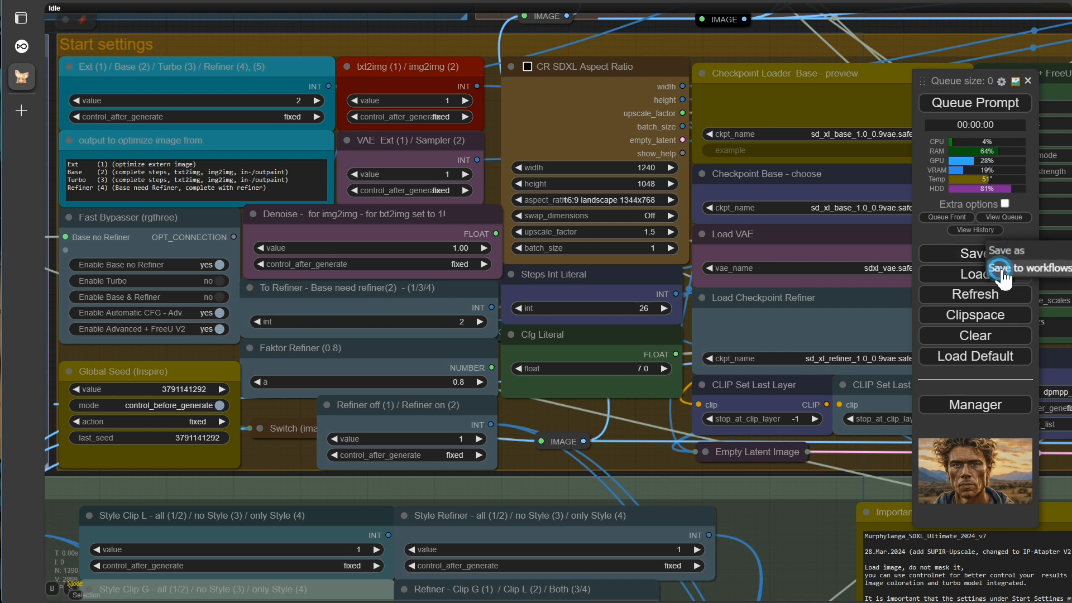
click(1007, 269)
text(v7)
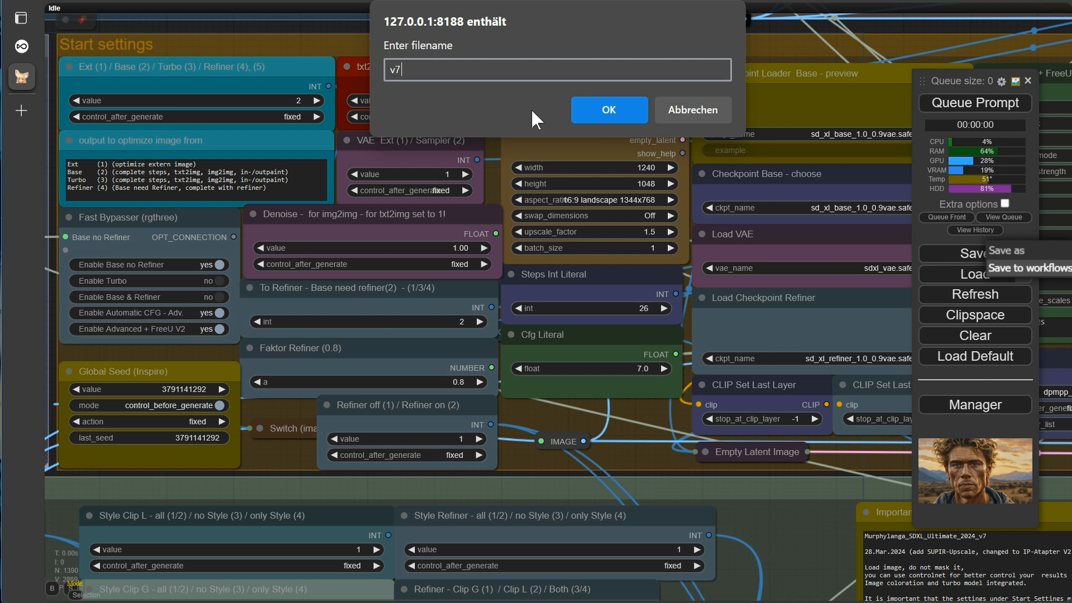
click(609, 109)
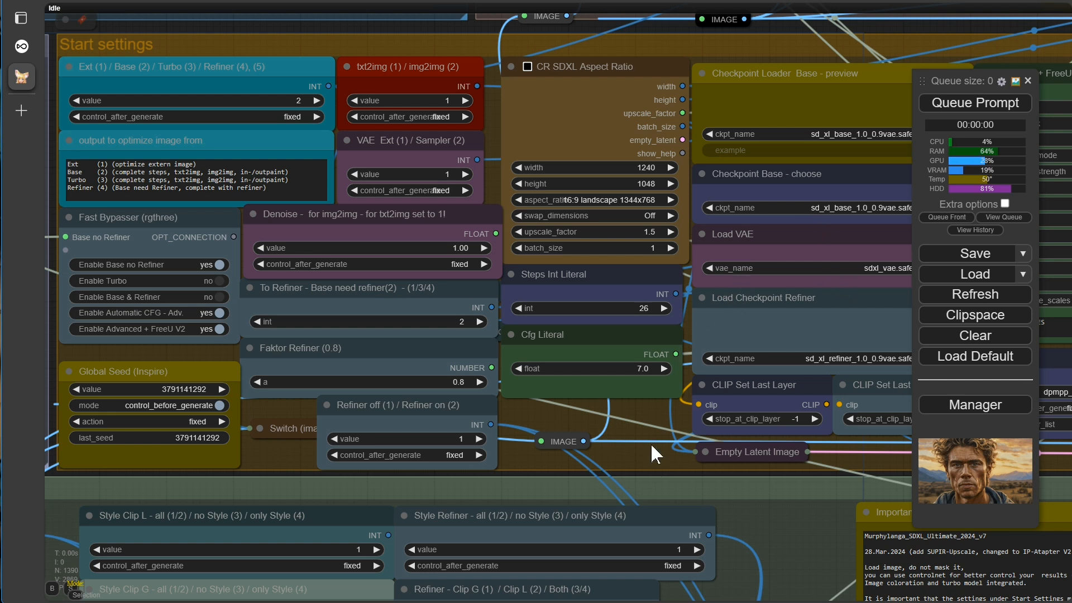
Step: Connect the IP Adapter image reroute to the reroute feeding upscale step 1, and enable IP Adapter in the Fast Muter
key(7)
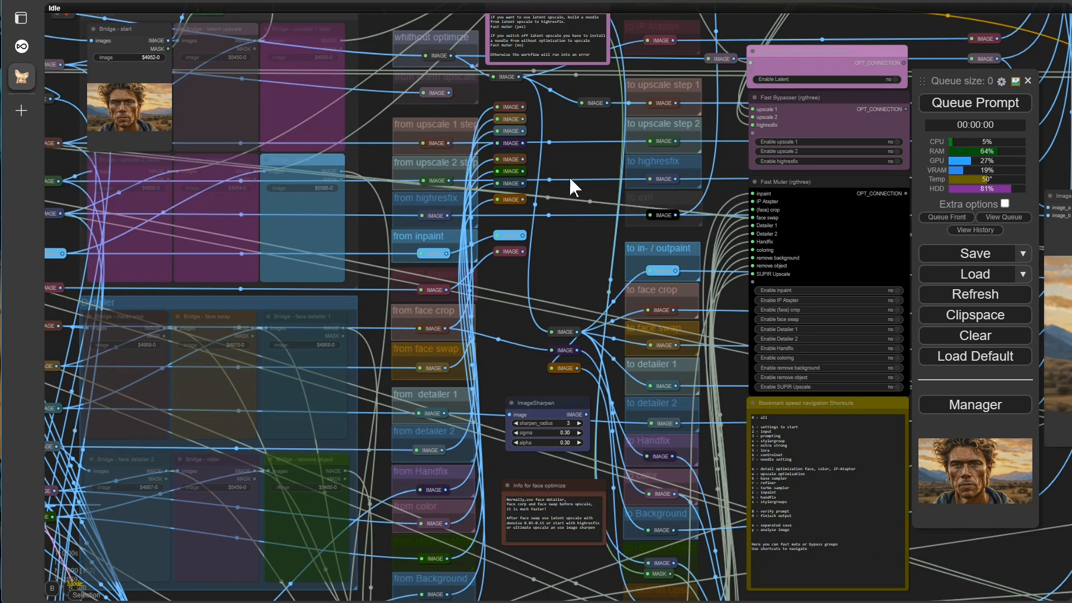
scroll(571, 159, up, 2)
drag(574, 129, 381, 290)
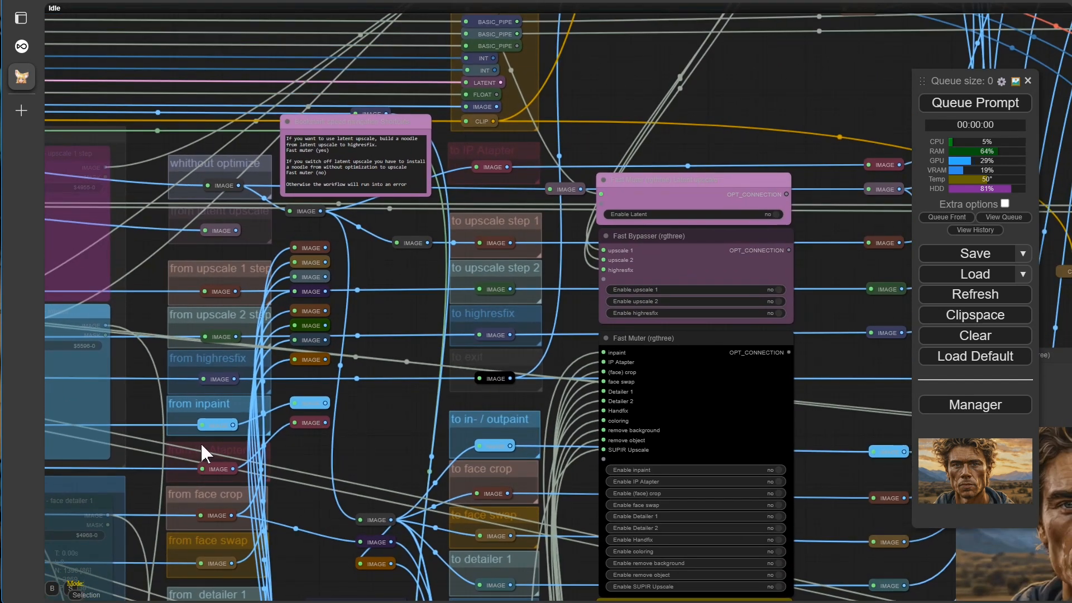
drag(326, 423, 398, 243)
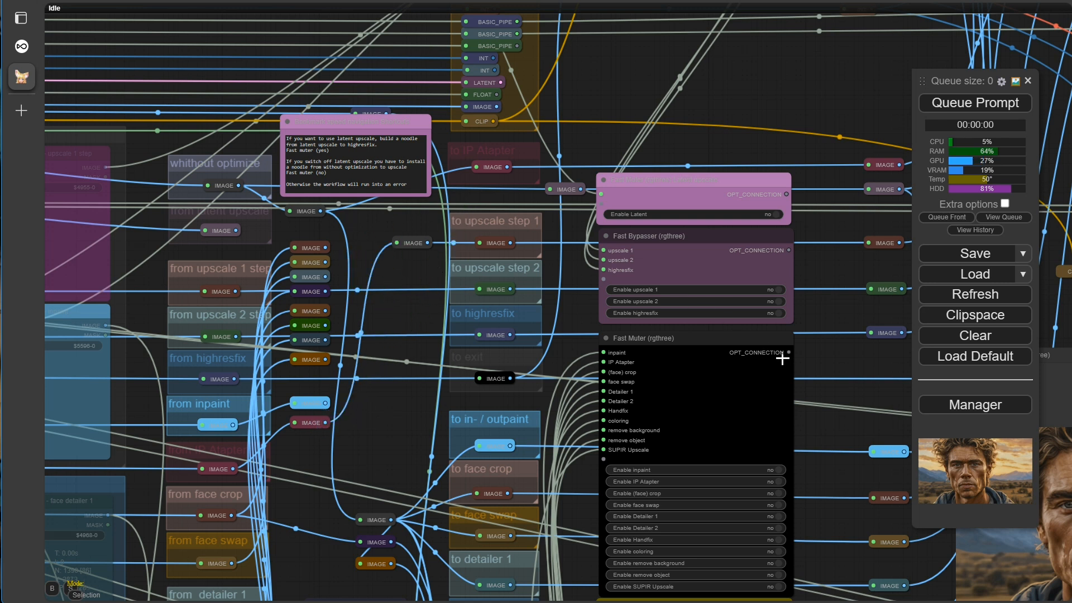
click(781, 482)
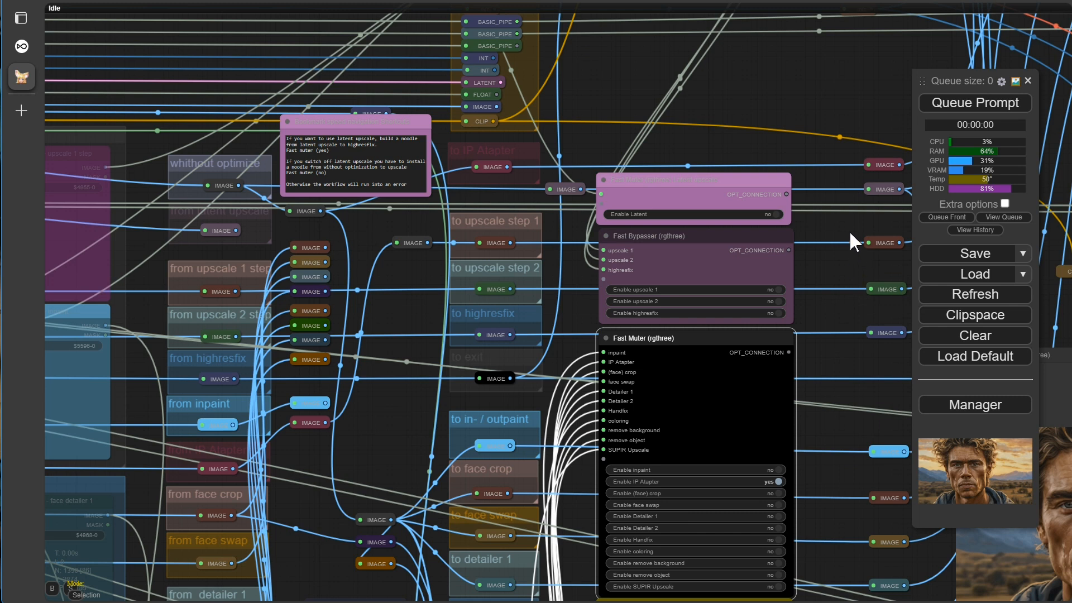
Step: Disable the use of a negative image in the IP Adapter group's Use negative Image node
scroll(801, 115, down, 5)
drag(813, 99, 1, 484)
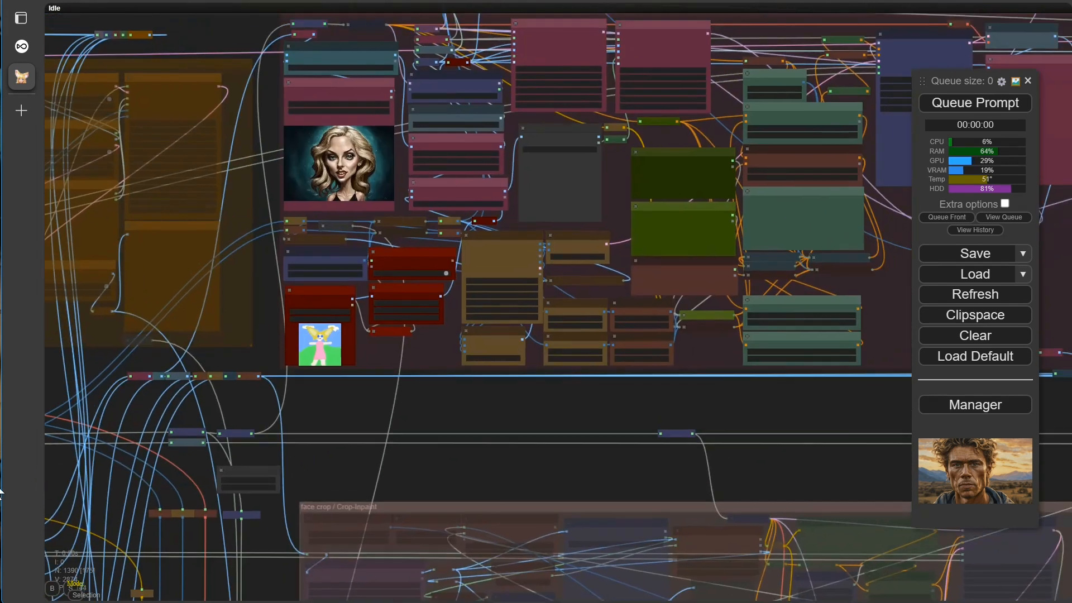
drag(517, 419, 394, 520)
scroll(327, 456, up, 9)
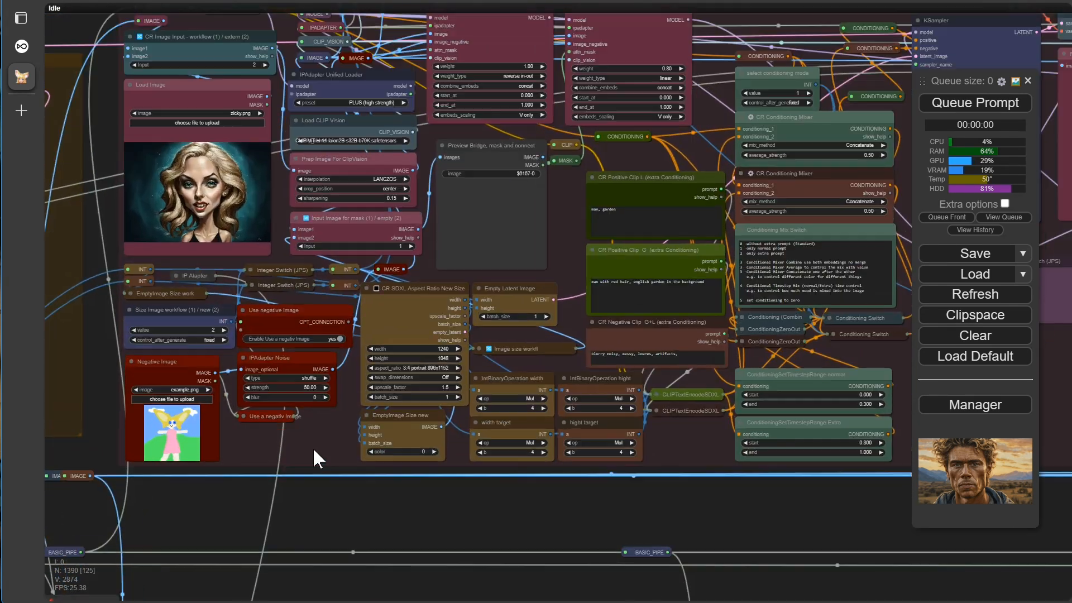
scroll(286, 428, up, 1)
click(382, 244)
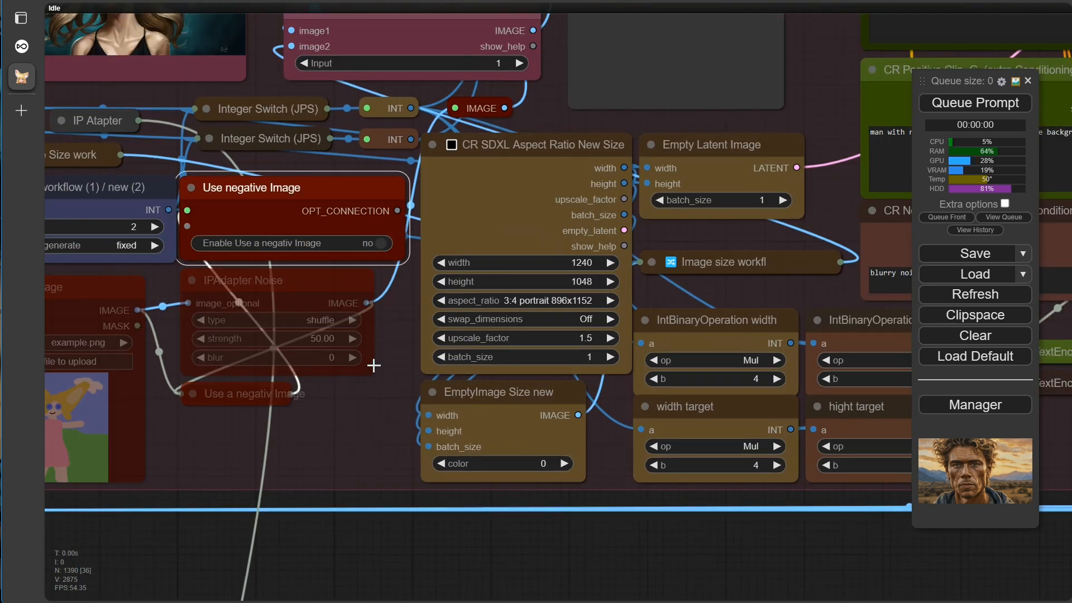
Step: Save the current workflow to the workflows list under the filename "v7-IP-Atapter"
scroll(375, 366, down, 6)
drag(363, 401, 424, 534)
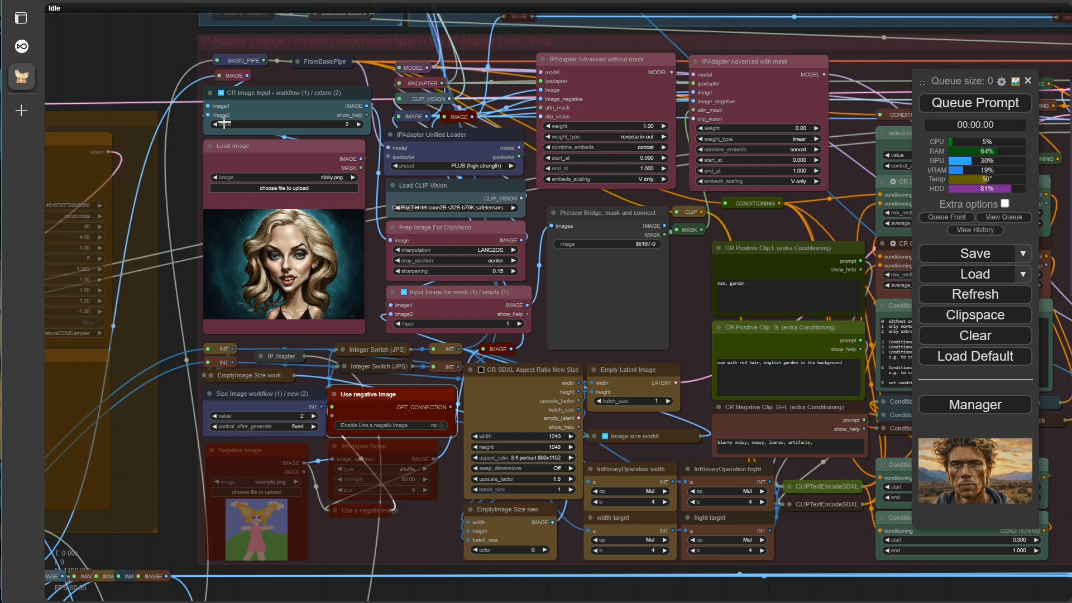
mouse_move(152, 72)
mouse_down()
mouse_move(153, 260)
mouse_move(197, 484)
mouse_move(197, 428)
mouse_move(147, 179)
mouse_move(160, 85)
mouse_up()
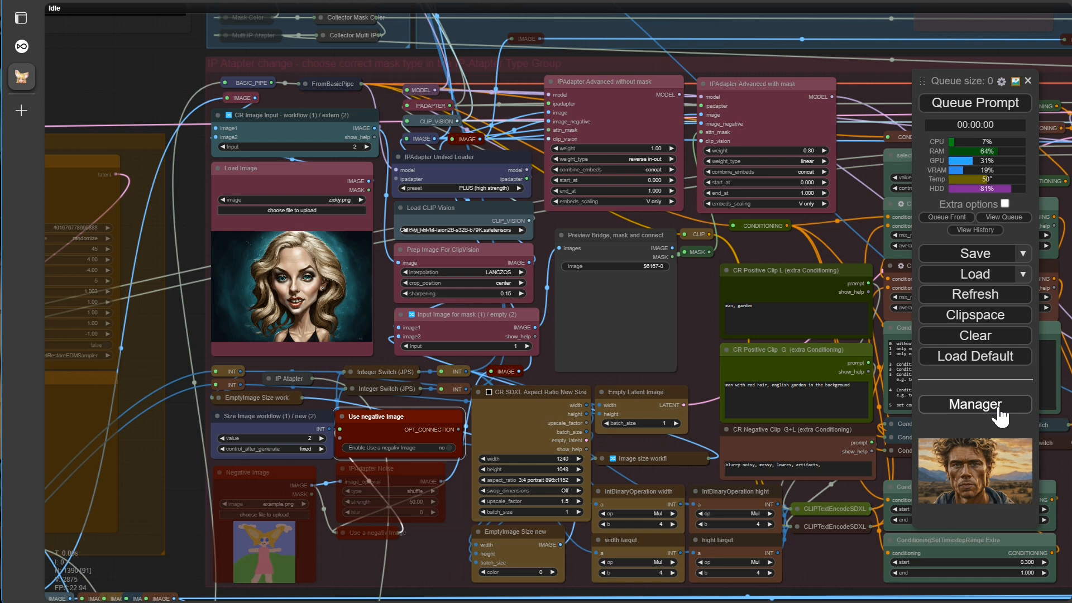
click(1022, 254)
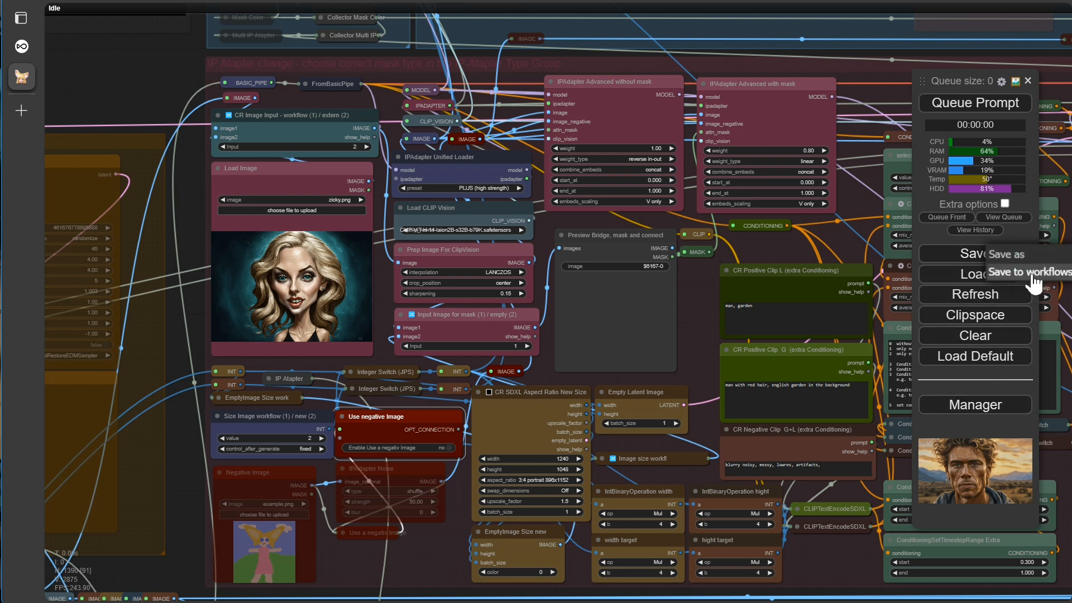
click(1017, 273)
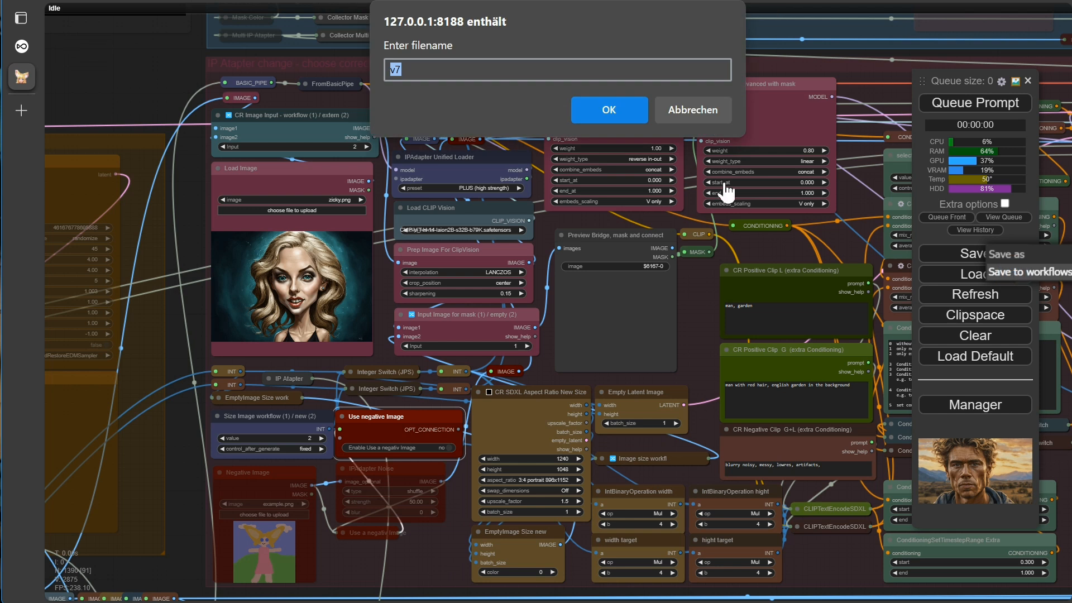
text(v7)
click(430, 64)
click(615, 105)
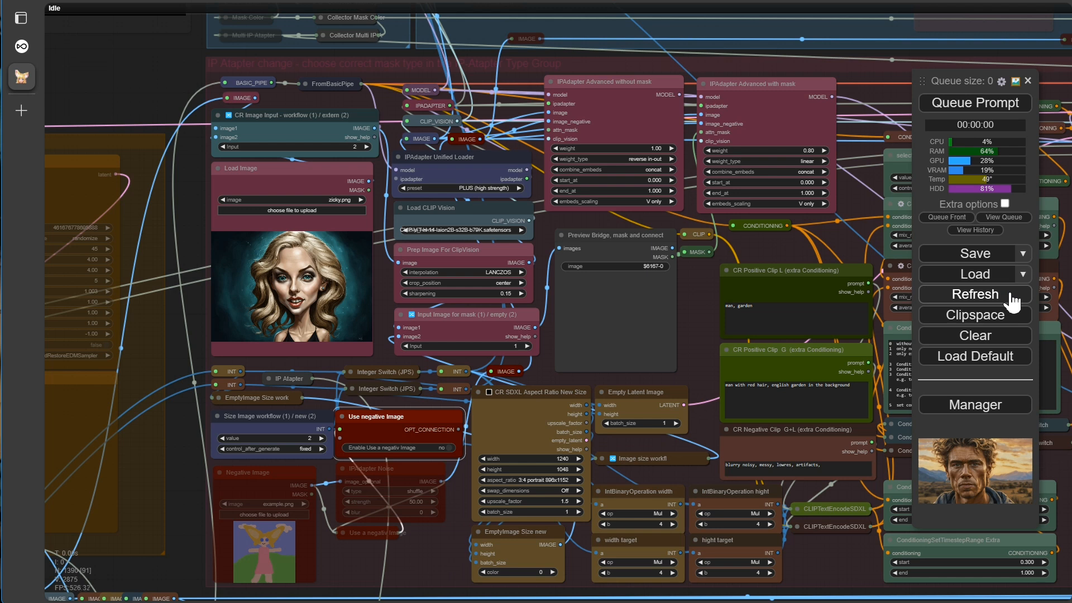
Step: Switch between the saved workflows v7-IP-Atapter and v7 in the workflows list, ending with v7-IP-Atapter loaded
click(1022, 274)
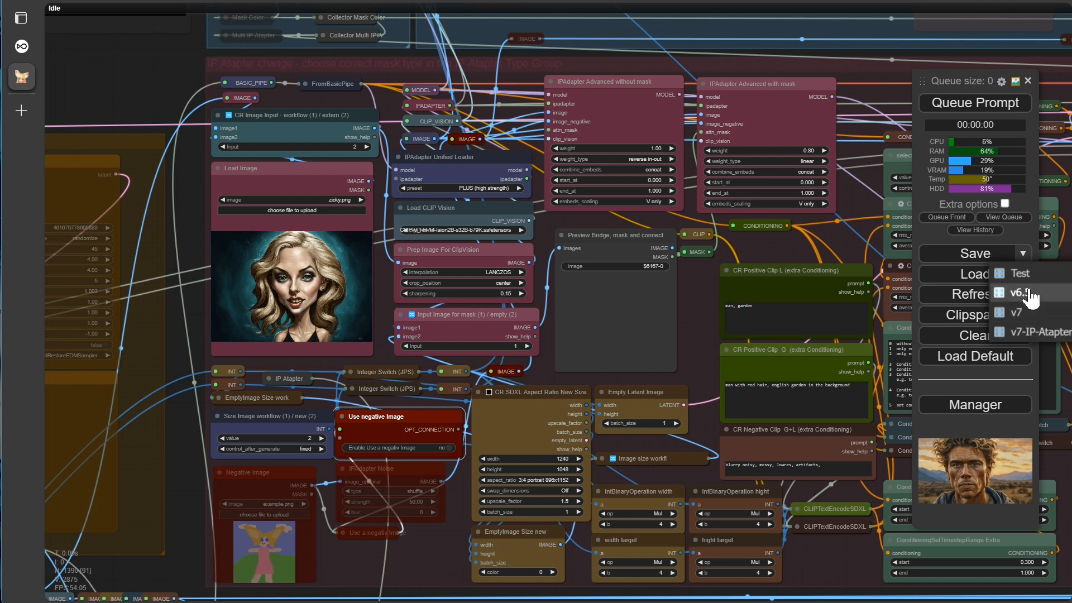
click(1036, 335)
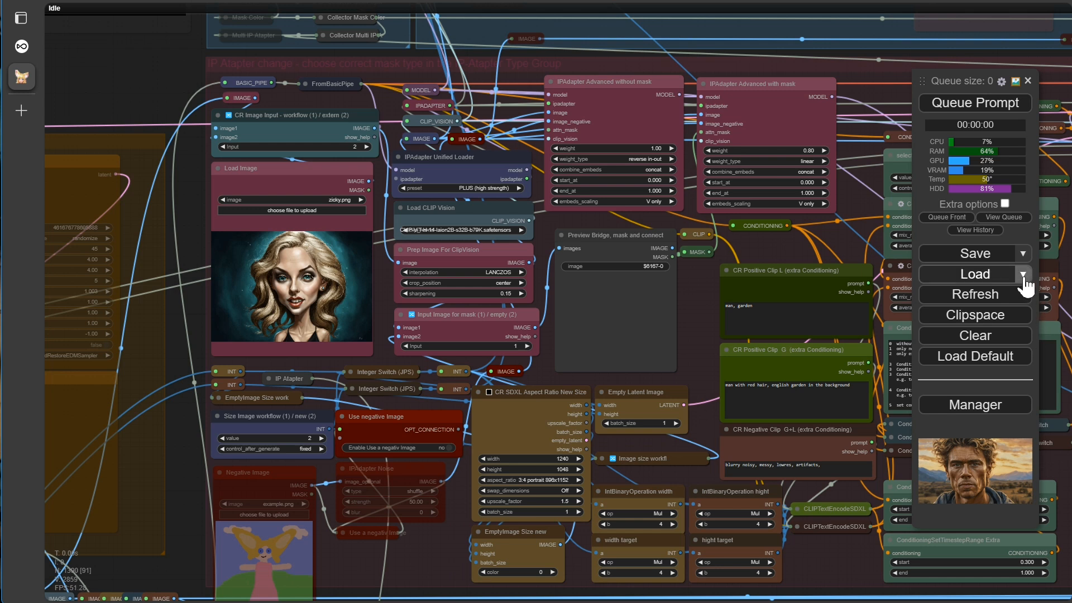
click(1025, 279)
click(1025, 313)
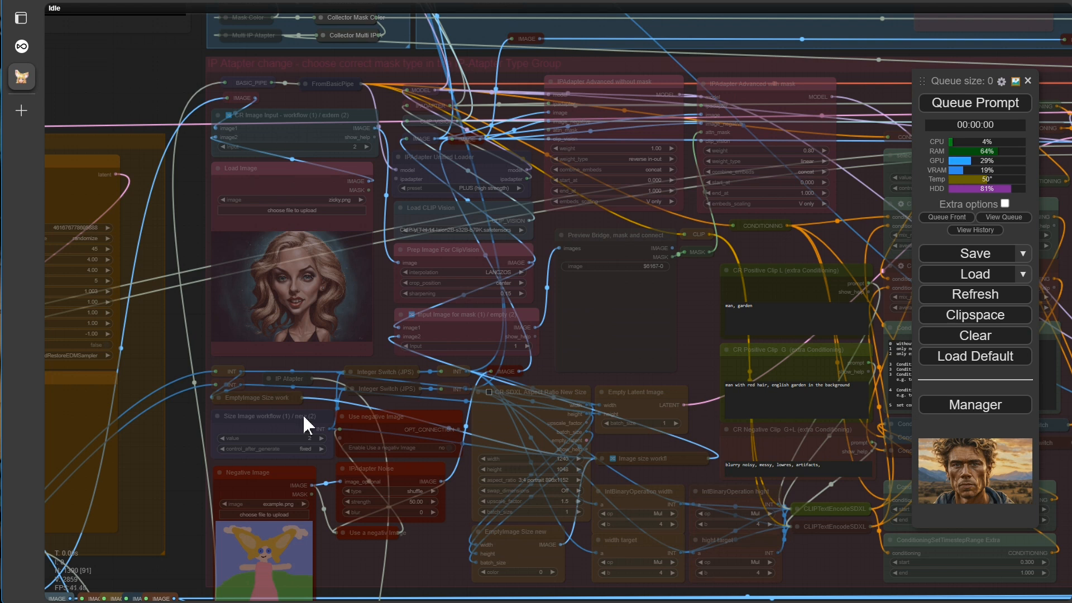
click(1022, 275)
click(1035, 330)
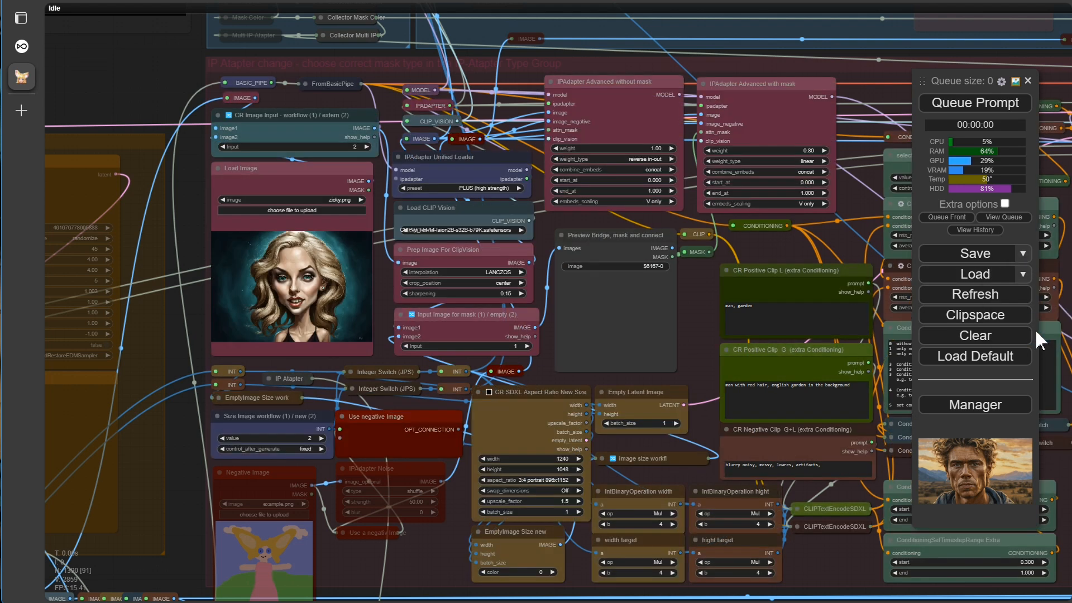
Step: Look up the saved workflow files in File Explorer under ComfyUI_windows_portable\ComfyUI\pysssss-workflows, and return to ComfyUI
key(alt+Tab)
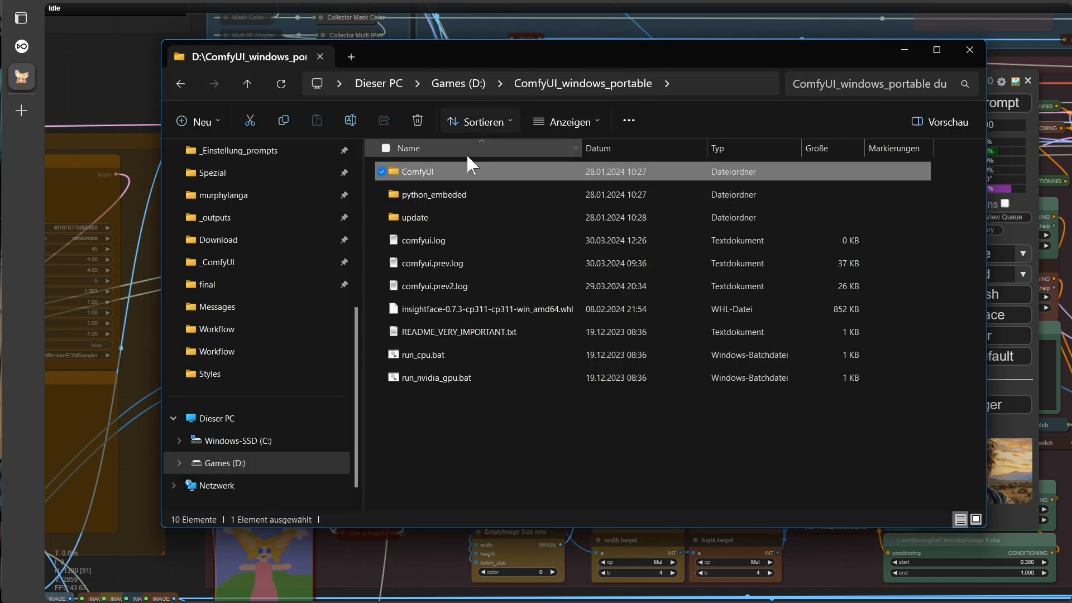
double_click(412, 171)
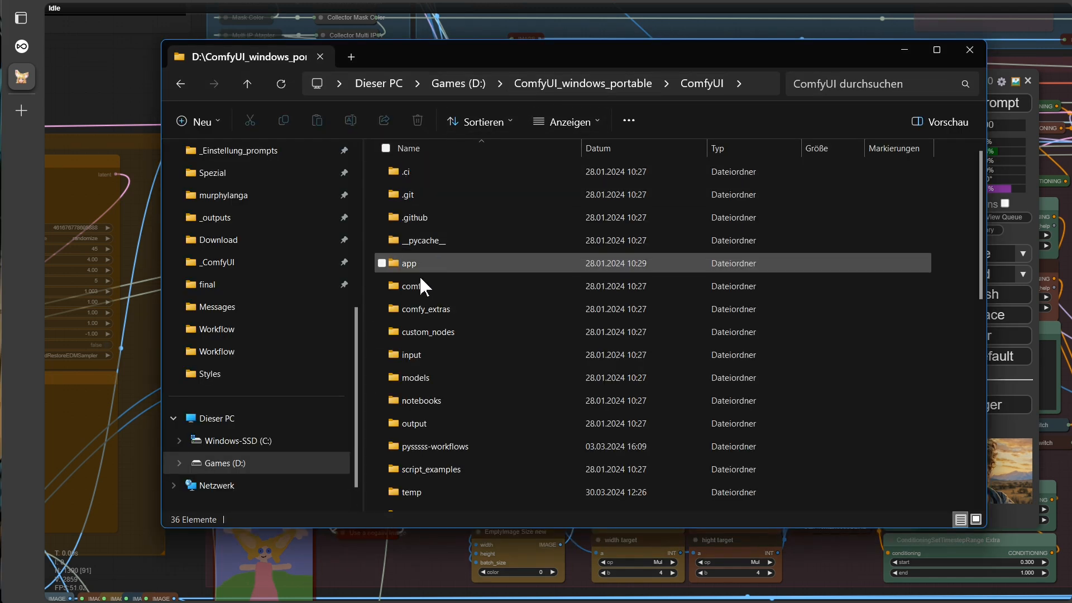
scroll(476, 364, down, 2)
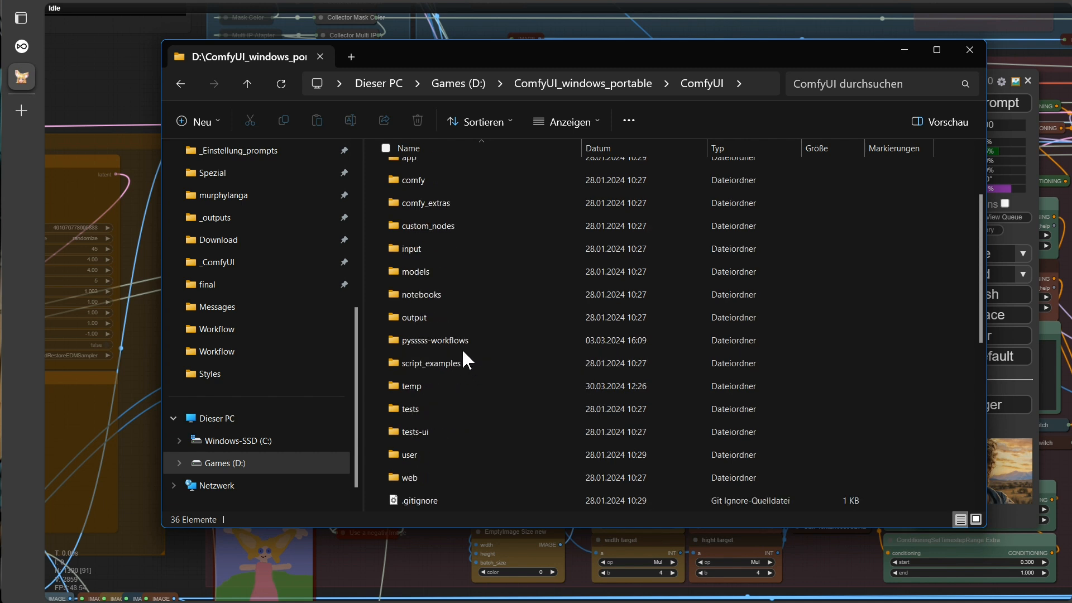
scroll(461, 347, up, 1)
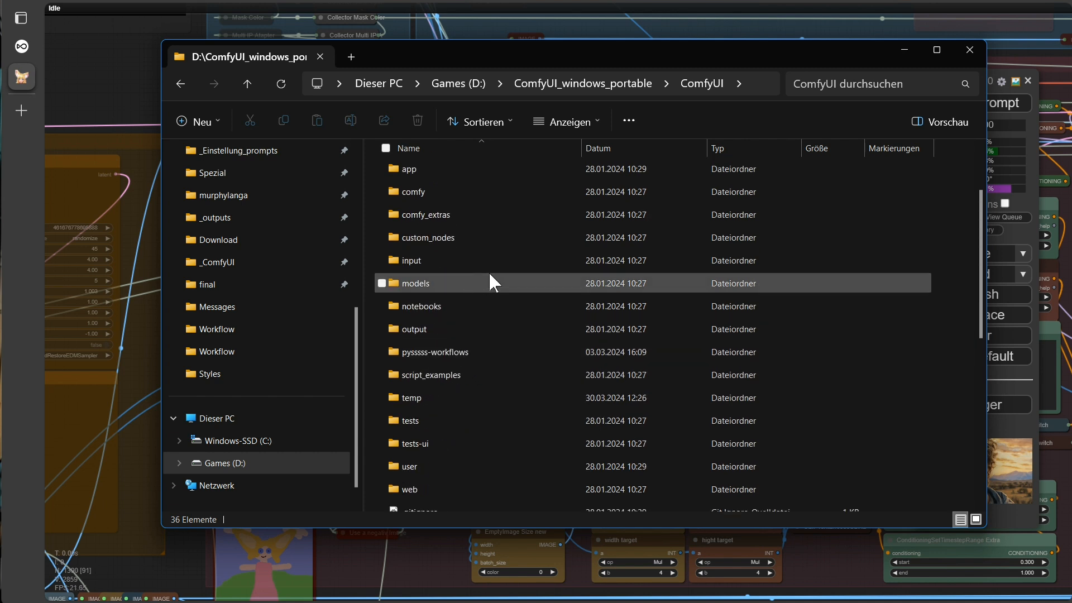
double_click(421, 350)
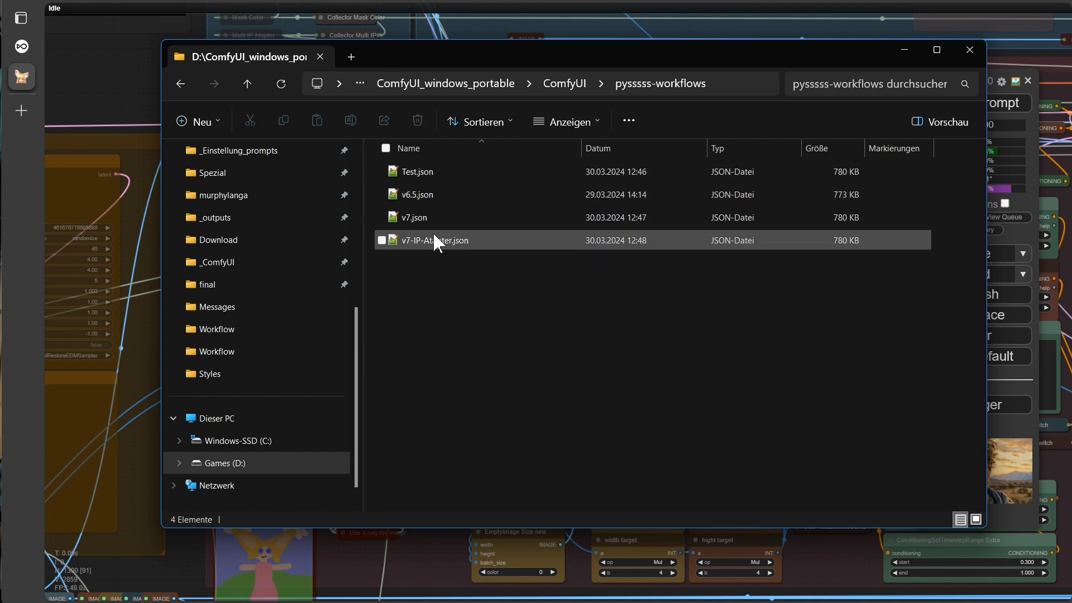
click(105, 79)
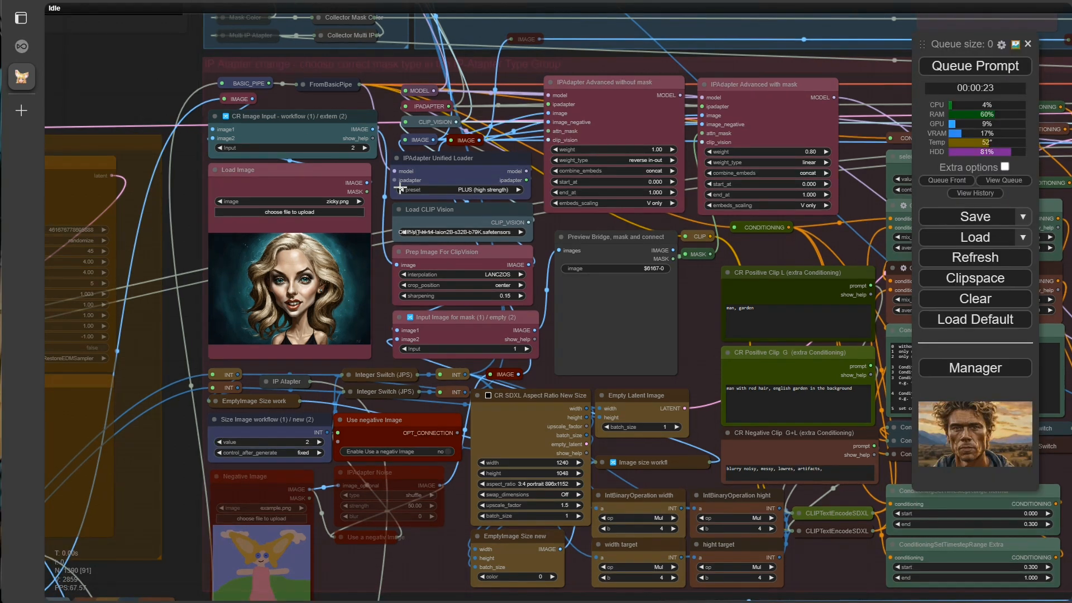
Step: Enable Mask Split in the Choose IPAtapter Type group's Fast Muter and set the Choose IP-Ataper methode value to 3
drag(160, 81, 165, 447)
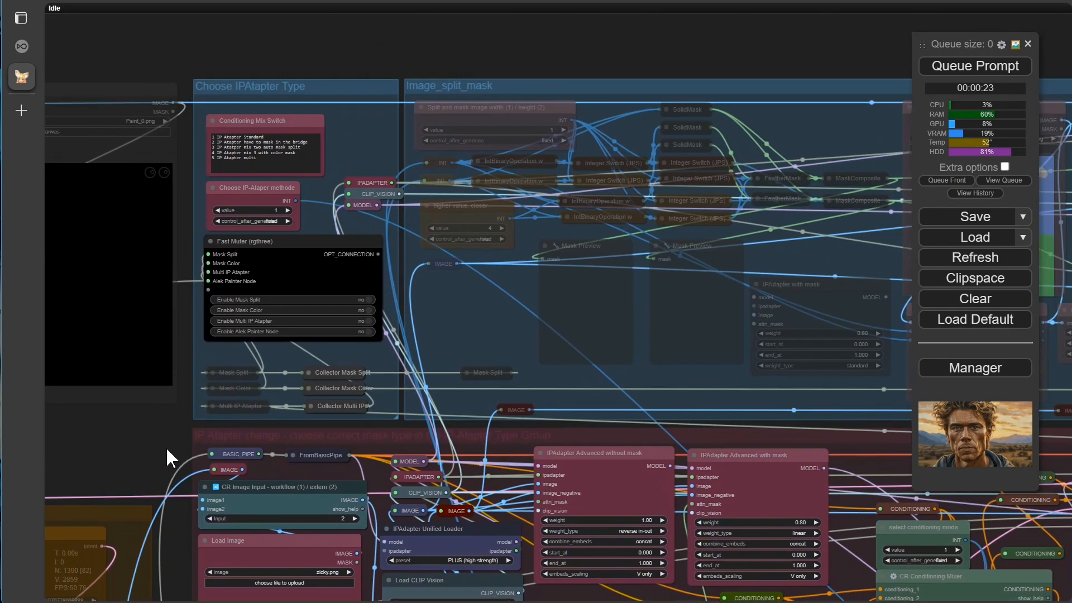
scroll(254, 313, up, 5)
drag(416, 108, 437, 245)
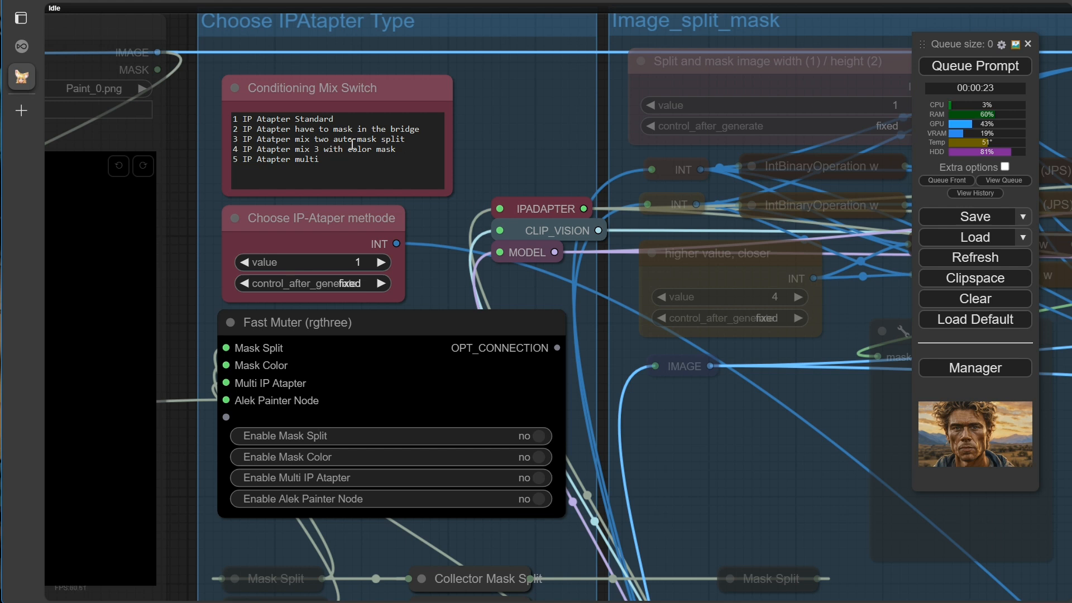
click(542, 441)
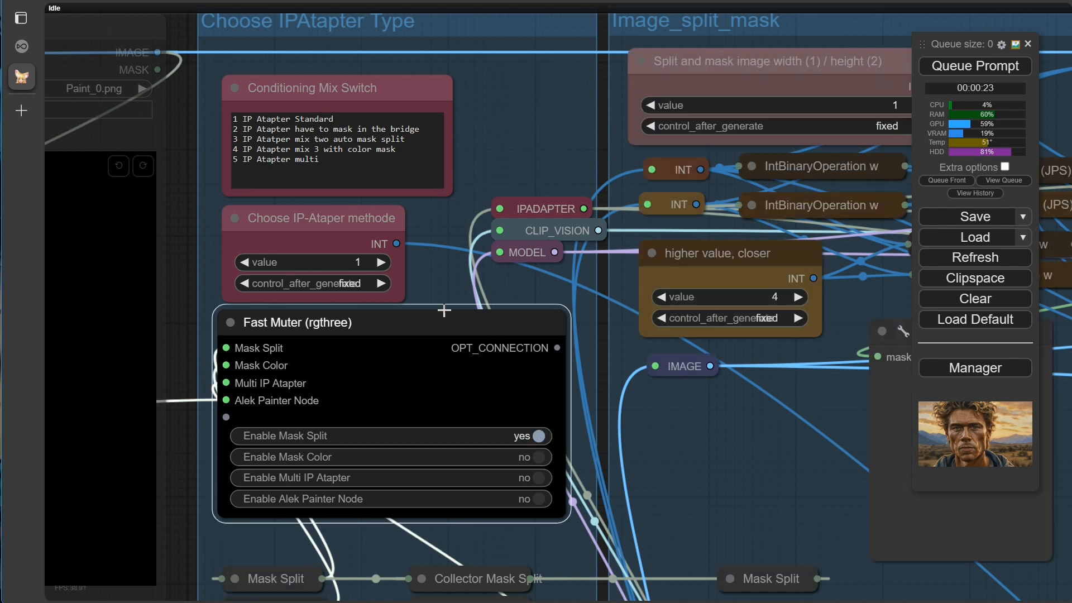
click(383, 262)
click(383, 263)
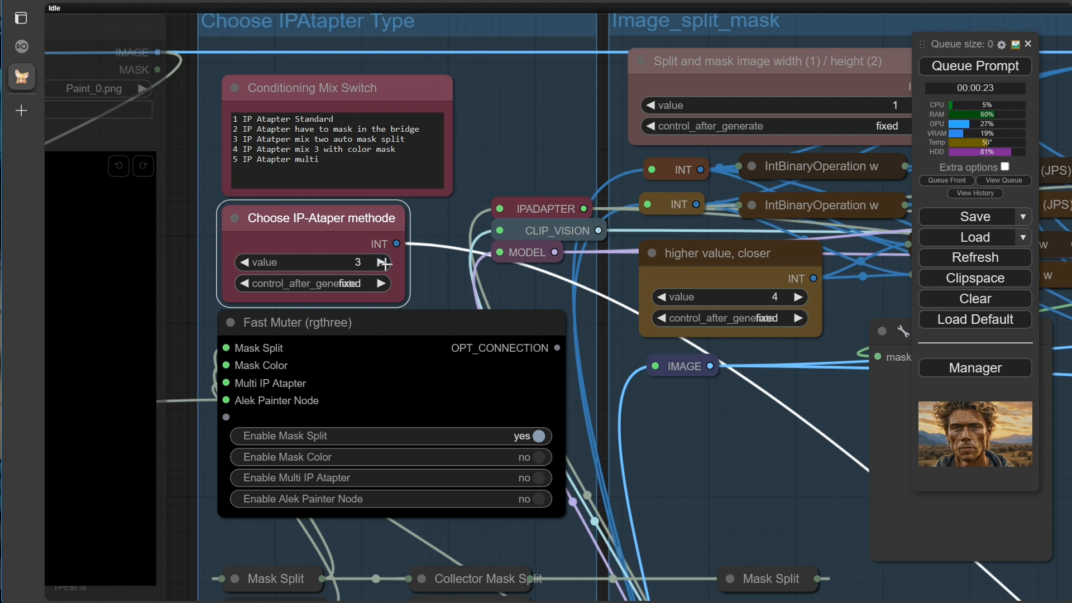
Step: Set the IP-Adapter method value to 4, enabling Mask Color and disabling Mask Split in the Fast Muter
click(383, 262)
click(539, 459)
click(541, 436)
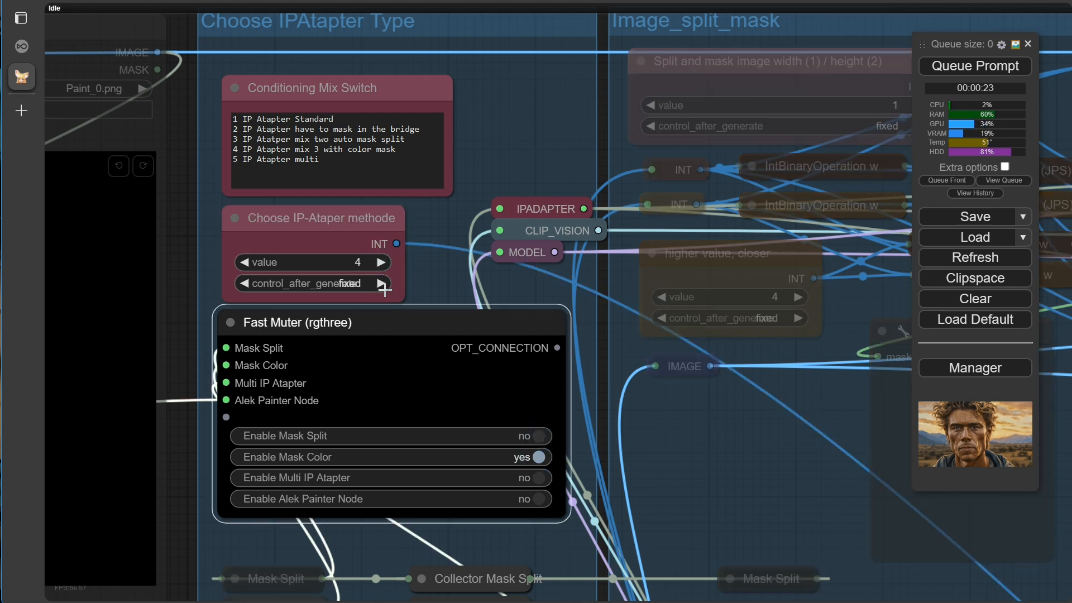
Step: Set the IP-Adapter method value to 5, enabling Multi IP Atapter and disabling Mask Color in the Fast Muter
click(383, 263)
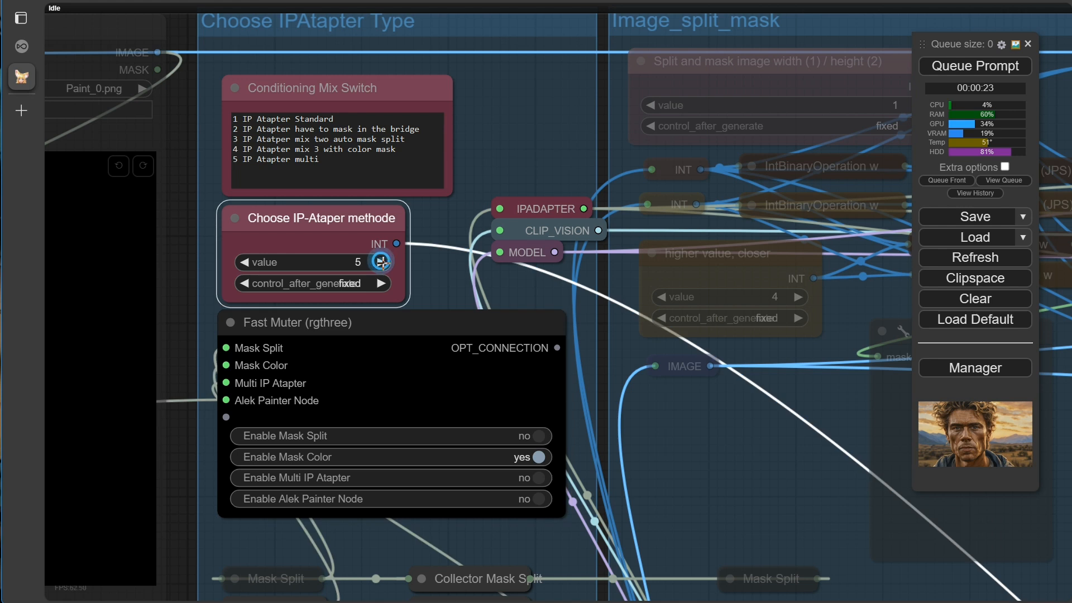
click(540, 478)
click(539, 457)
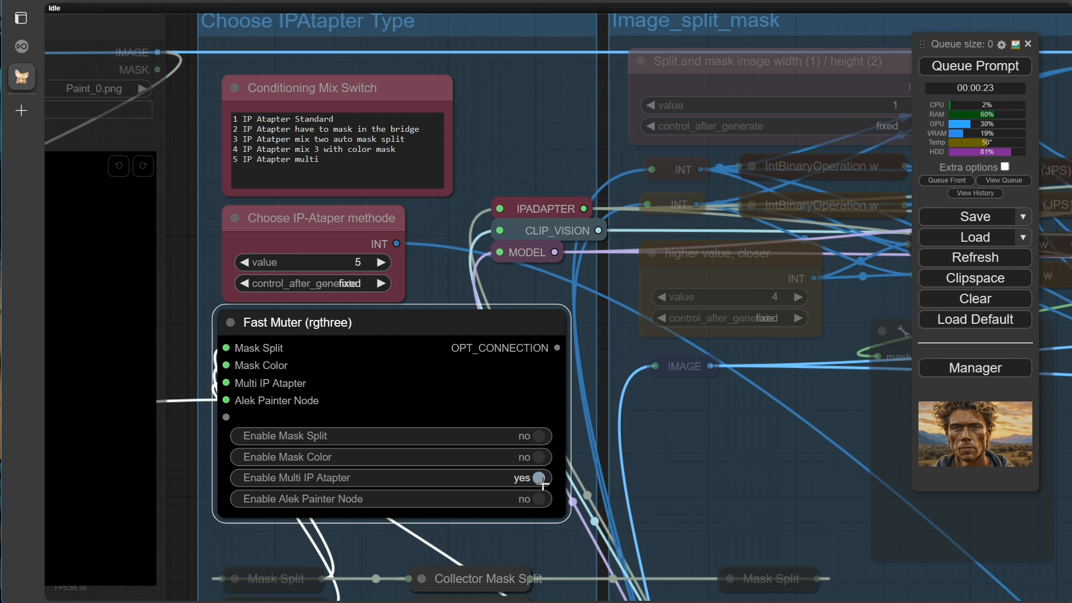
Step: Disable Multi IP Atapter in the Fast Muter and set the Choose IP-Ataper methode value back to 1
click(541, 481)
click(244, 262)
click(244, 263)
click(244, 263)
click(244, 262)
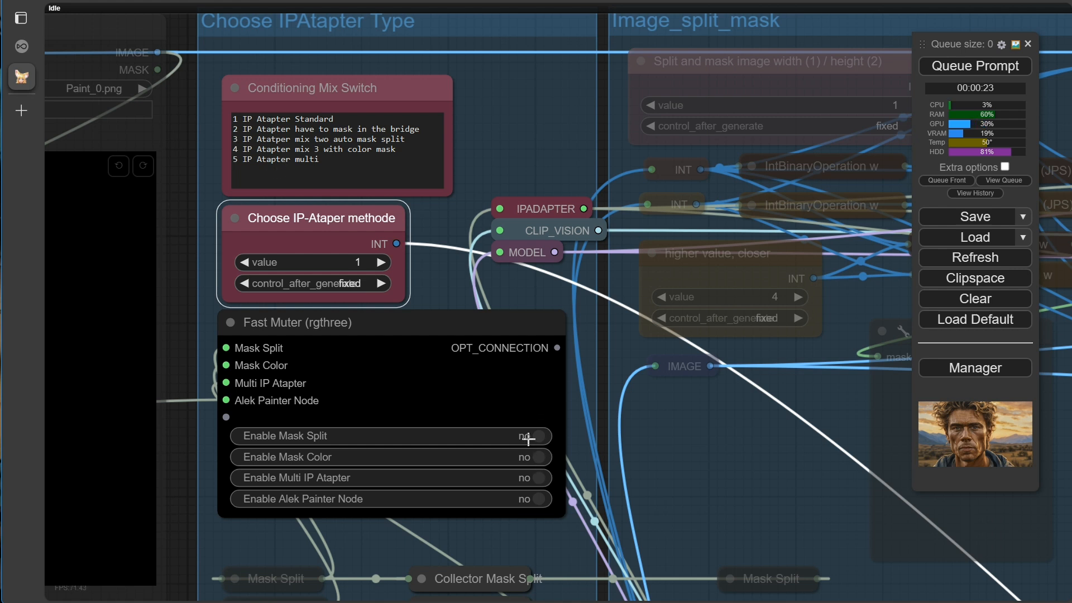
Step: Select the PLUS (high strength) preset in the IPAdapter Unified Loader of the IP Atapter change group
scroll(645, 487, down, 4)
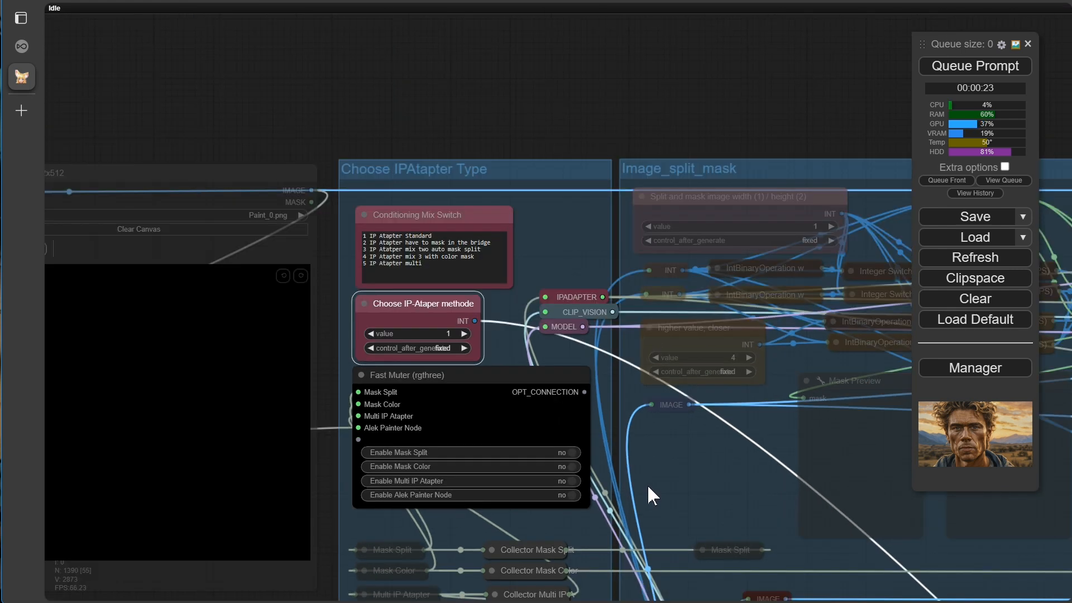
scroll(647, 485, down, 1)
drag(664, 428, 566, 112)
scroll(536, 332, down, 2)
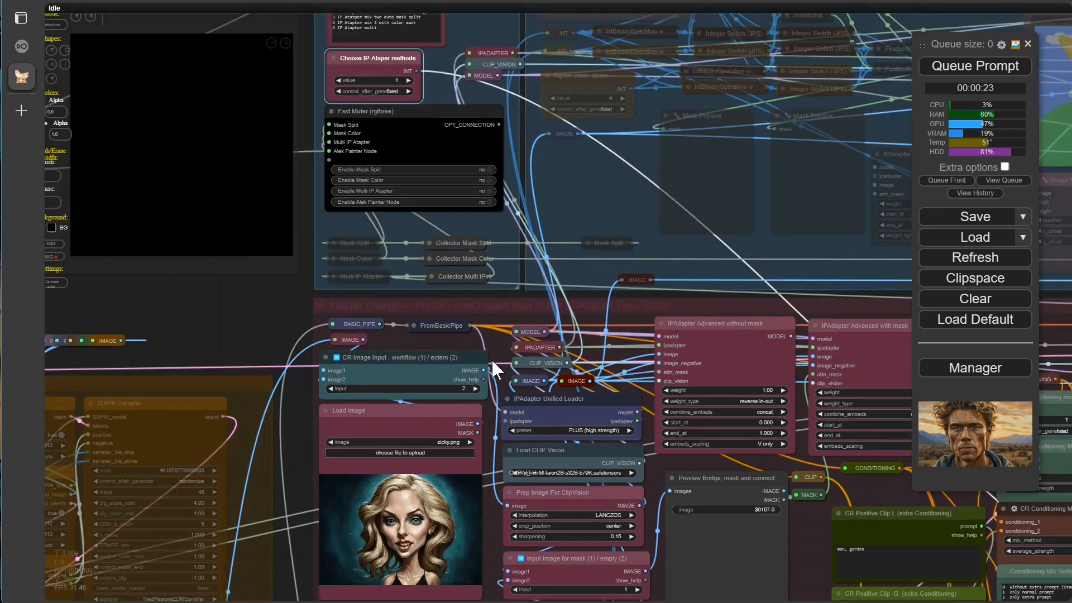
scroll(492, 358, down, 1)
drag(300, 343, 211, 256)
scroll(400, 186, up, 8)
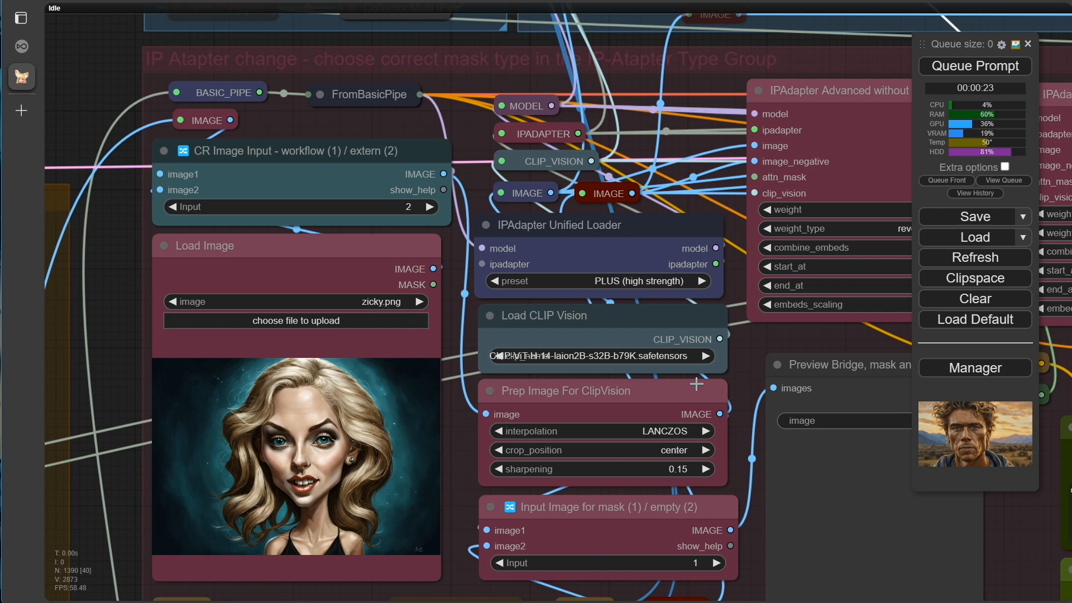
drag(749, 389, 601, 281)
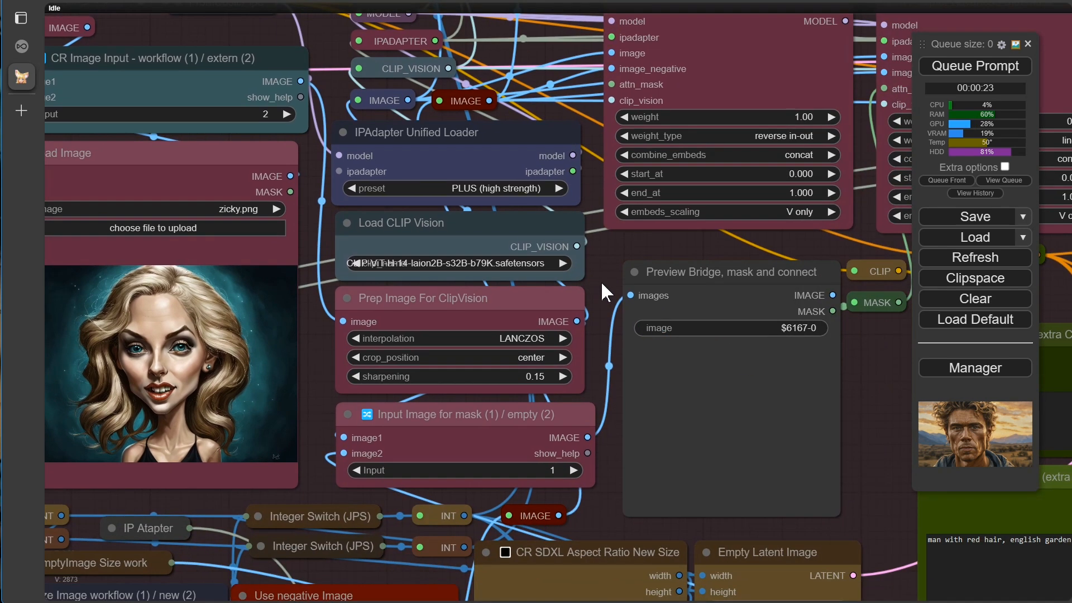
click(496, 189)
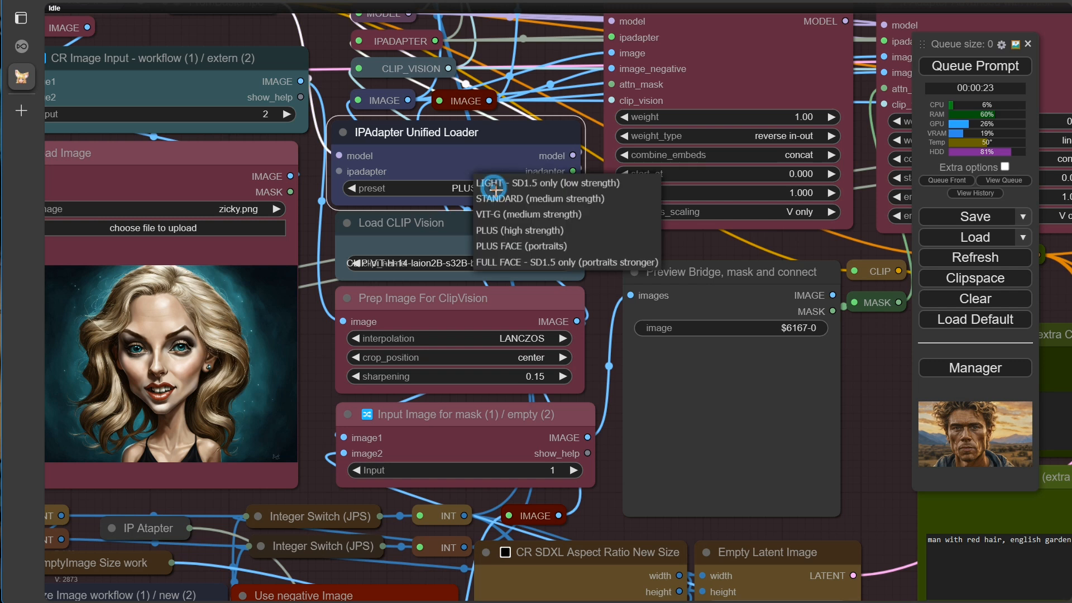
click(499, 230)
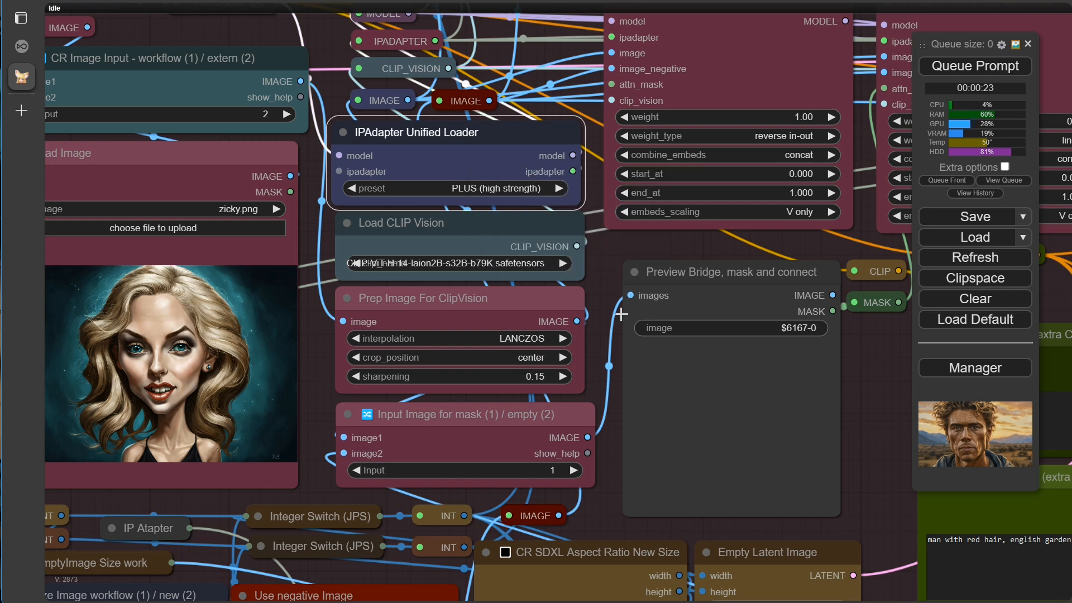
Step: Examine the image size, negative image and CR SDXL Aspect Ratio New Size nodes of the IP Atapter change group
scroll(601, 337, down, 2)
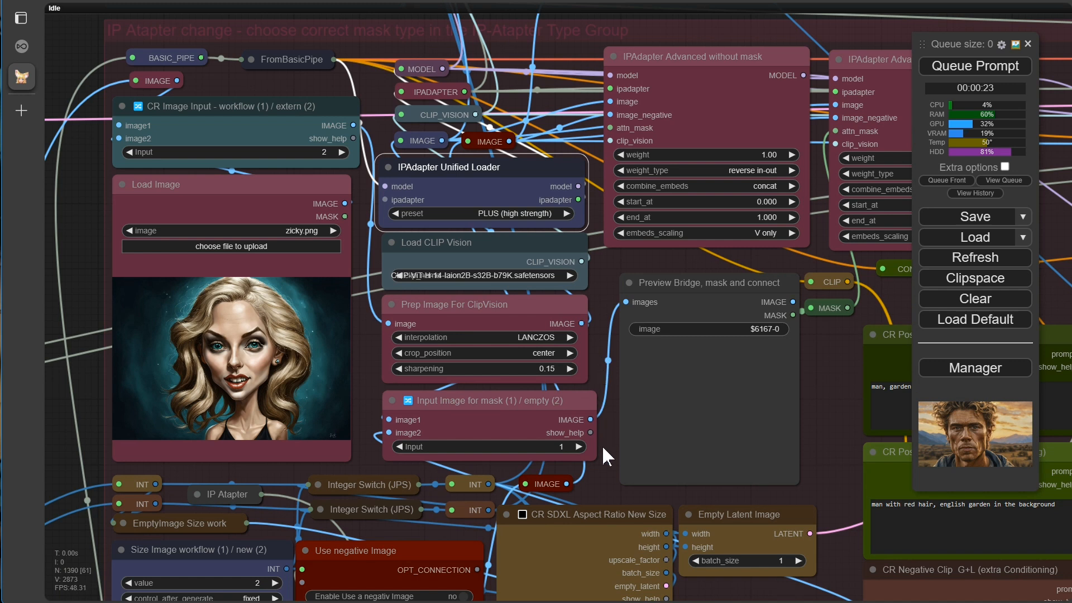
drag(602, 452, 647, 236)
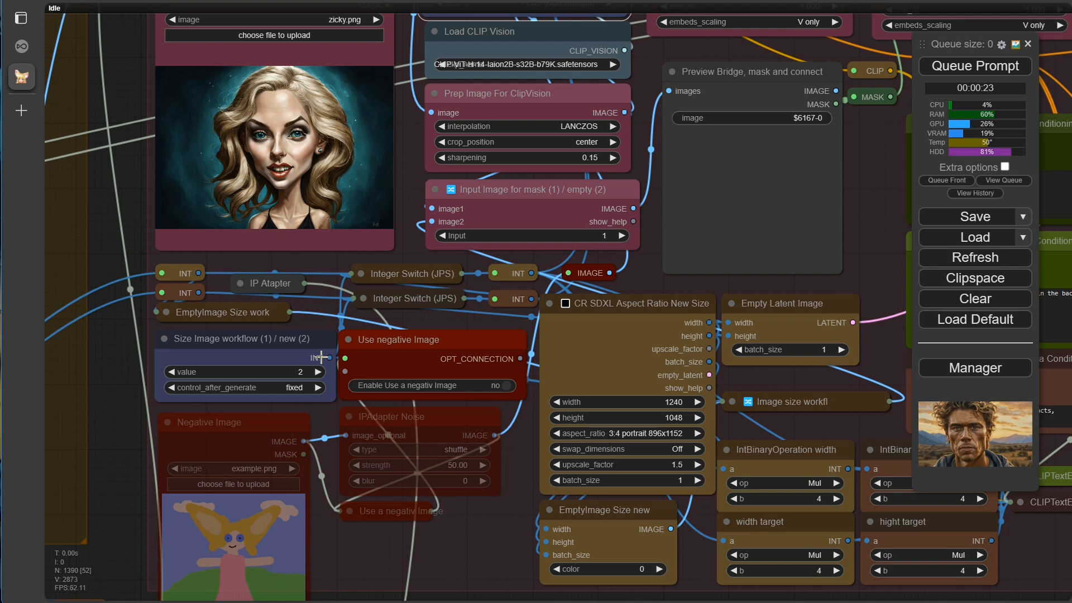
drag(454, 551, 458, 501)
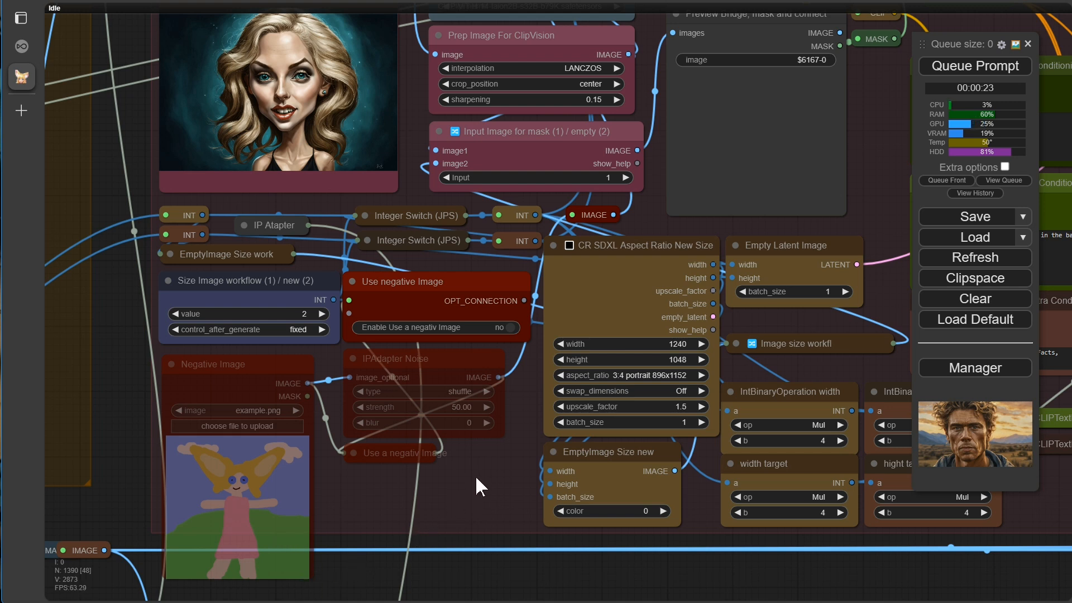
scroll(476, 475, down, 5)
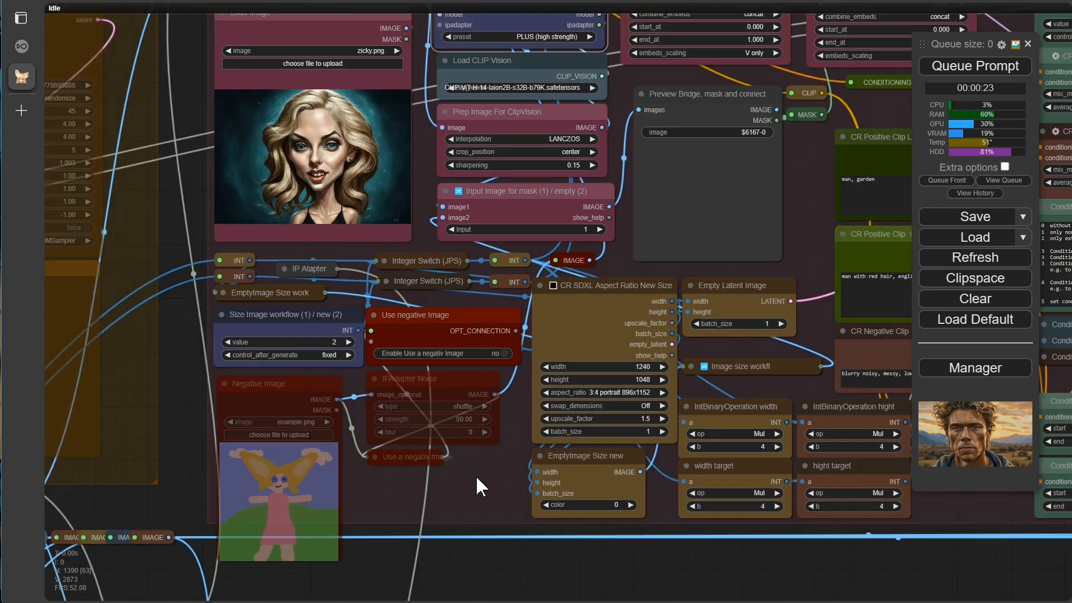
scroll(481, 472, up, 4)
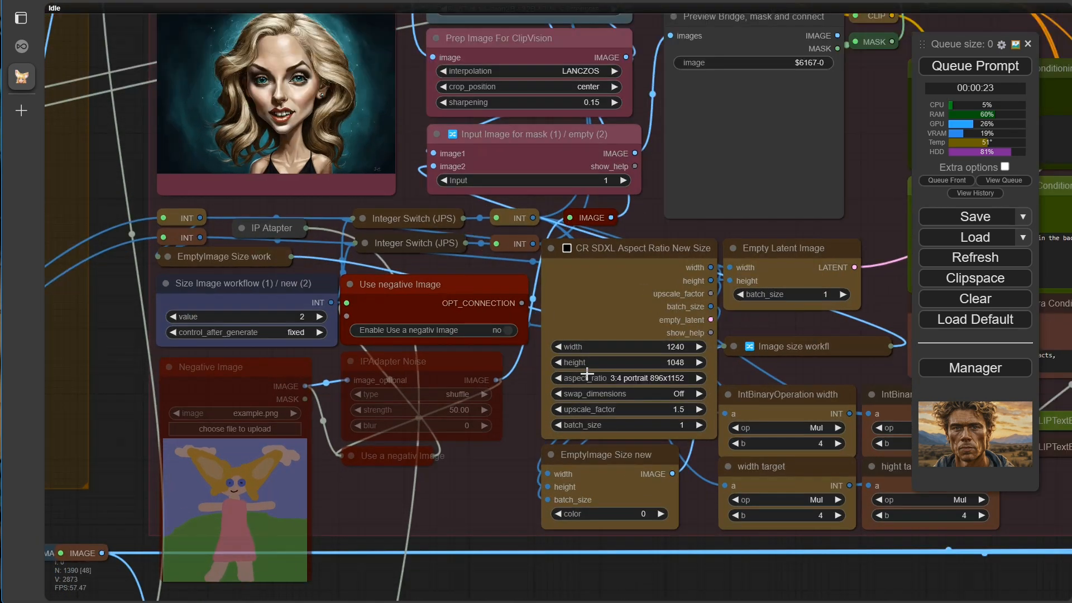
drag(645, 225, 642, 298)
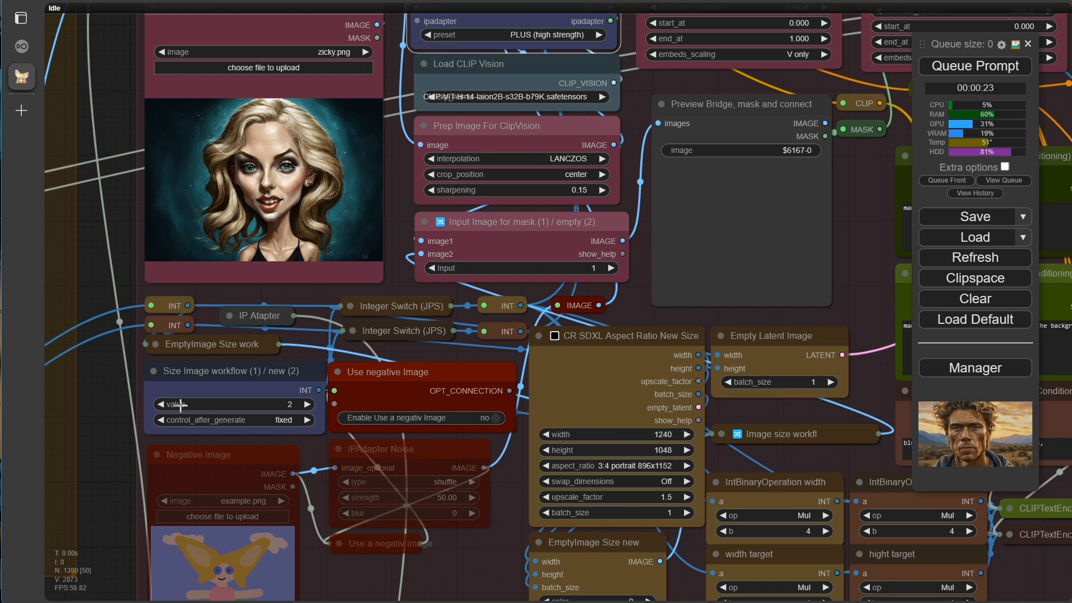
Step: Set the image size selector to 1 to use the workflow or image size, and queue the prompt
click(160, 405)
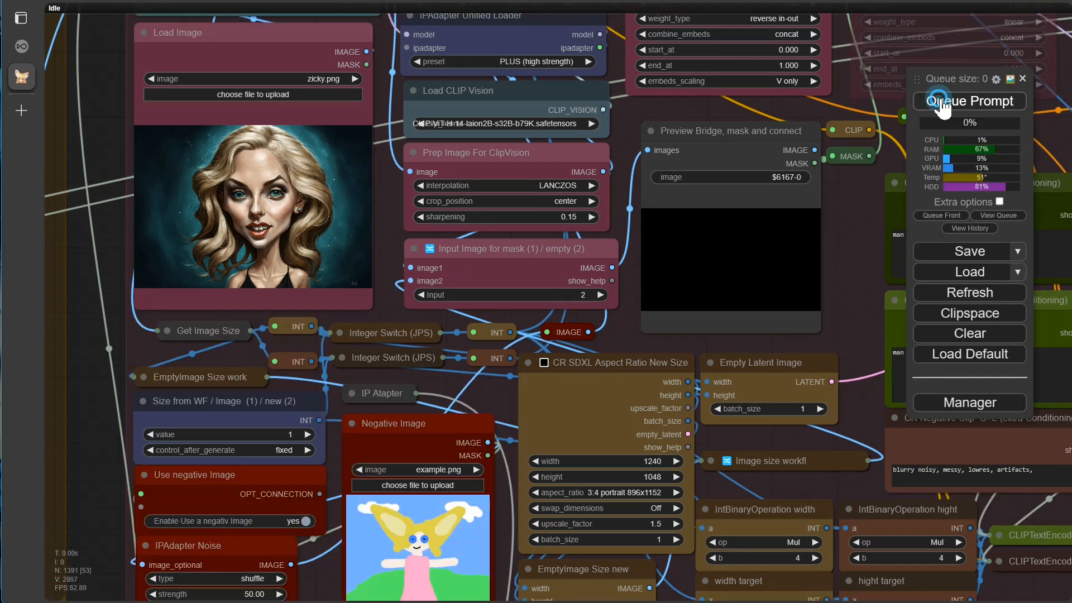
click(926, 107)
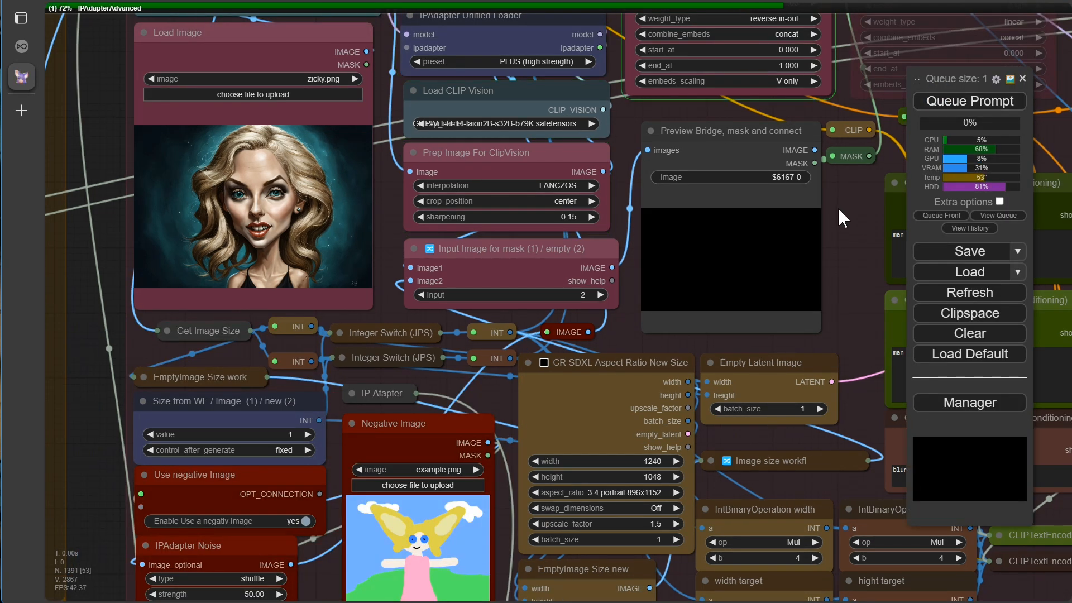
Step: Raise the select conditioning mode value to 3, and return it to 1 for only the normal prompt
scroll(838, 206, down, 4)
drag(839, 210, 544, 230)
scroll(532, 146, up, 3)
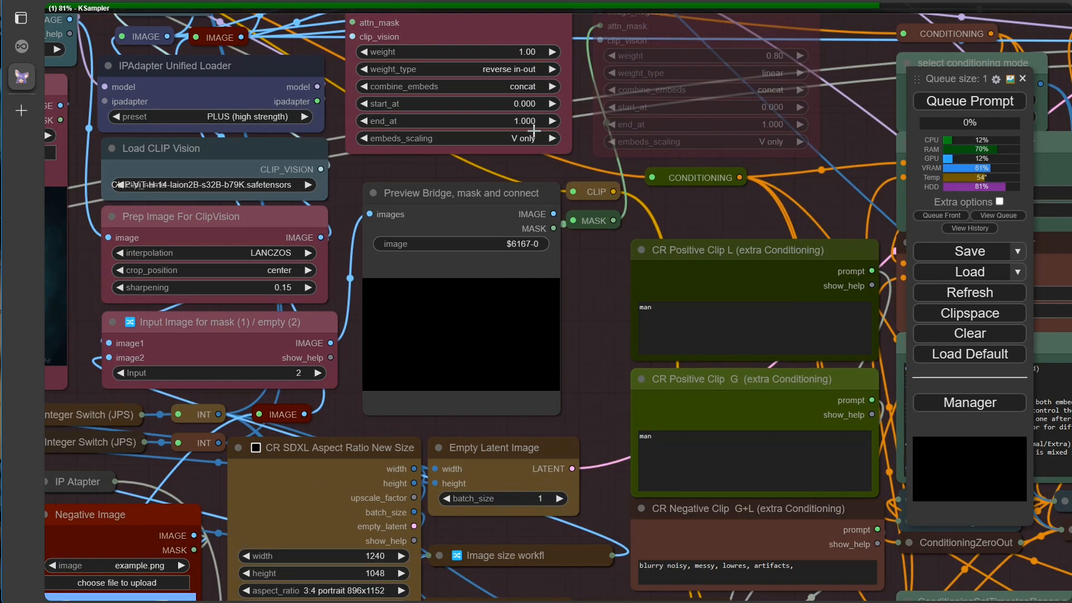
drag(600, 289, 191, 272)
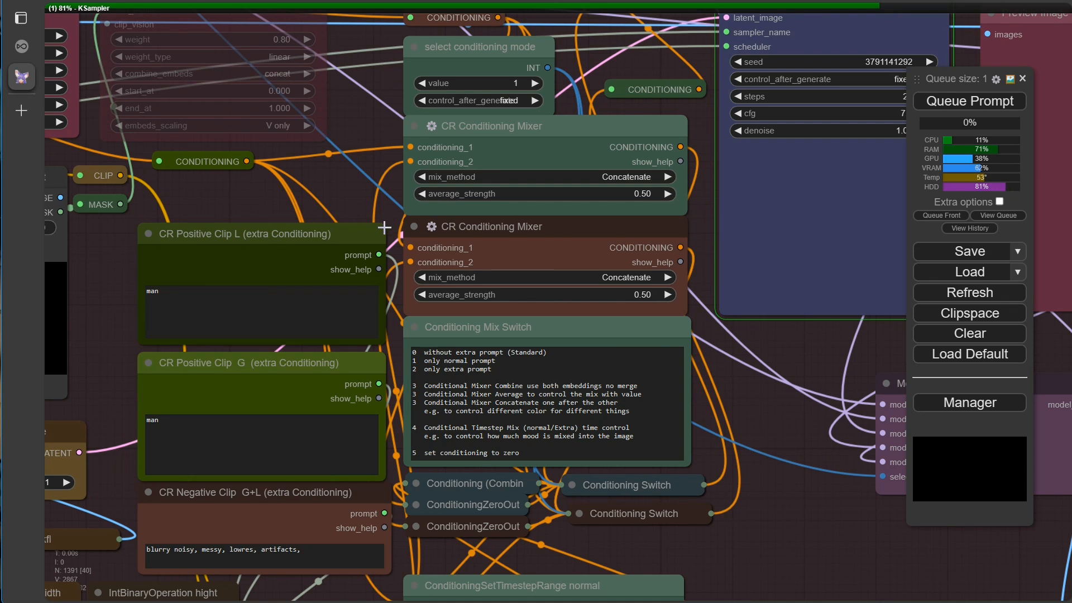
drag(320, 193, 207, 231)
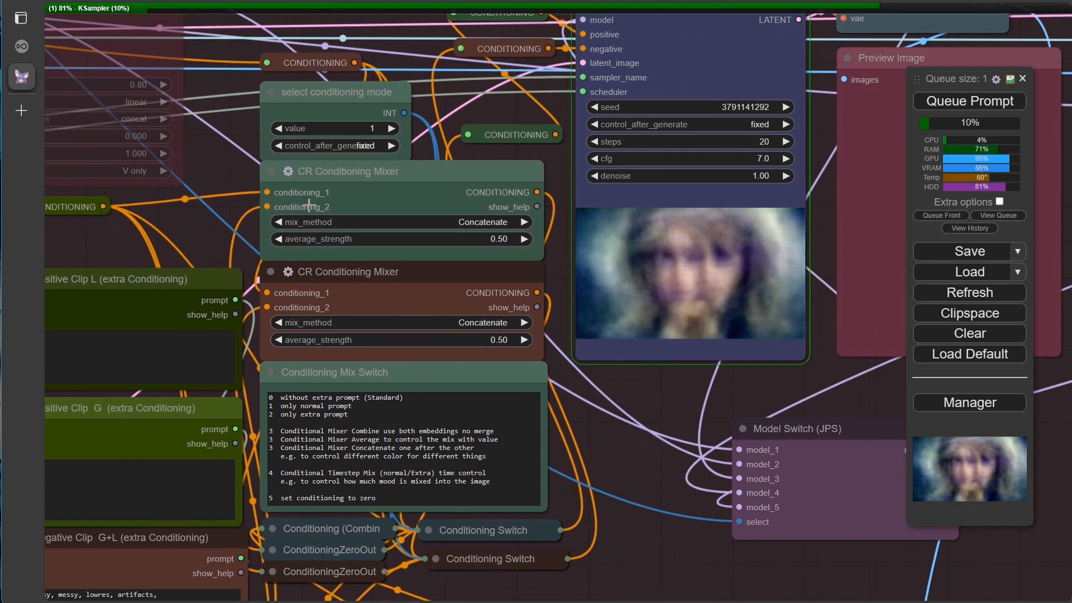
click(391, 129)
click(392, 128)
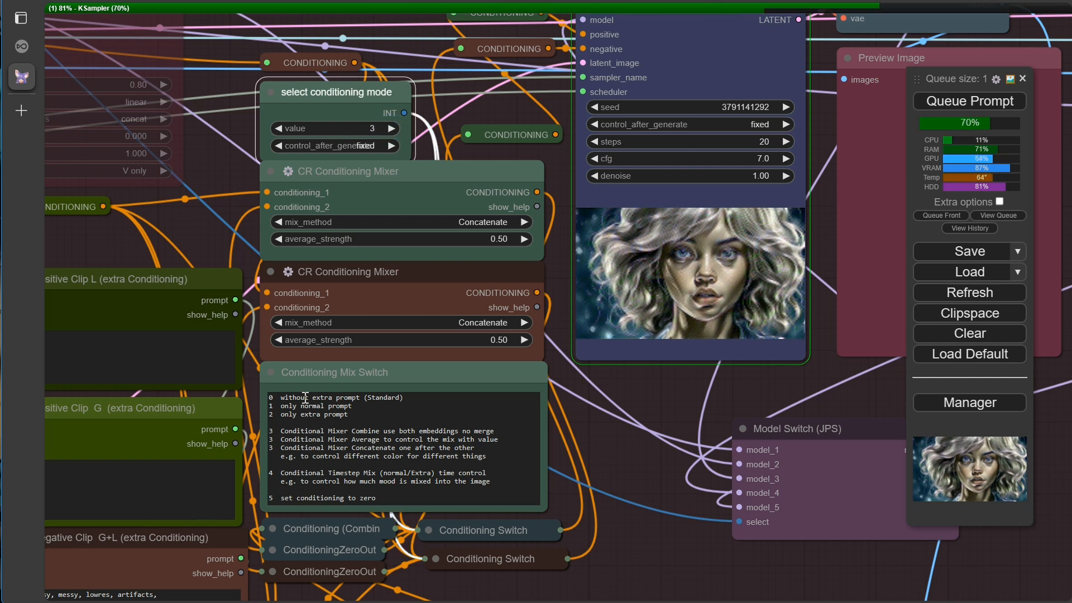
click(279, 129)
click(279, 129)
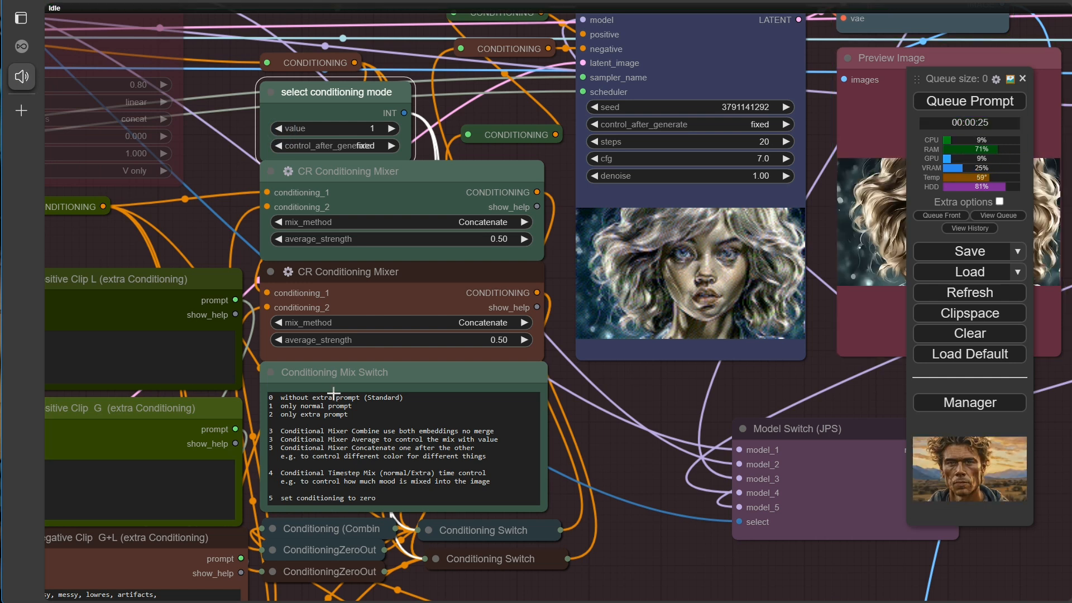
Step: Examine the generated portrait in the sampler's Preview Image node and in the Finish Output Settings preview
drag(203, 230, 277, 178)
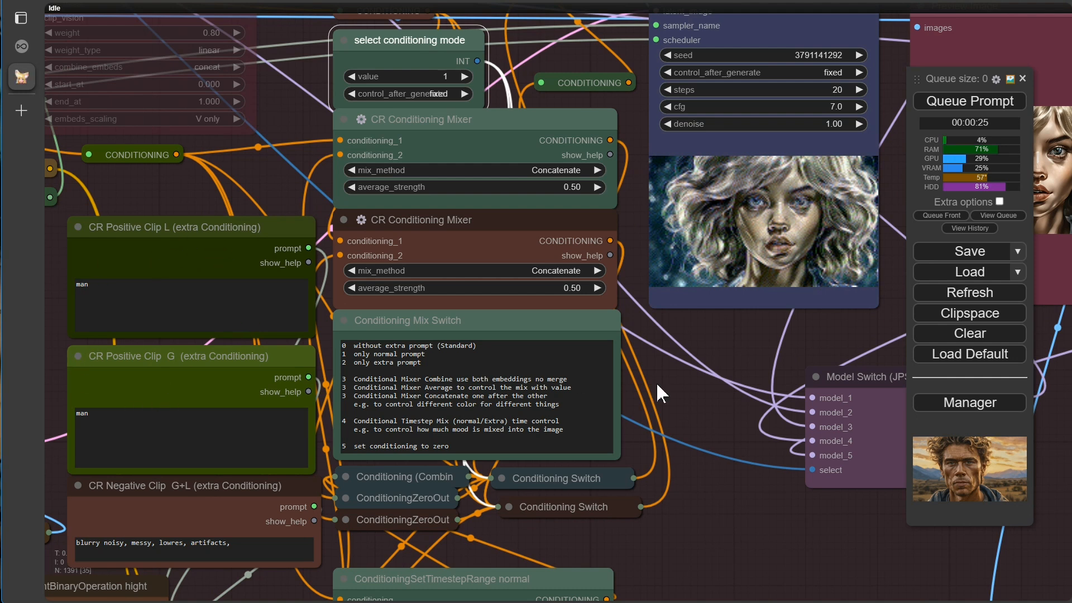
drag(748, 418, 633, 474)
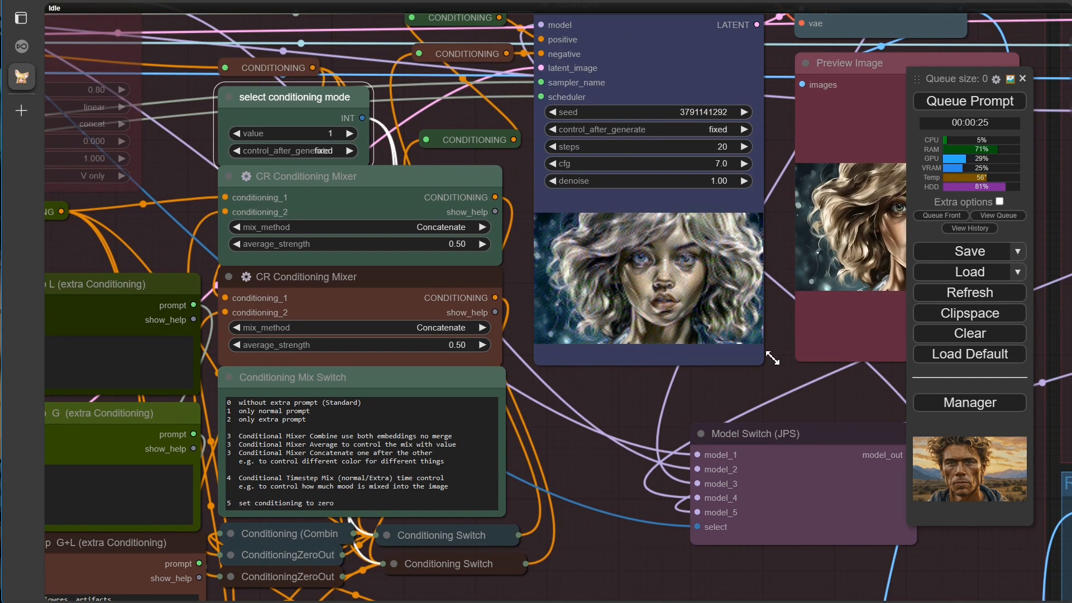
drag(831, 388, 722, 402)
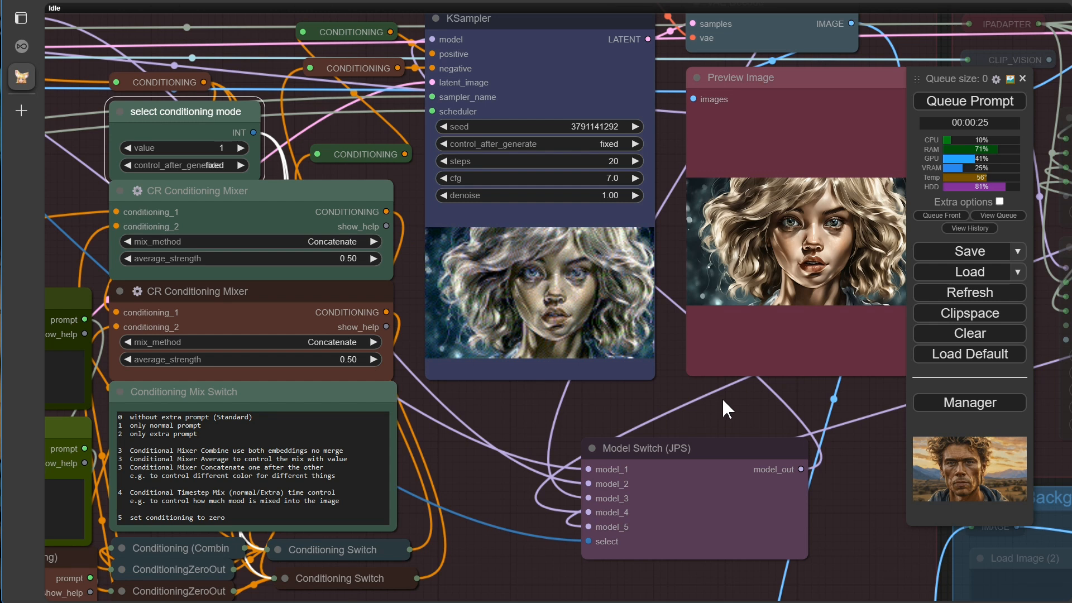
key(9)
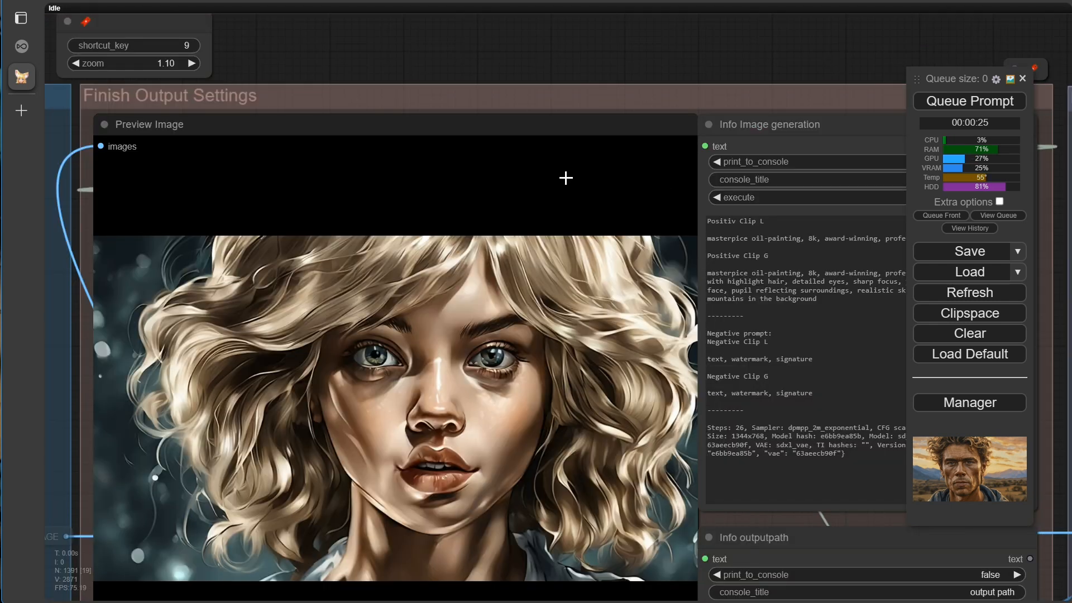
drag(538, 72, 509, 2)
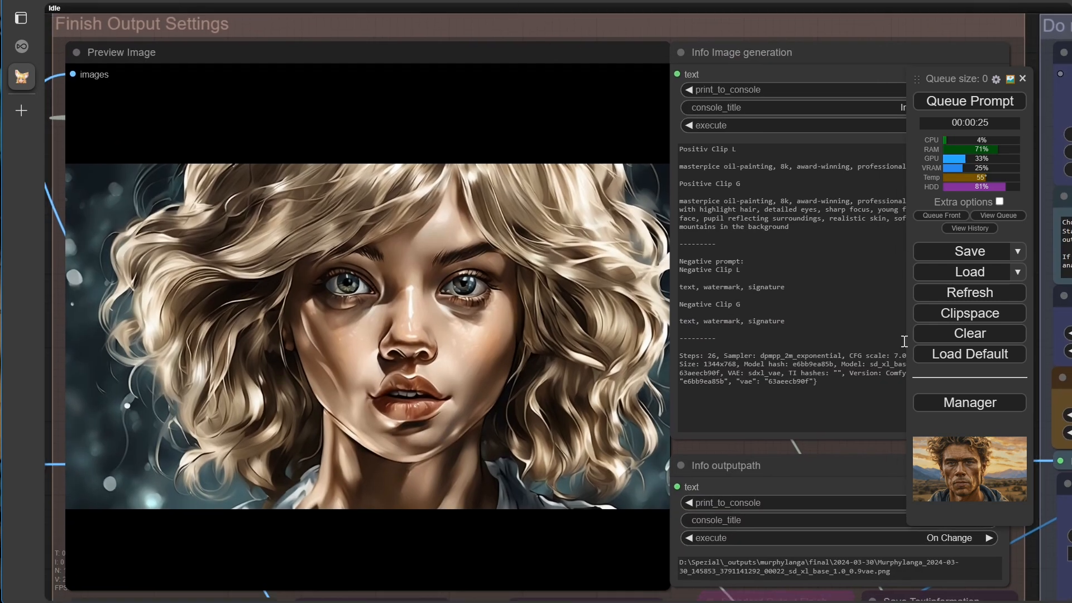
click(530, 90)
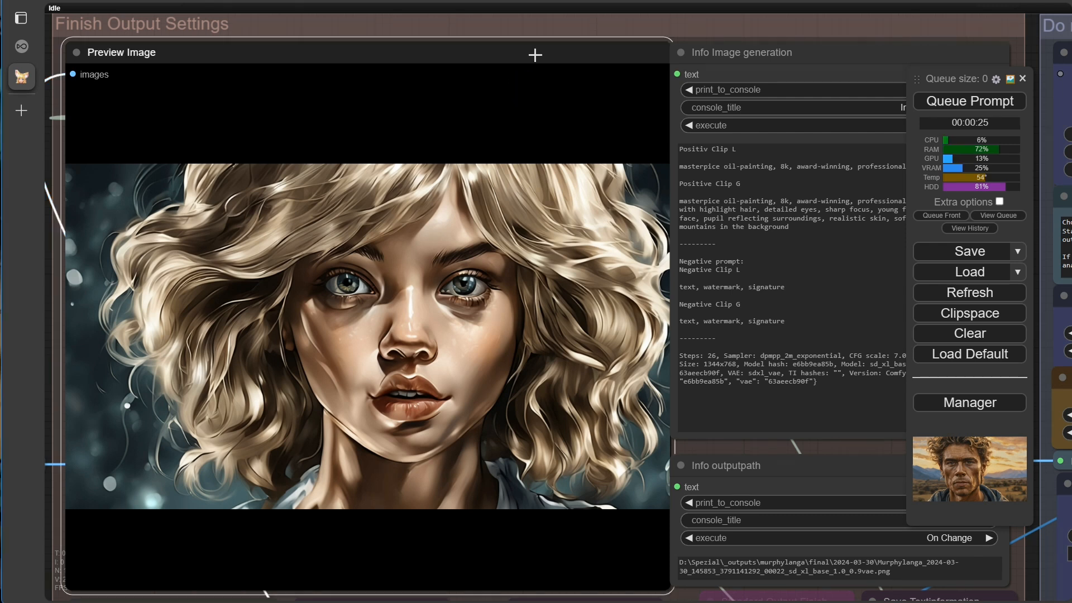
click(541, 25)
Step: Set the value of the Size from WF / Image (1) / new (2) node to 2 in the IP Atapter change group
key(1)
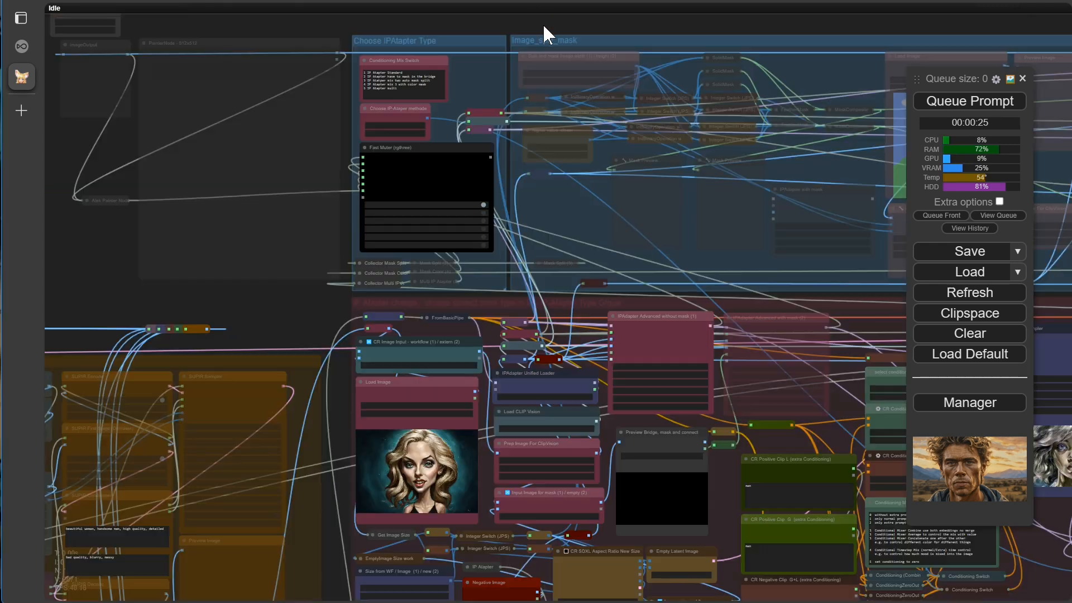
scroll(294, 304, up, 8)
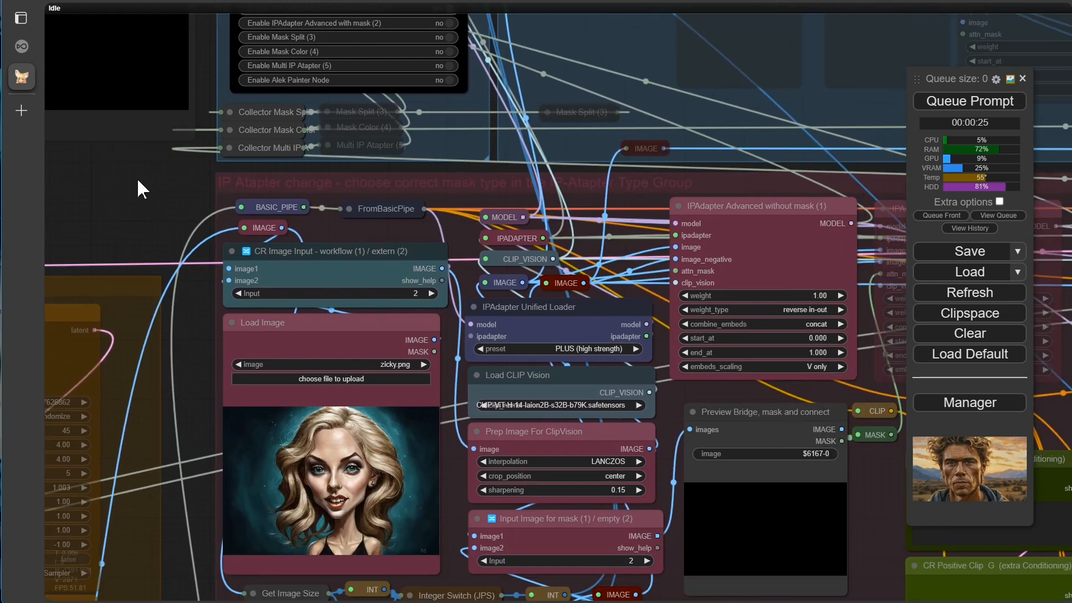
drag(138, 180, 115, 74)
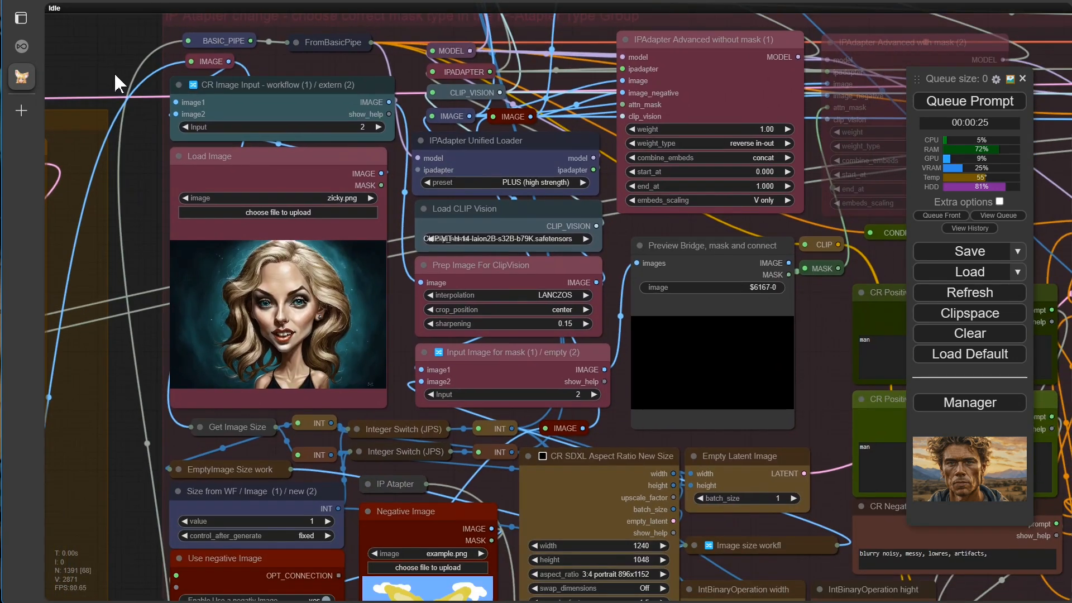
scroll(245, 444, up, 8)
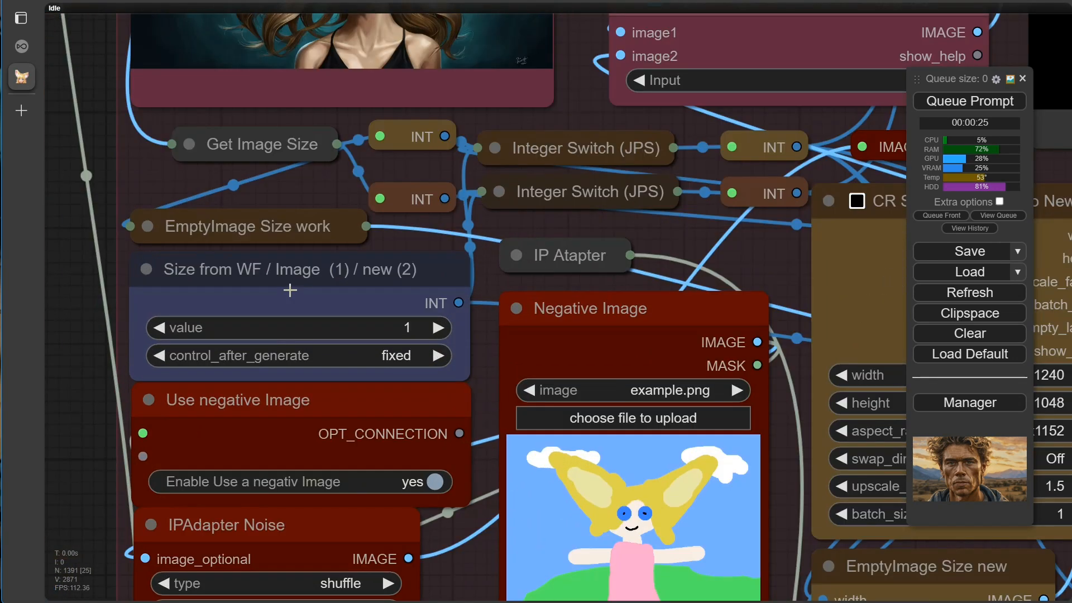
click(439, 328)
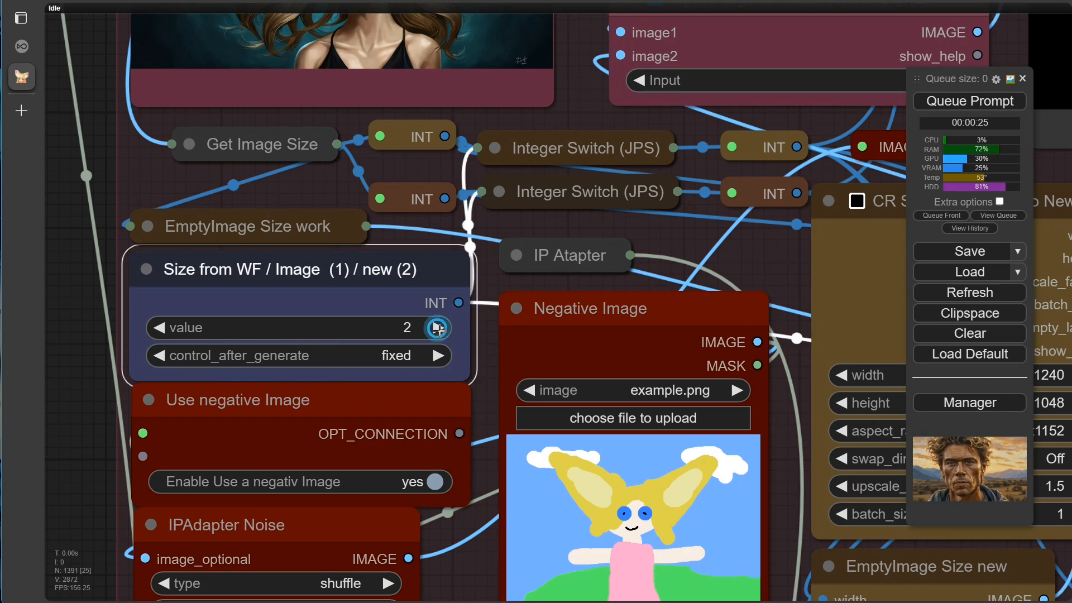
Step: Queue the prompt using the 3:4 portrait 896x1152 size of the CR SDXL Aspect Ratio New Size node
drag(687, 263, 247, 237)
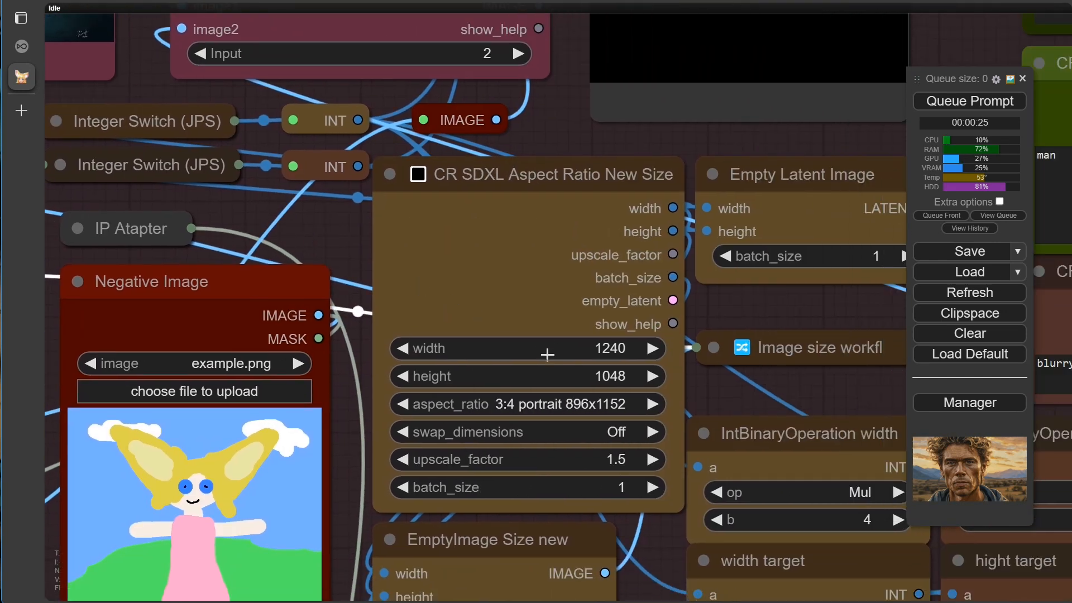
scroll(485, 302, down, 10)
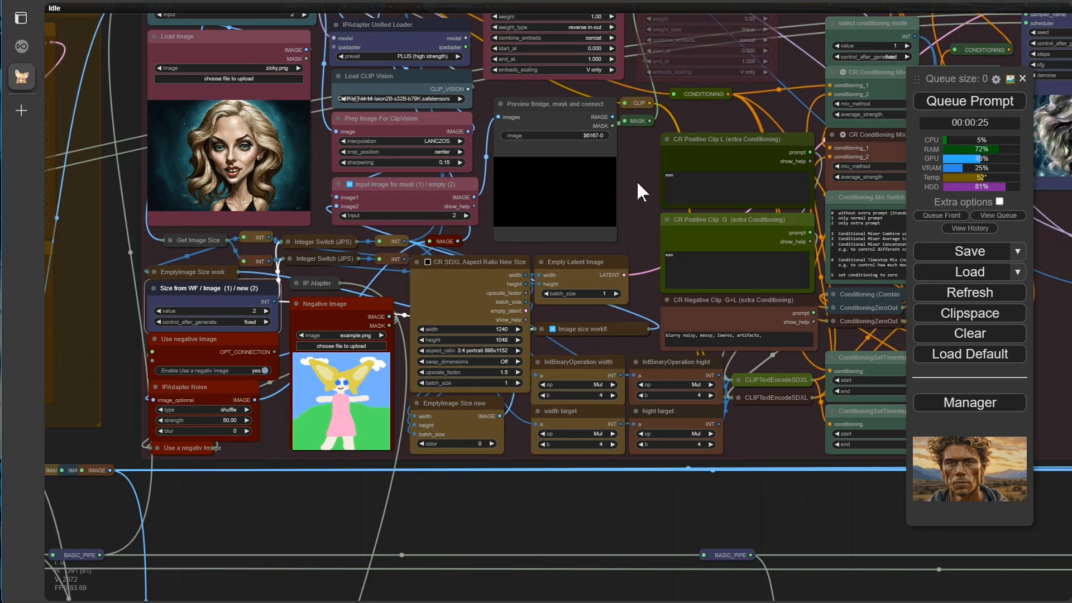
drag(636, 180, 483, 212)
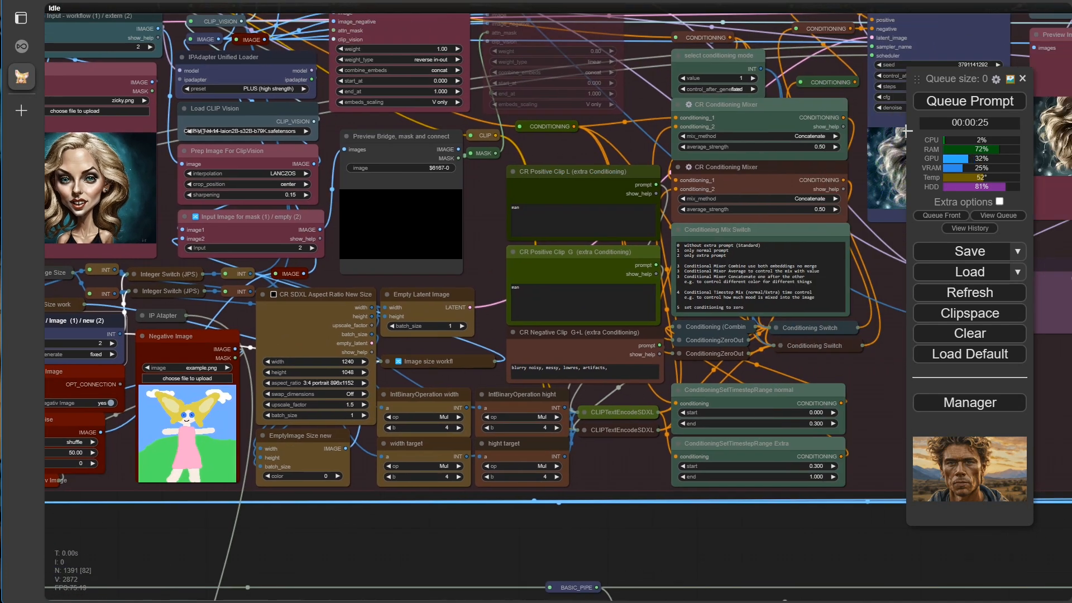
click(938, 103)
Step: Examine the new portrait-format image in the KSampler and Preview Image nodes and enlarged in the Finish Output Settings group
drag(870, 389, 475, 414)
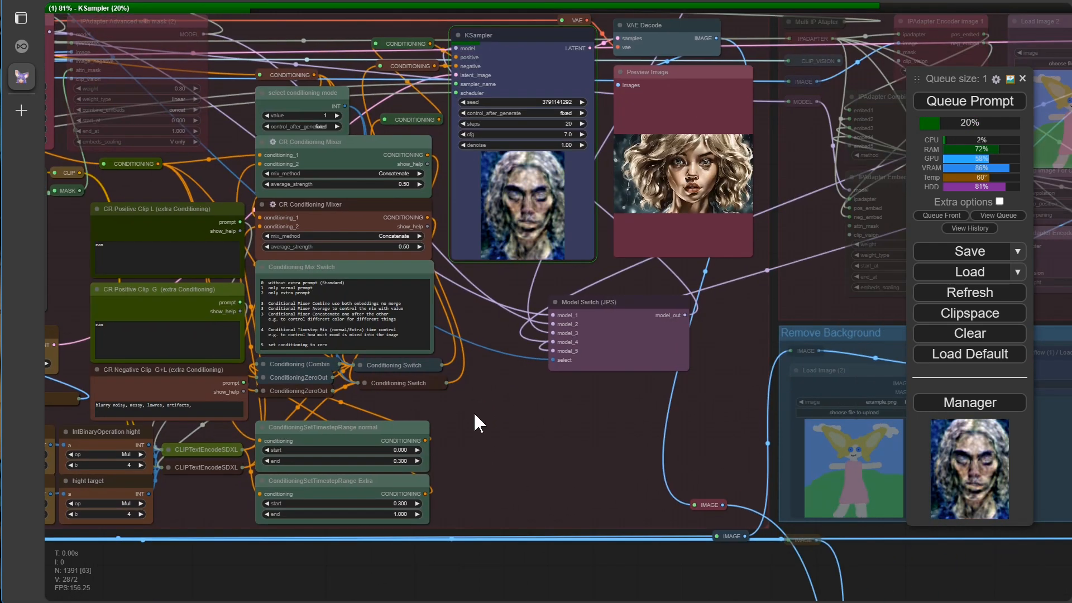
scroll(521, 301, up, 5)
drag(504, 266, 284, 444)
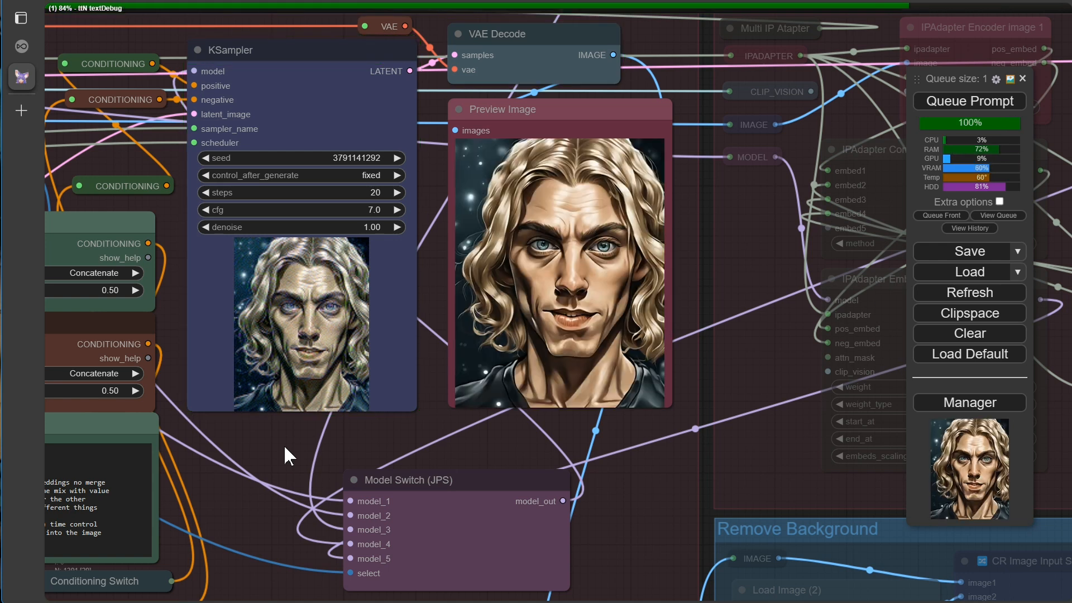
key(9)
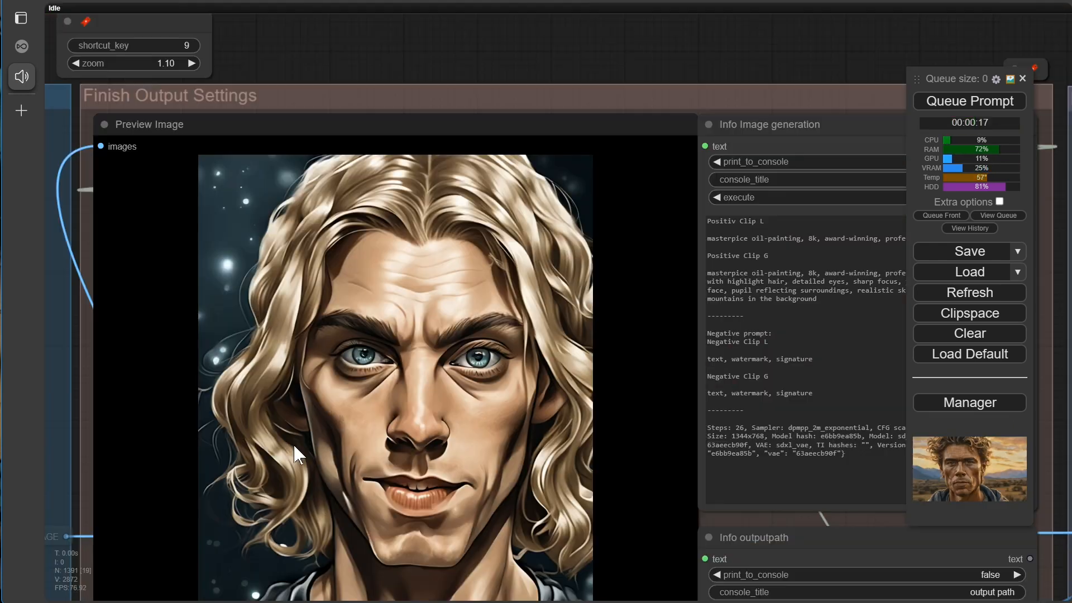
scroll(480, 337, up, 2)
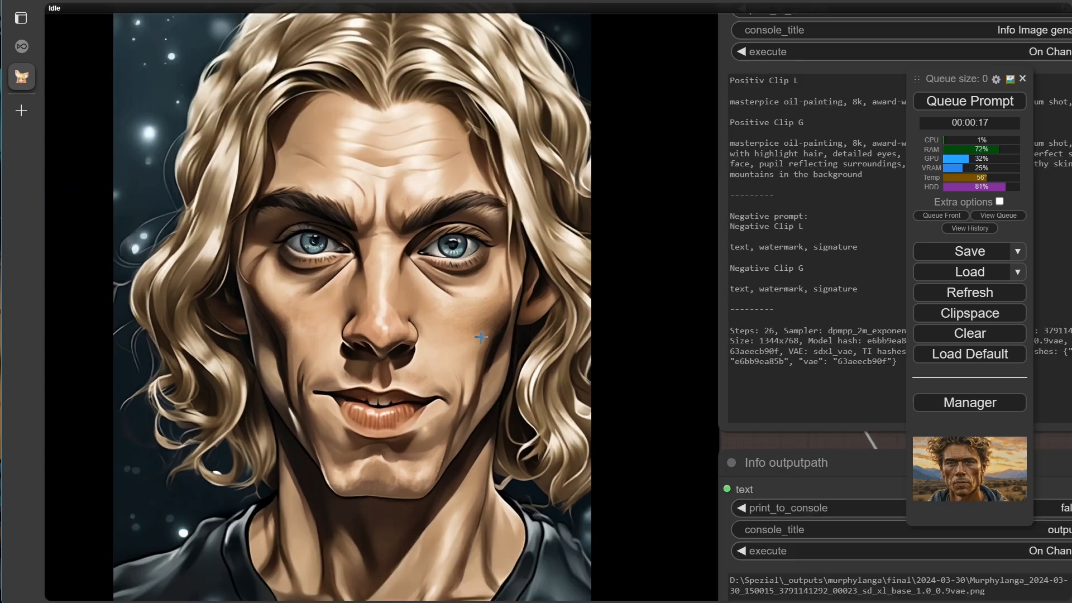
click(518, 269)
Step: Select the STANDARD (medium strength) preset in the IPAdapter Unified Loader
key(1)
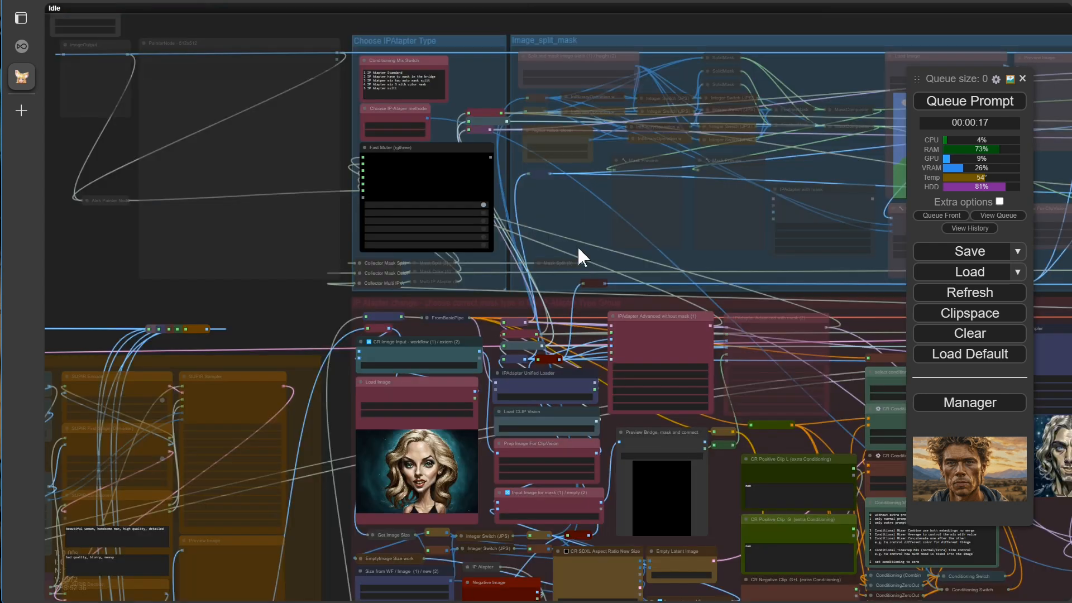
scroll(578, 256, down, 4)
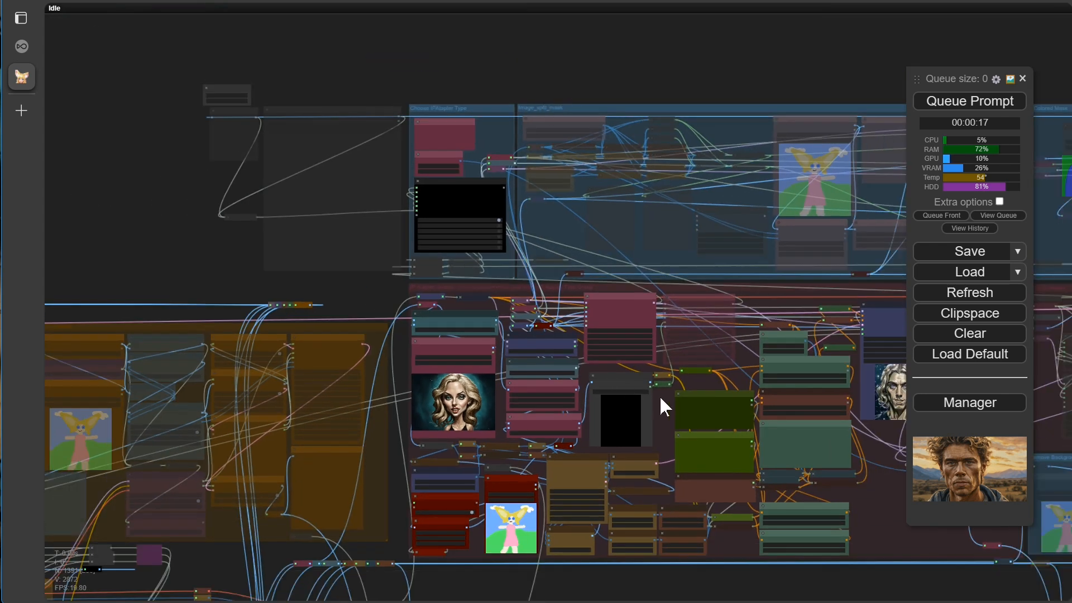
scroll(687, 385, up, 3)
scroll(503, 363, up, 12)
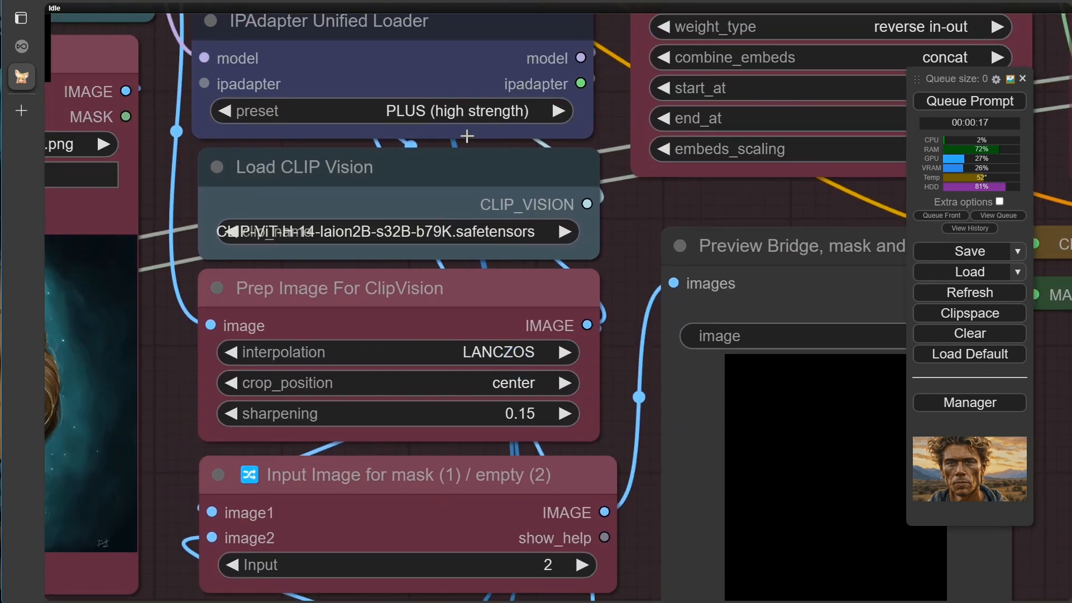
click(441, 110)
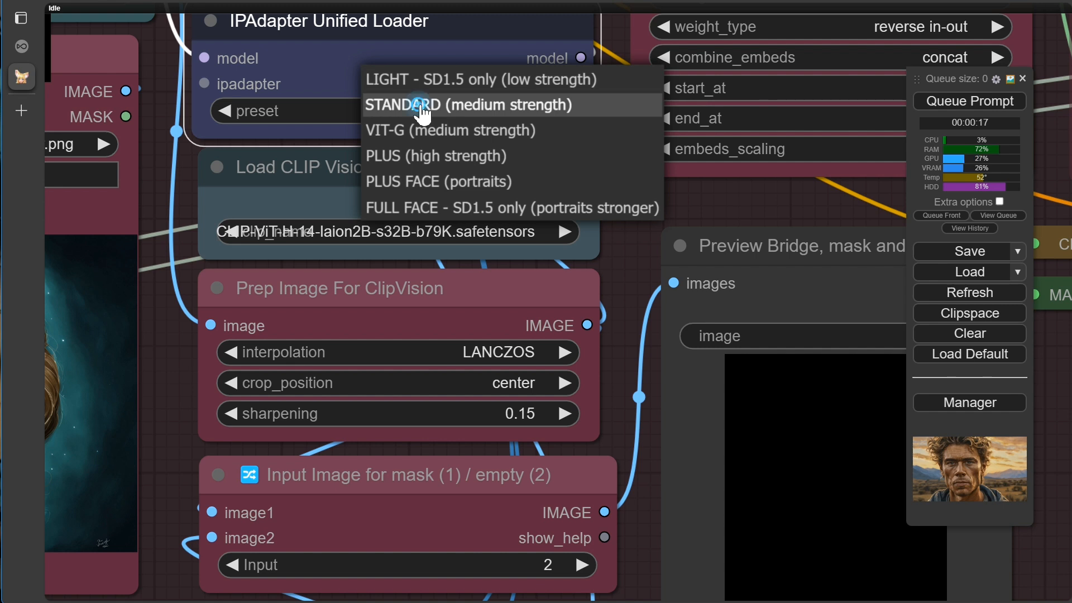
click(422, 109)
Step: Queue the prompt to generate the image with the STANDARD (medium strength) preset
scroll(624, 207, down, 9)
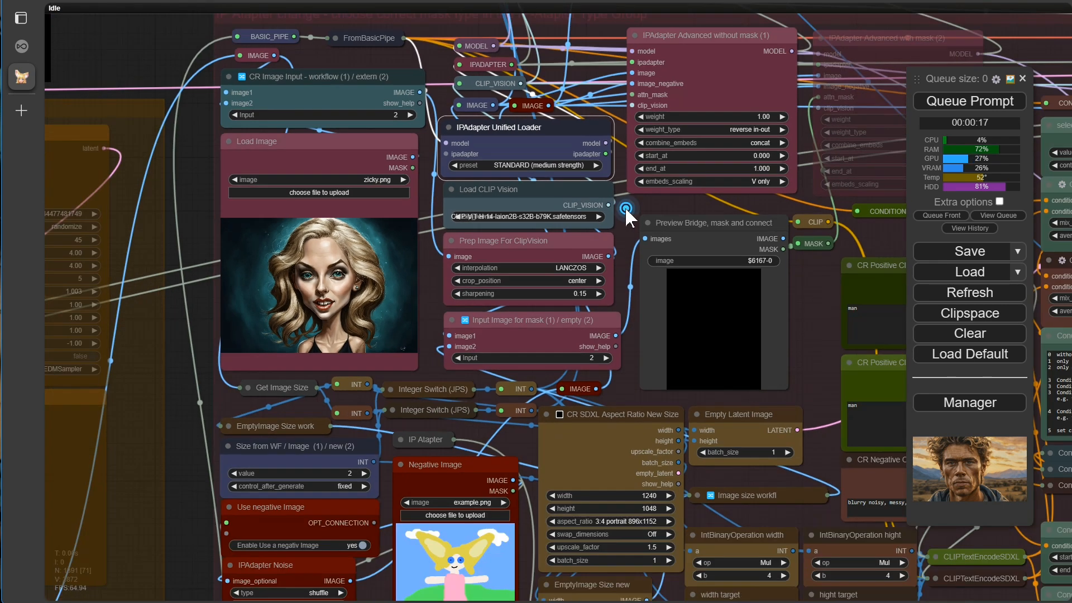
scroll(625, 206, right, 5)
click(945, 104)
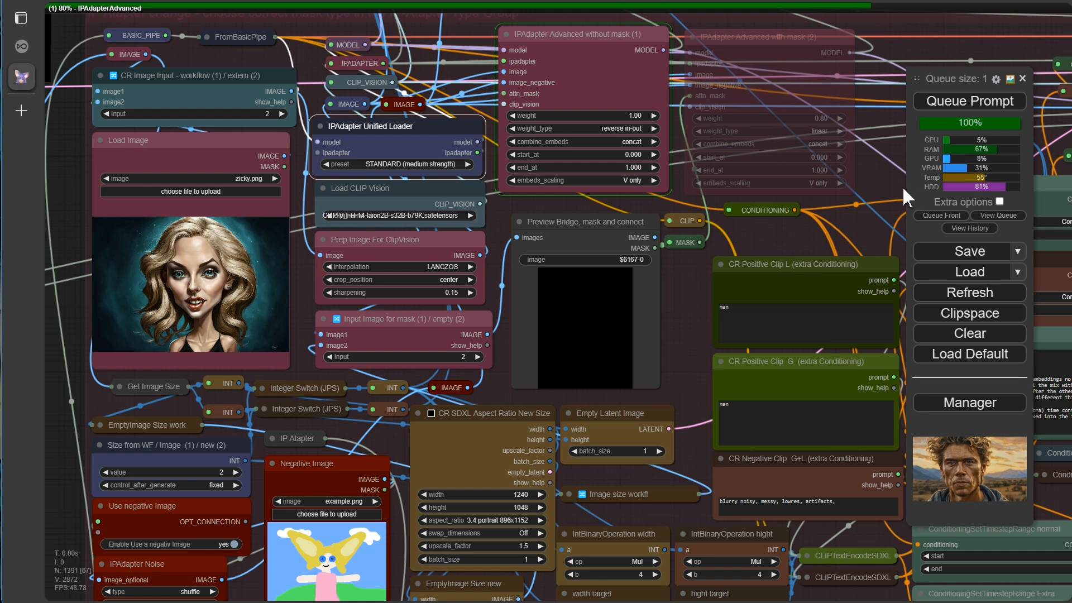
Step: Compare the image generated with the STANDARD preset to the previous result in the KSampler and Preview Image nodes
scroll(899, 202, down, 2)
drag(866, 220, 563, 218)
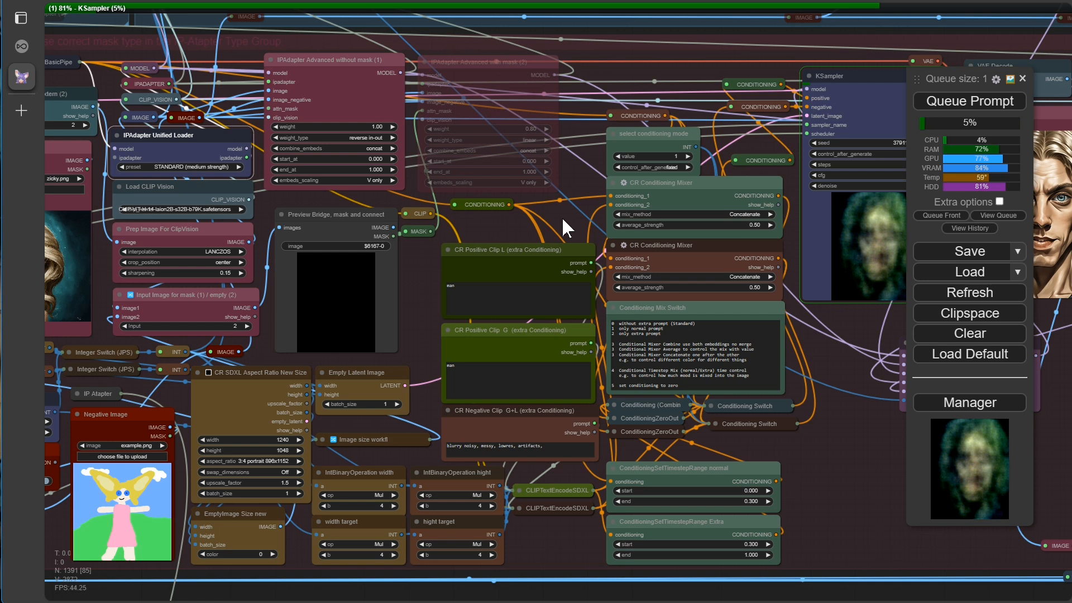
drag(849, 431, 447, 420)
scroll(664, 351, up, 5)
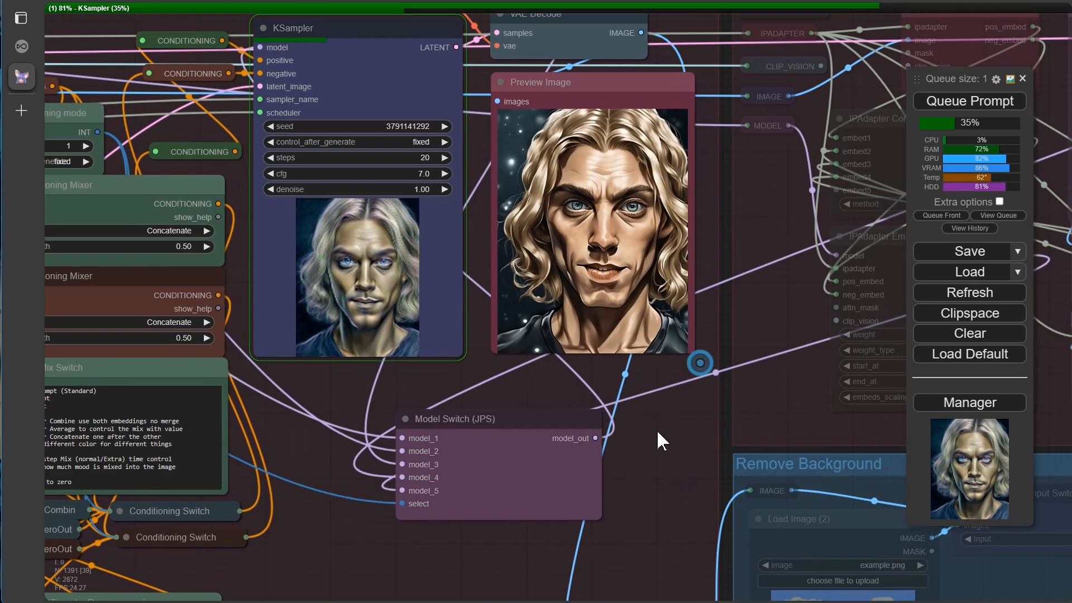
drag(658, 435, 654, 485)
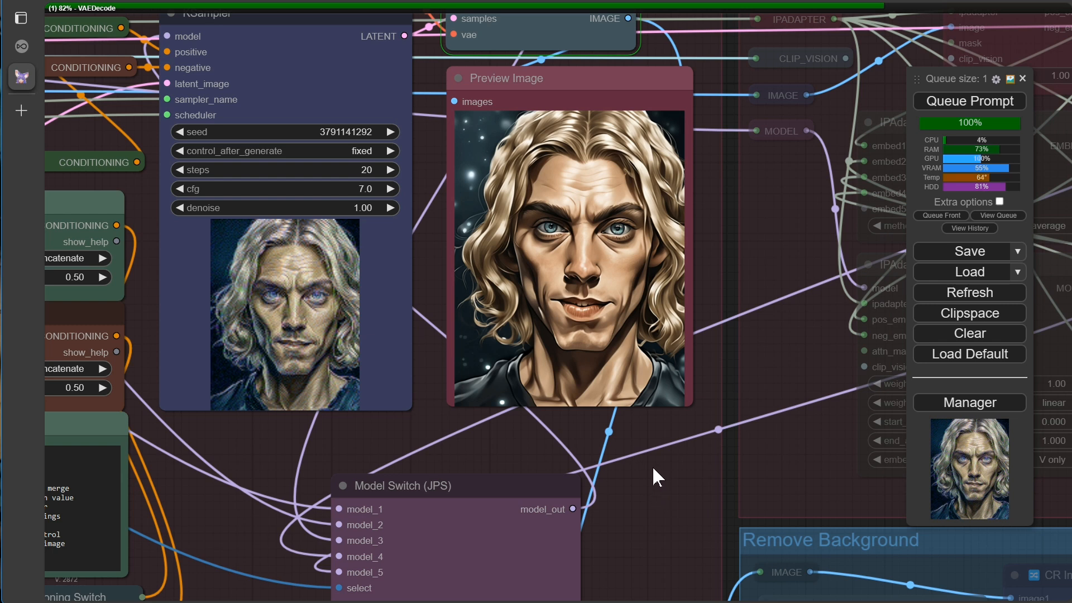
scroll(622, 342, up, 2)
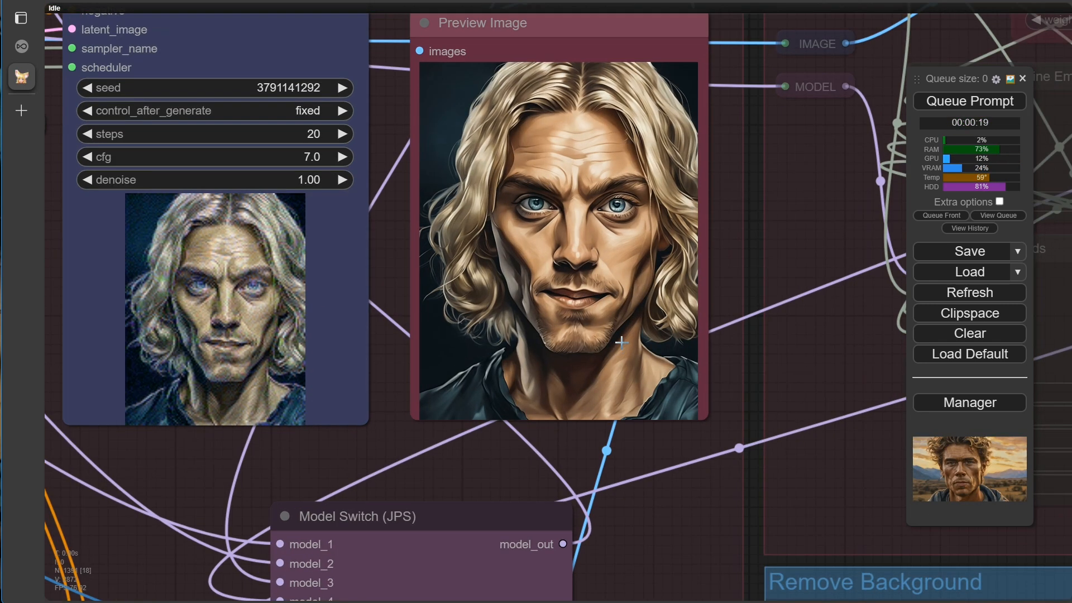
Step: Inspect the facial details of the STANDARD-preset portrait up close in the Preview Image node
scroll(622, 342, up, 5)
scroll(610, 331, down, 4)
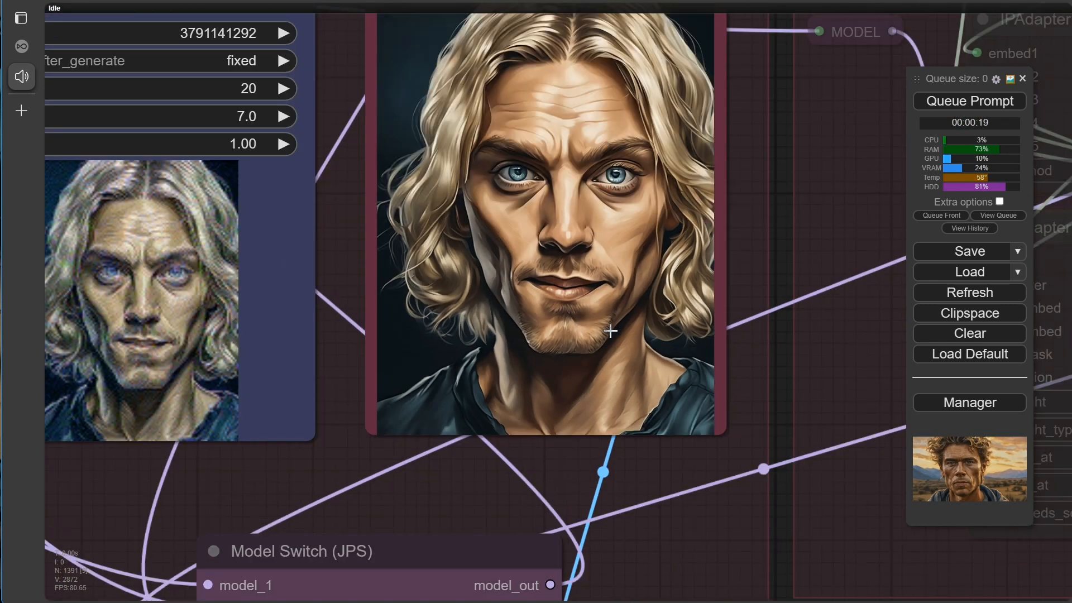
drag(777, 215, 801, 287)
scroll(757, 339, up, 5)
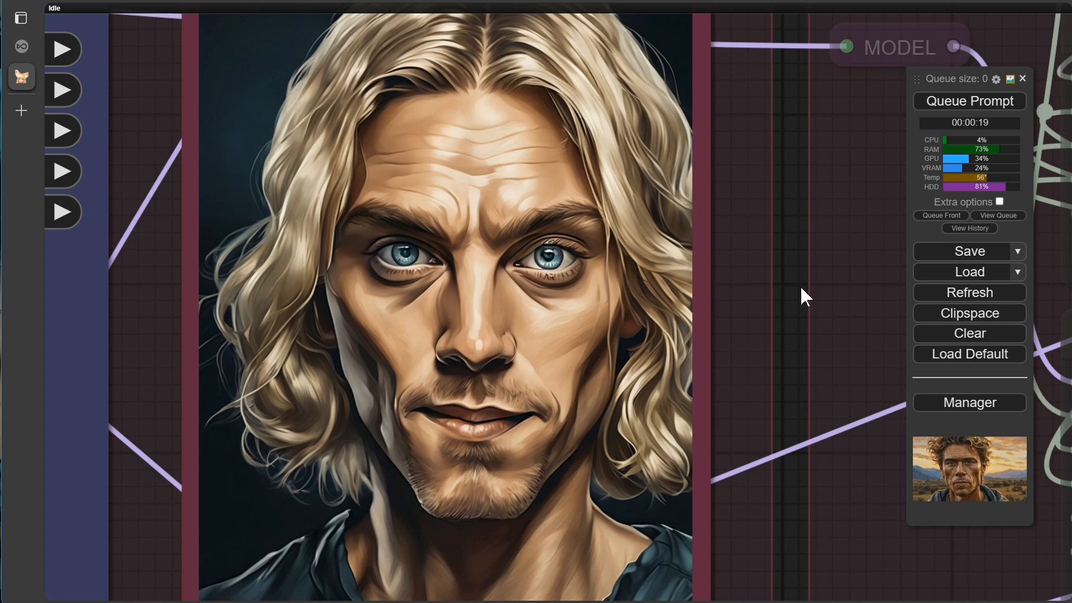
scroll(800, 286, down, 4)
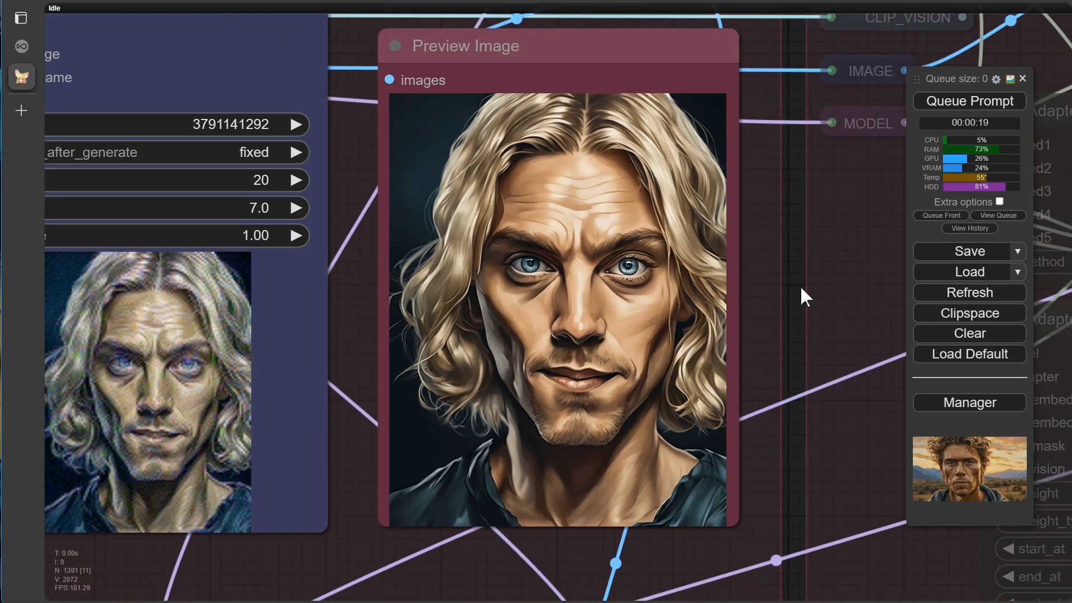
scroll(809, 277, down, 5)
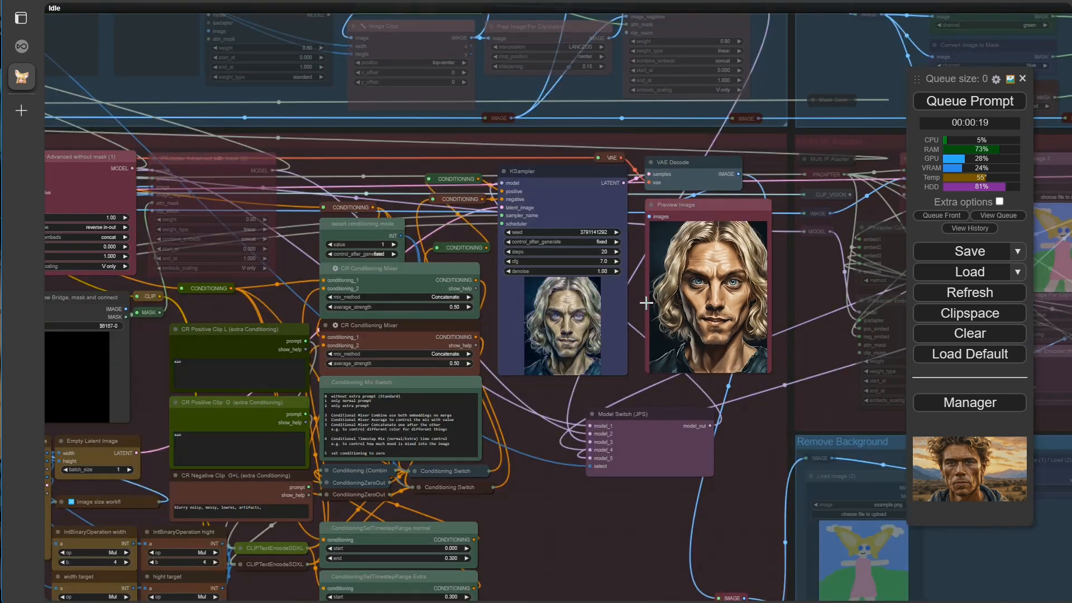
Step: Set combine_embeds to norm average and weight to 0.50 in the IPAdapter Advanced without mask (1) node
scroll(231, 296, up, 6)
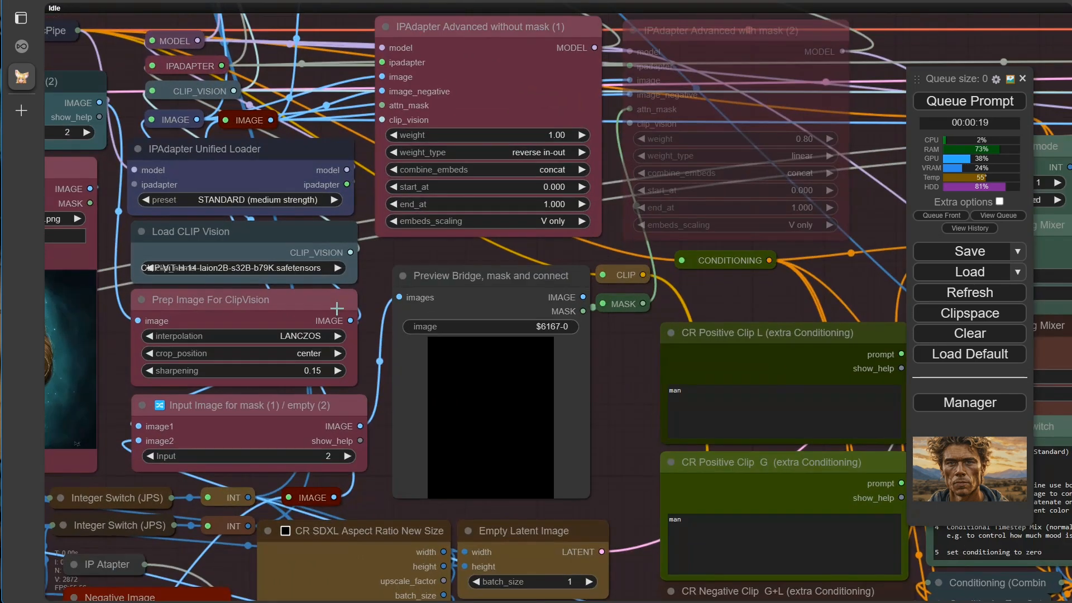
scroll(367, 289, up, 5)
drag(450, 237, 260, 399)
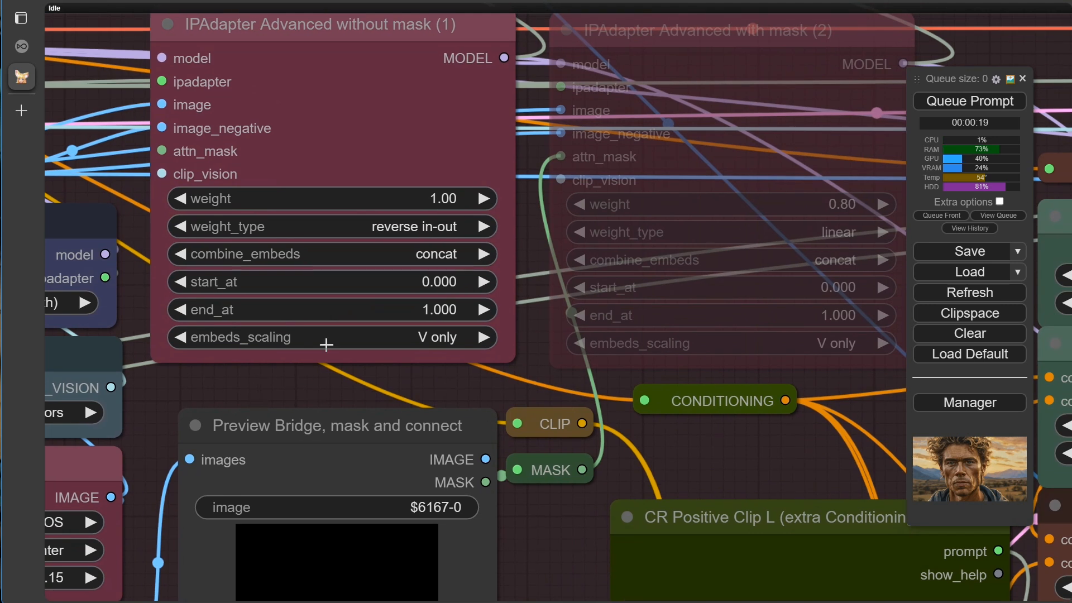
click(447, 266)
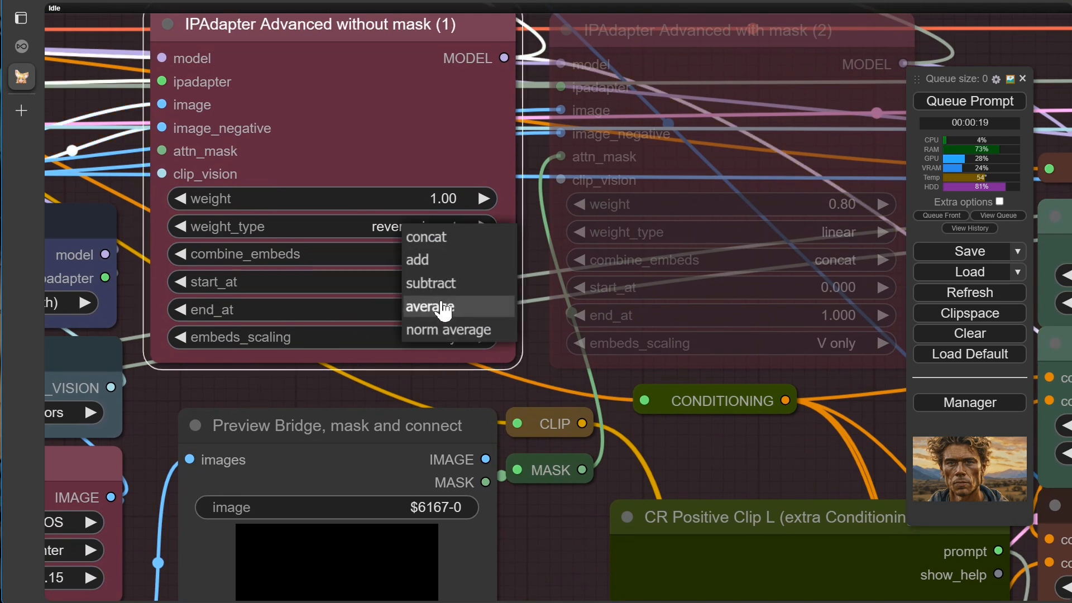
click(429, 335)
click(476, 200)
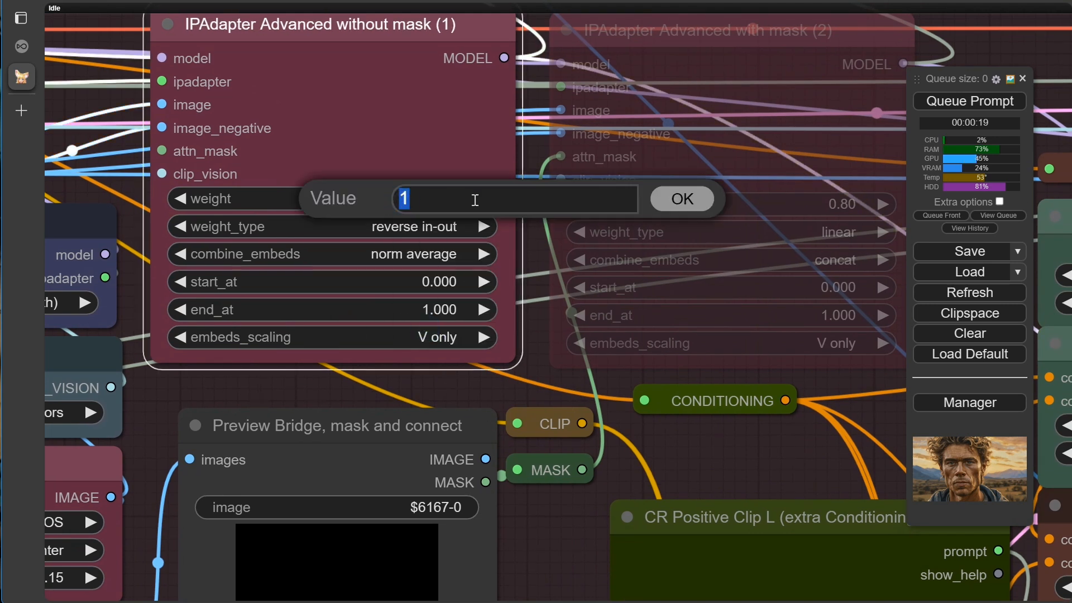
key(Return)
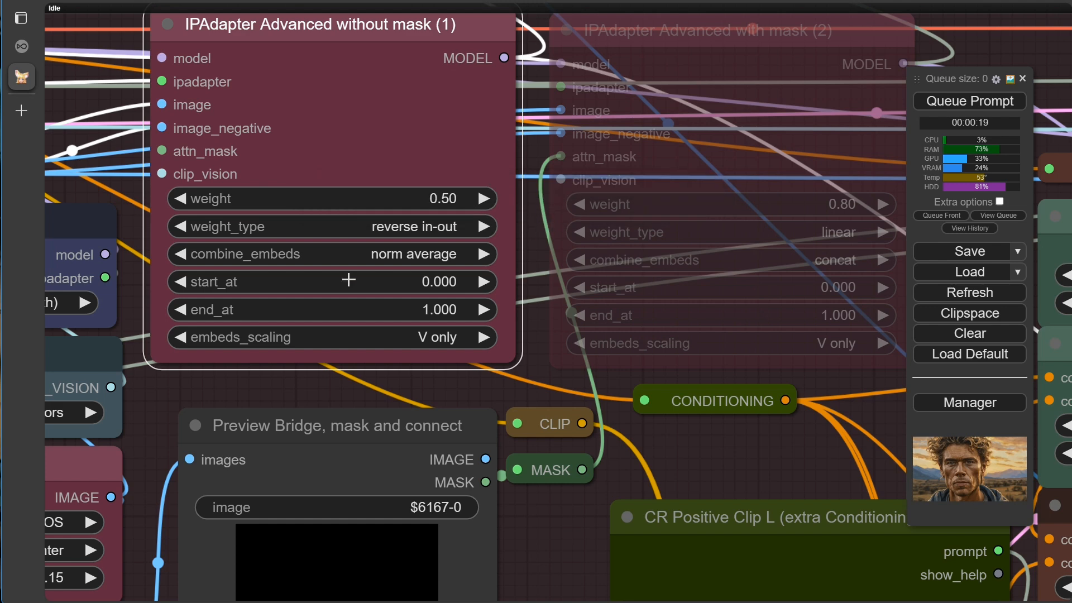
Step: Queue the prompt with the 0.50 weight and norm average, and inspect the result in the KSampler and Preview Image nodes
click(969, 101)
scroll(768, 399, down, 10)
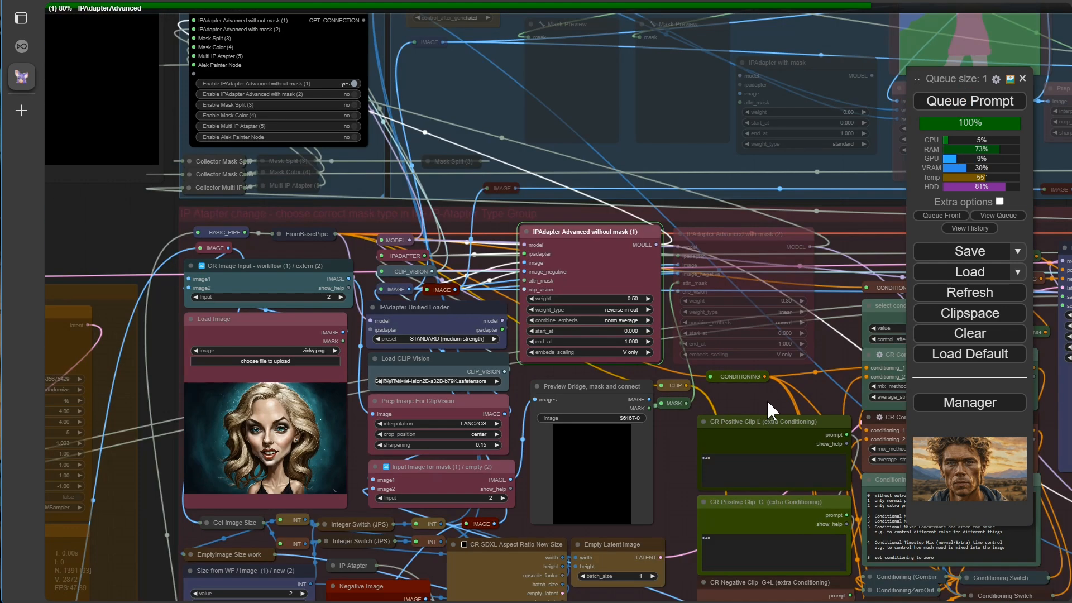
scroll(413, 277, up, 5)
scroll(502, 301, down, 4)
drag(777, 377, 649, 386)
scroll(628, 350, up, 4)
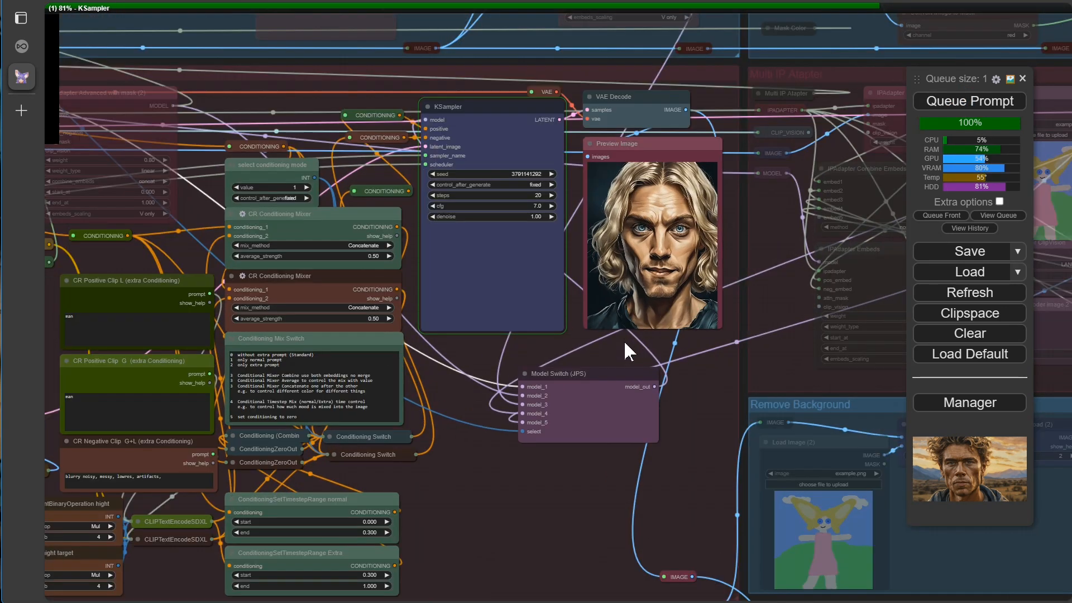
drag(618, 336, 529, 443)
scroll(545, 454, up, 5)
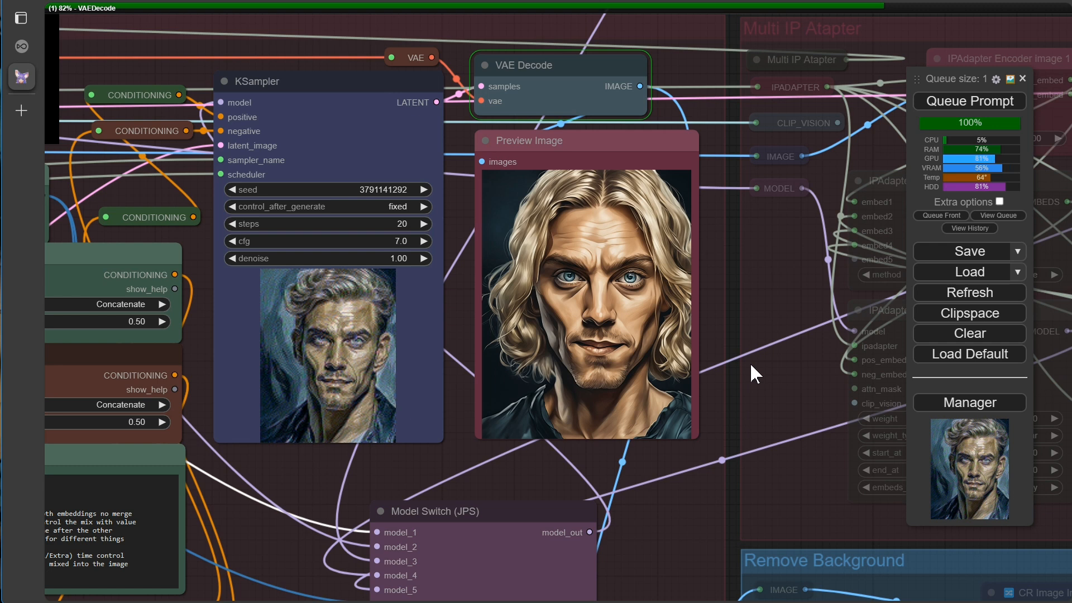
scroll(750, 363, up, 3)
drag(770, 274, 747, 327)
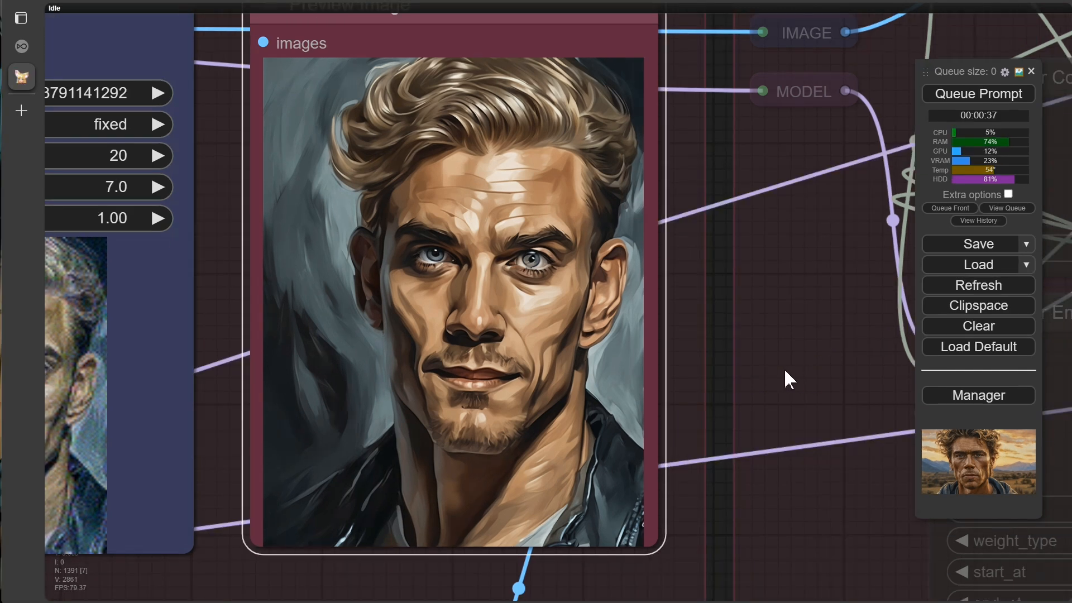
Step: Disable the negative image in the Use negative Image node
scroll(784, 370, down, 6)
drag(457, 515, 925, 295)
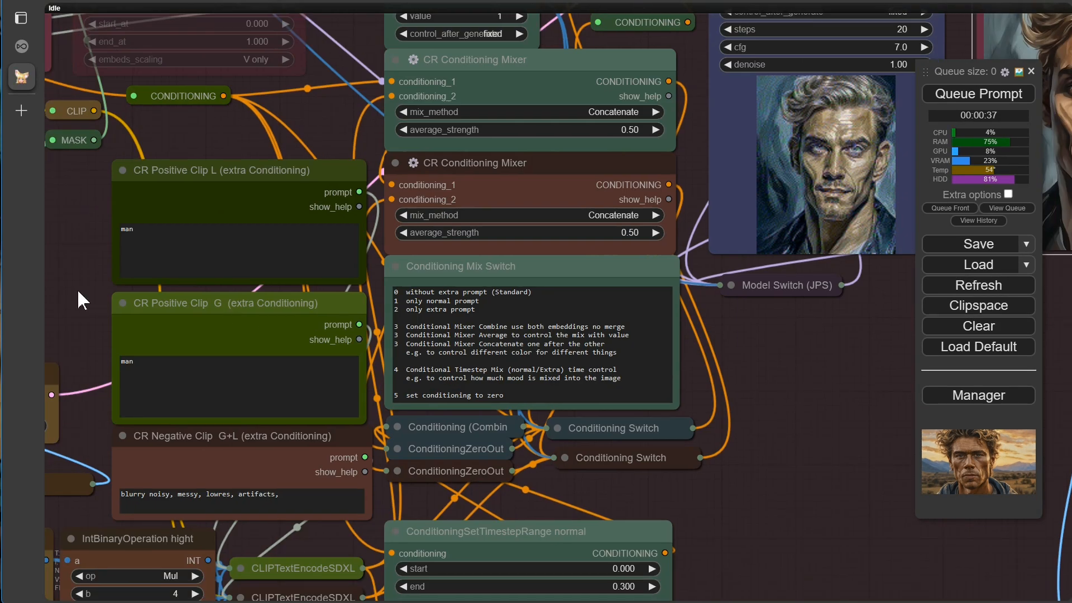
drag(77, 289, 738, 45)
drag(283, 507, 513, 576)
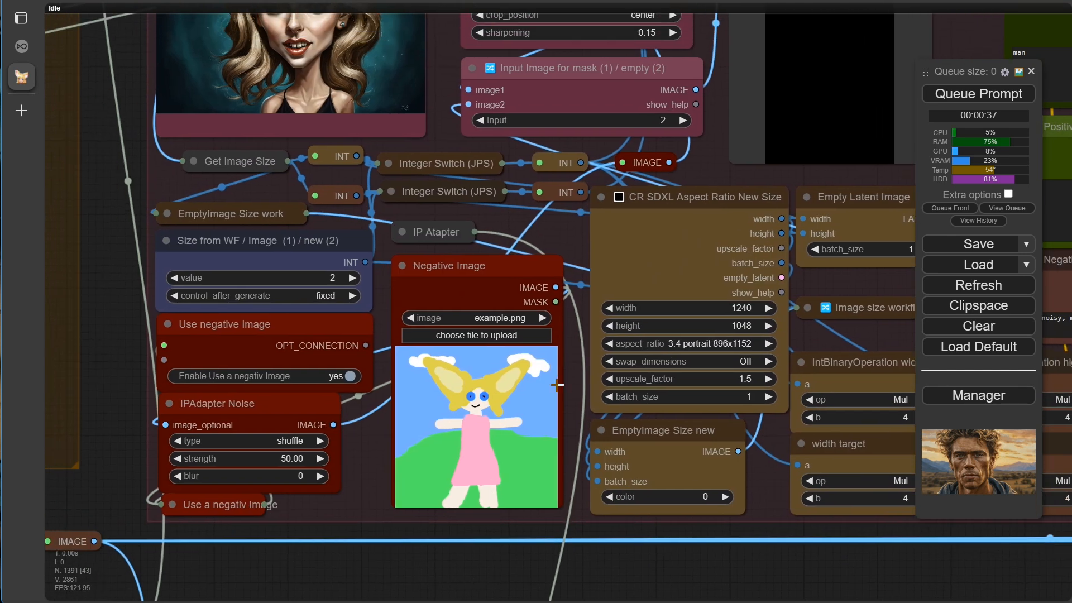
click(350, 377)
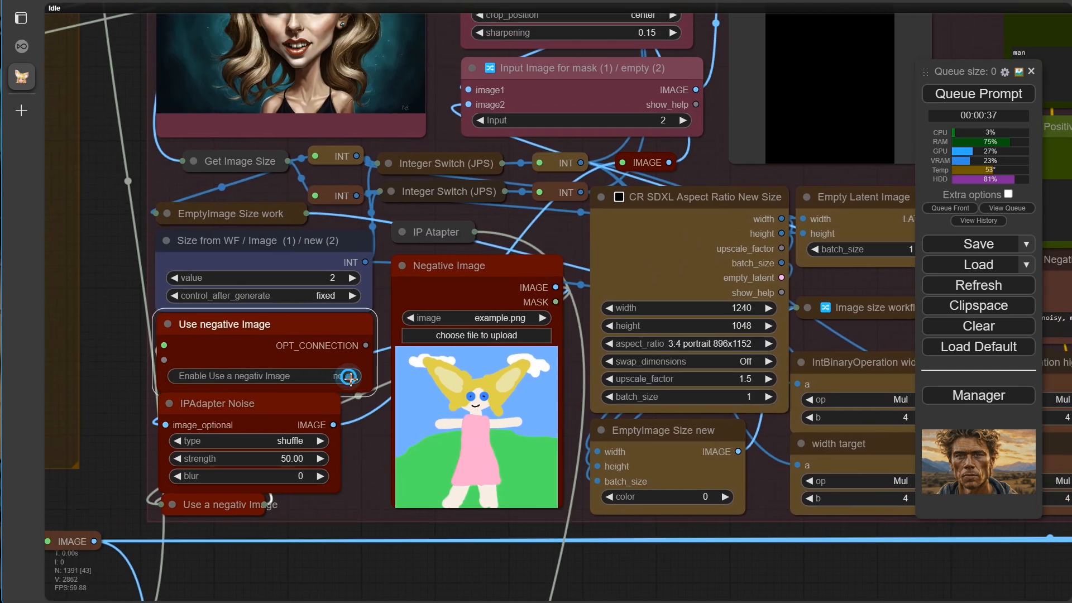
Step: Queue the prompt without the negative image and inspect the new portrait in the Preview Image node
click(985, 95)
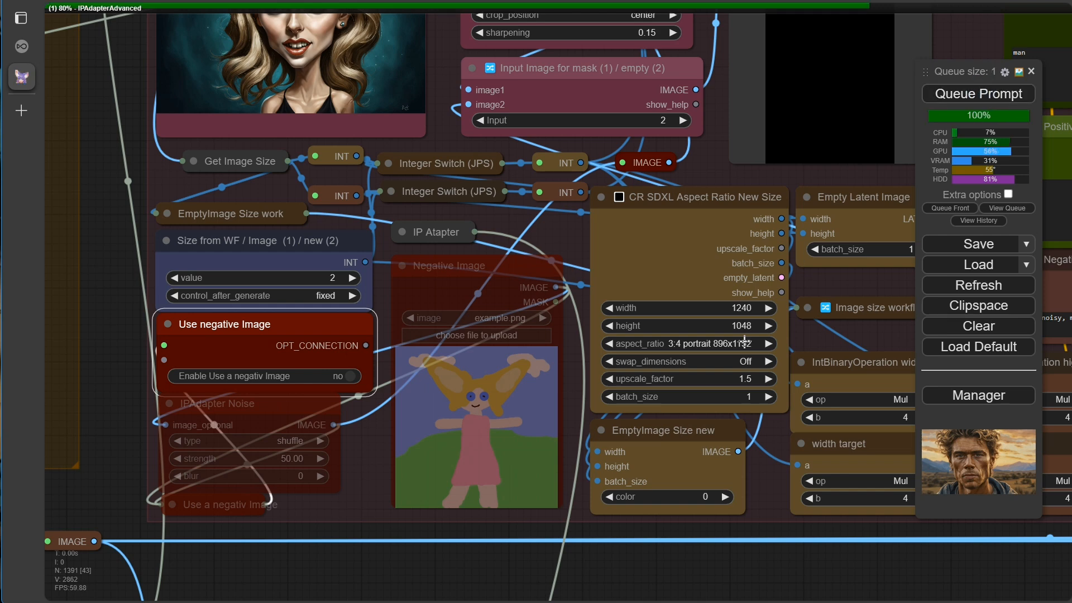
scroll(813, 496, down, 5)
drag(846, 515, 154, 564)
drag(820, 271, 650, 601)
scroll(353, 476, up, 1)
scroll(353, 476, up, 8)
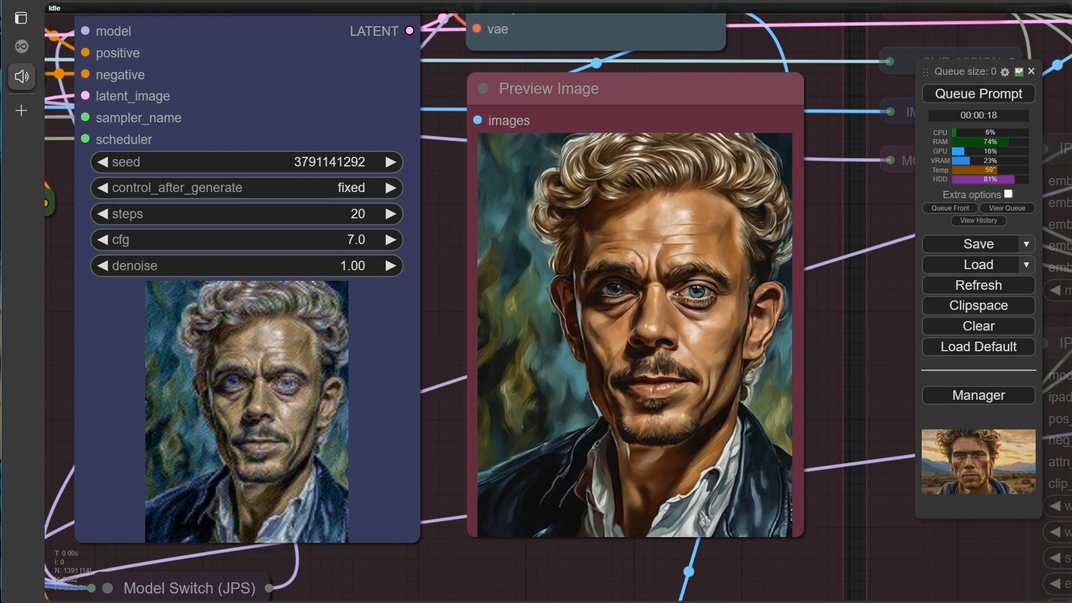
Step: Enable Mask Split (3) in the Fast Muter and set the IP-Adapter method value to 3
scroll(425, 363, down, 10)
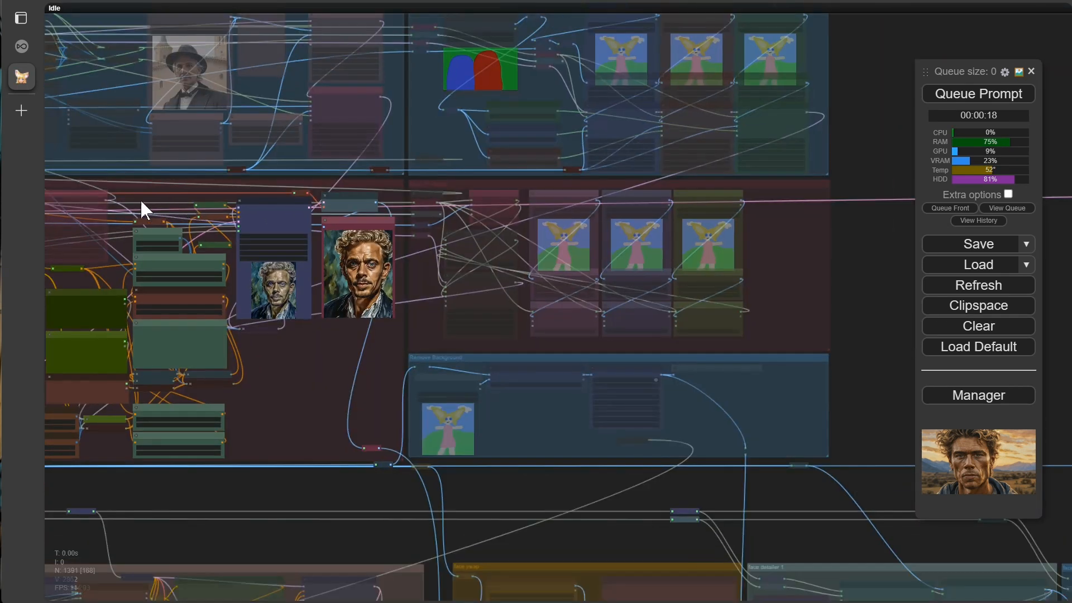
drag(142, 202, 565, 341)
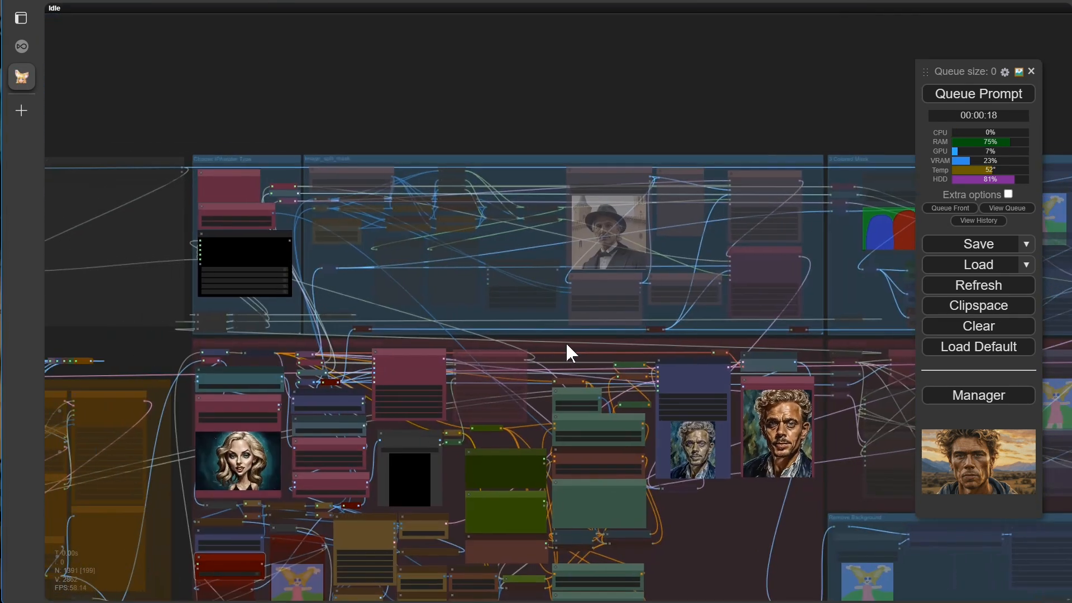
scroll(296, 262, up, 6)
scroll(324, 170, up, 7)
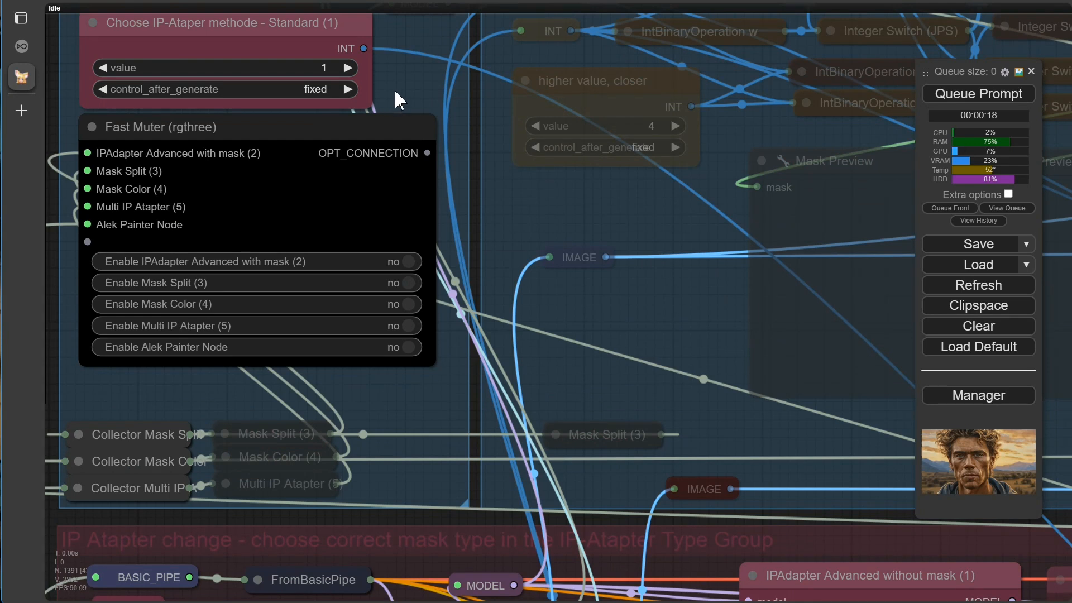
drag(391, 112, 444, 139)
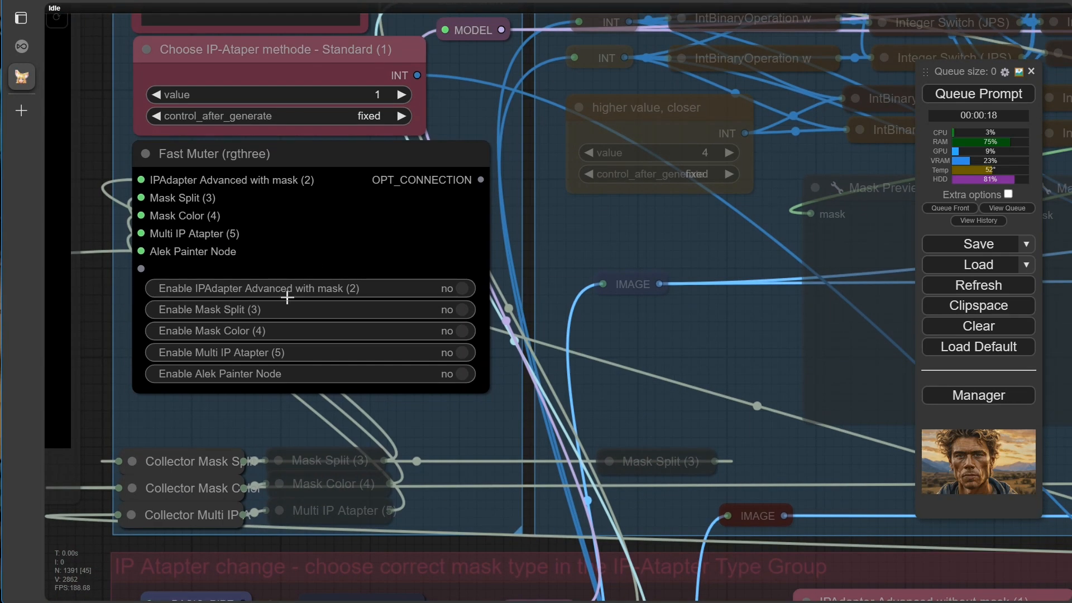
click(456, 309)
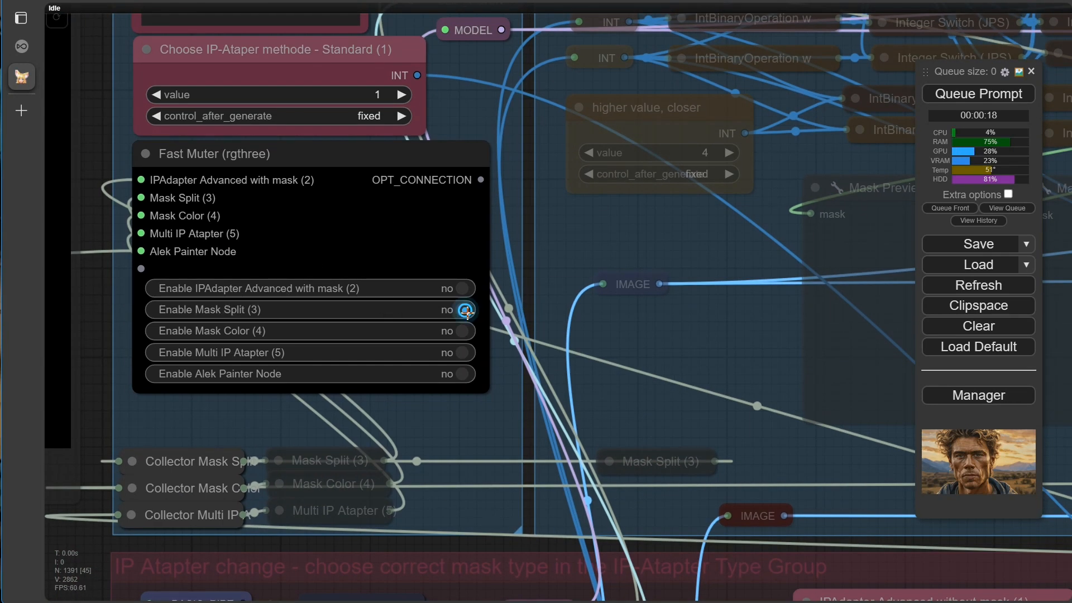
click(407, 96)
click(407, 97)
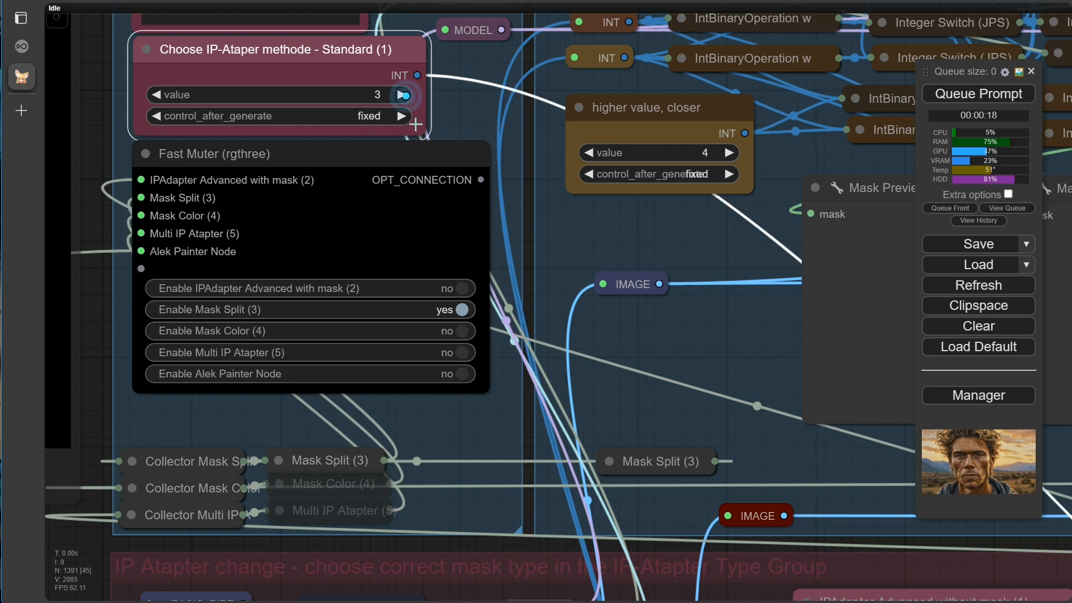
Step: Check the mask split group's Load Image node with ich_face.png and queue the prompt using the mask split method
scroll(642, 302, down, 5)
scroll(665, 316, down, 2)
drag(665, 316, 382, 81)
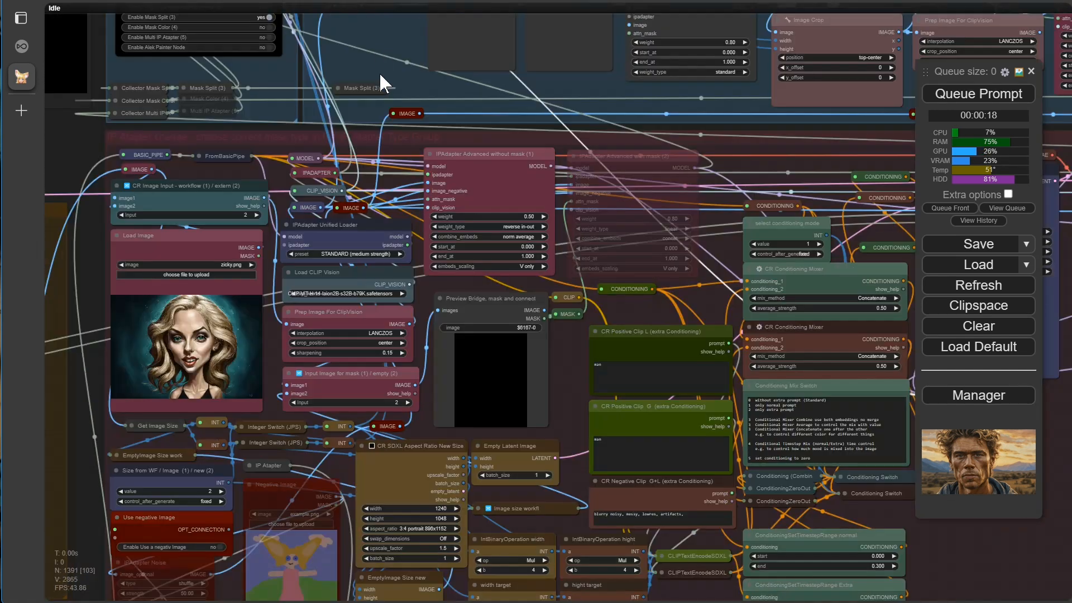
drag(336, 463, 417, 326)
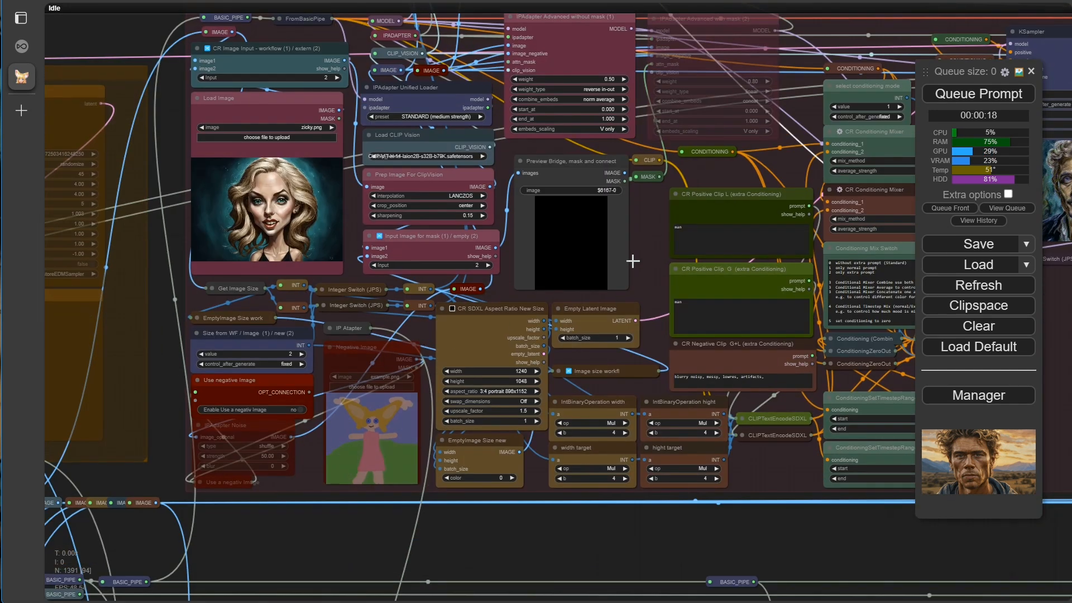
drag(641, 240, 222, 601)
scroll(523, 227, up, 7)
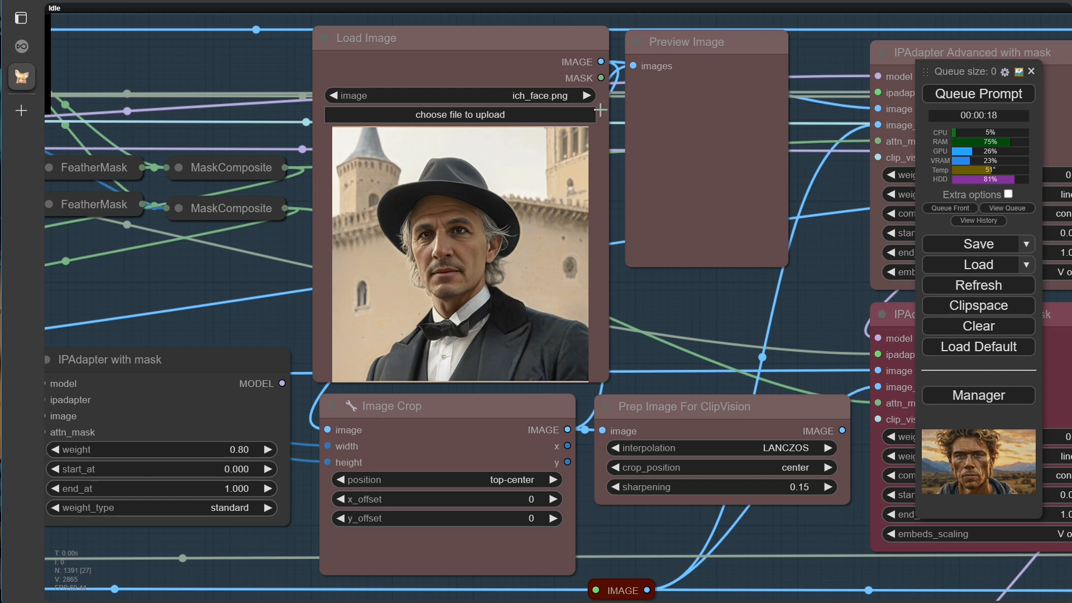
click(968, 90)
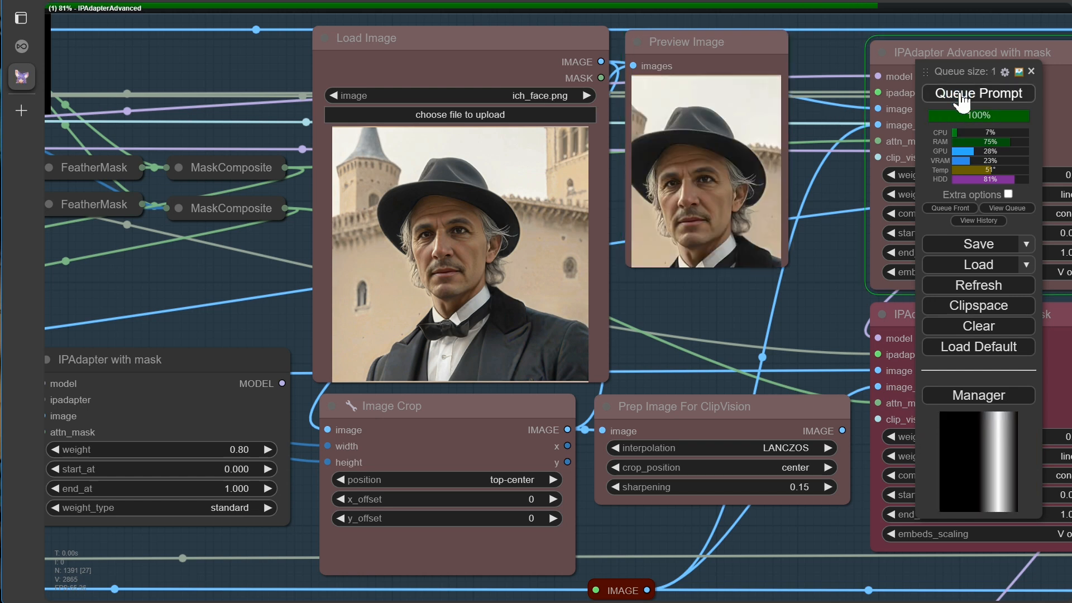
Step: Examine how the two faces blend in the mask split image in the KSampler and Preview Image nodes
scroll(698, 324, down, 7)
drag(720, 428, 426, 218)
scroll(547, 484, up, 4)
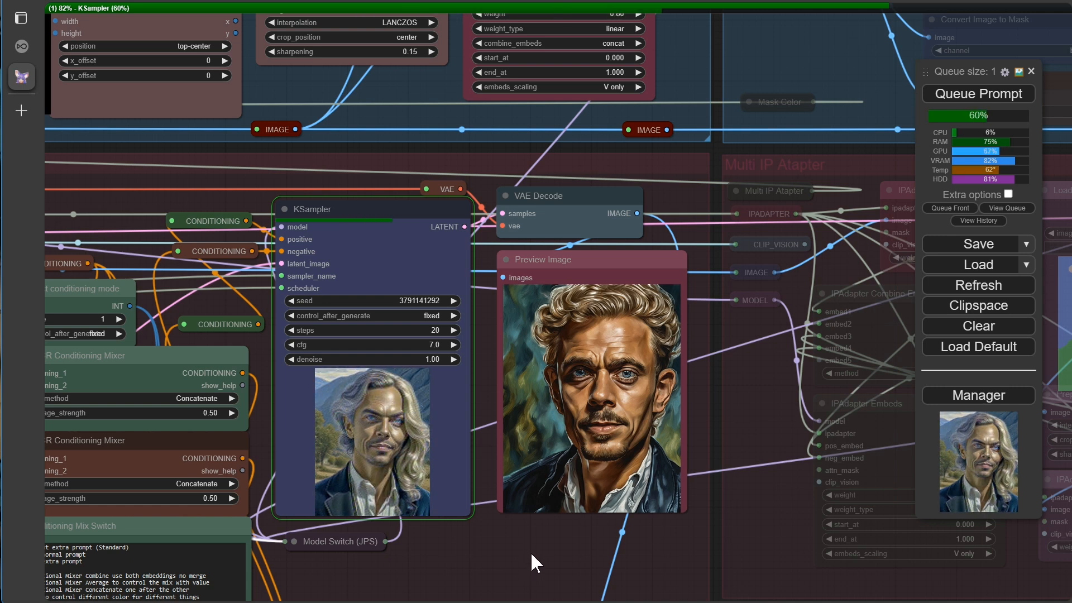
scroll(520, 553, up, 3)
drag(508, 553, 519, 583)
scroll(442, 561, up, 3)
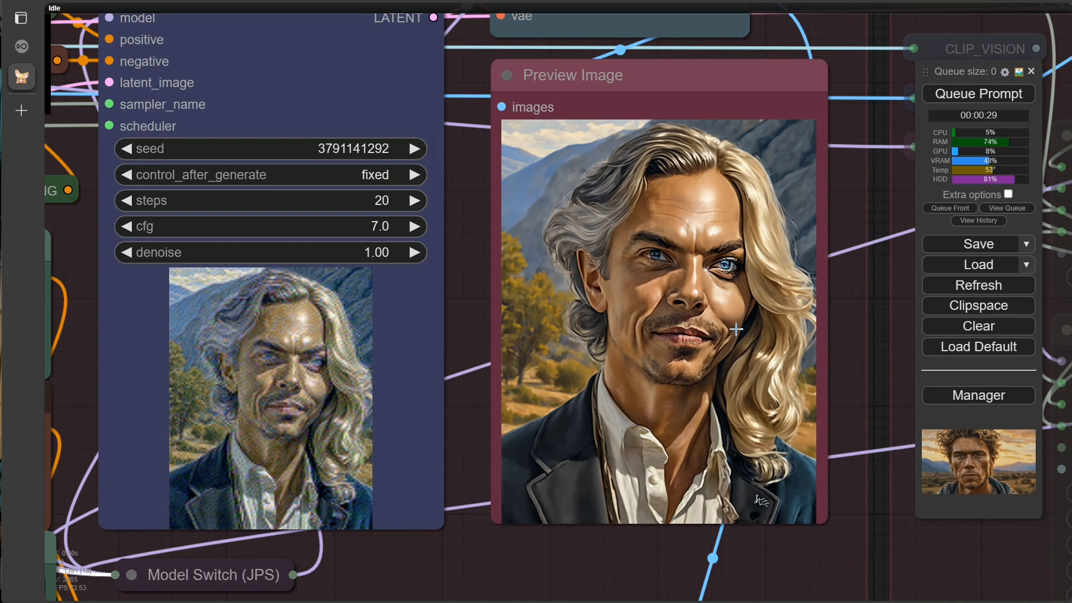
scroll(736, 328, up, 7)
click(760, 311)
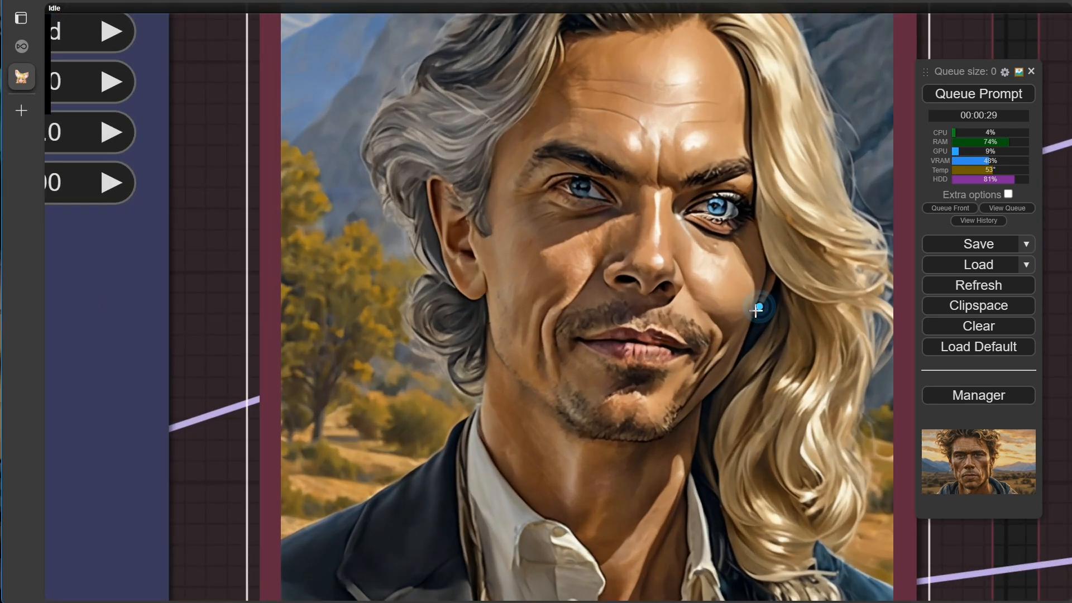
drag(211, 285, 103, 351)
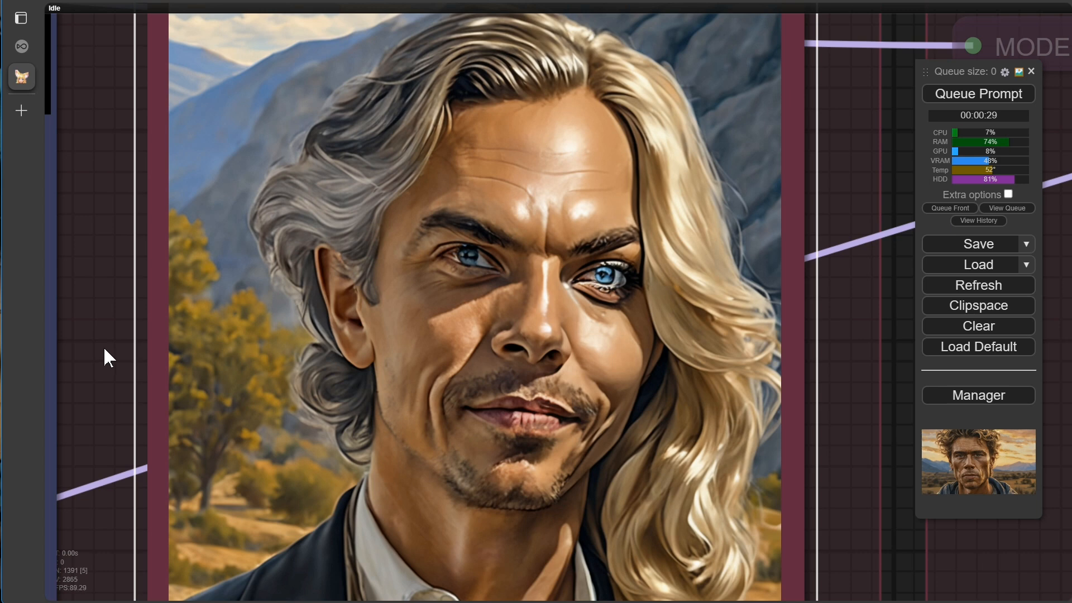
Step: Set the aspect ratio to 16:9 landscape 1344x768 in the CR SDXL Aspect Ratio New Size node
scroll(102, 347, down, 15)
scroll(447, 444, down, 4)
drag(479, 448, 894, 358)
drag(392, 492, 866, 312)
scroll(286, 424, up, 4)
drag(743, 343, 264, 394)
scroll(324, 386, up, 5)
drag(413, 370, 166, 530)
scroll(210, 307, up, 4)
click(635, 352)
click(651, 472)
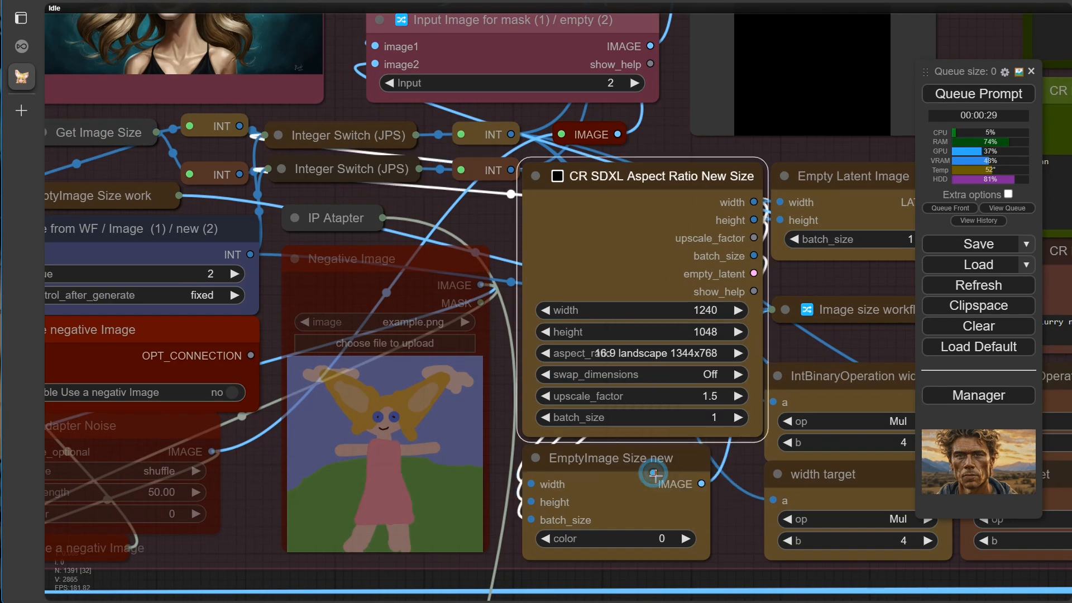
Step: Queue the prompt to generate the mask split image in 16:9 landscape format
scroll(759, 335, down, 5)
drag(852, 180, 728, 220)
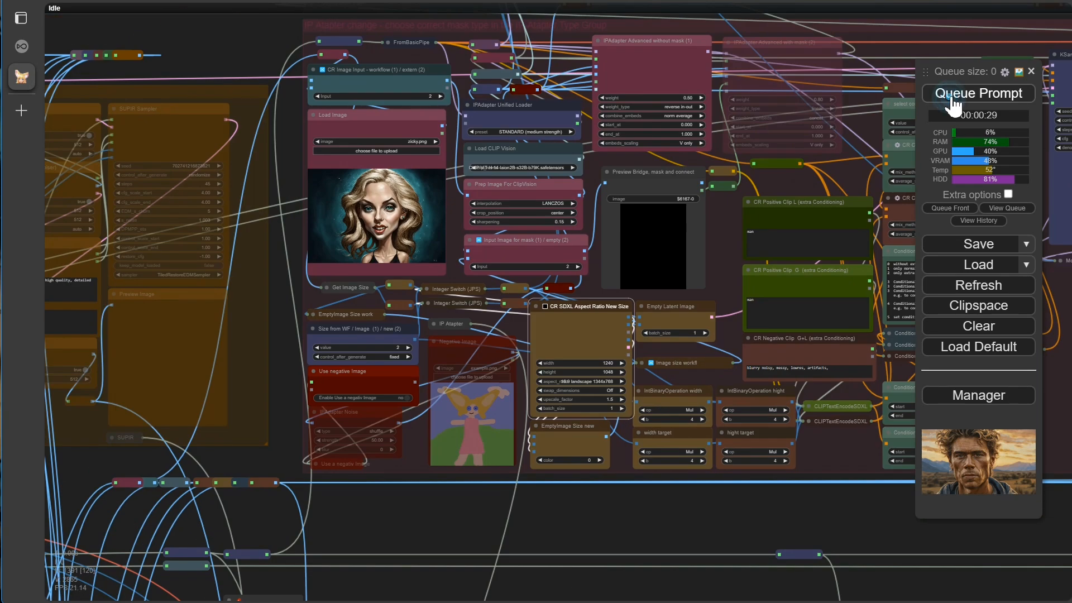
click(952, 96)
Step: Examine how ich_face.png is cropped in the mask split group's Preview Image node for the landscape format
scroll(798, 481, down, 4)
drag(832, 494, 537, 540)
scroll(743, 420, up, 3)
drag(742, 420, 446, 517)
scroll(388, 145, up, 7)
drag(390, 91, 428, 230)
scroll(413, 173, up, 5)
scroll(404, 420, down, 3)
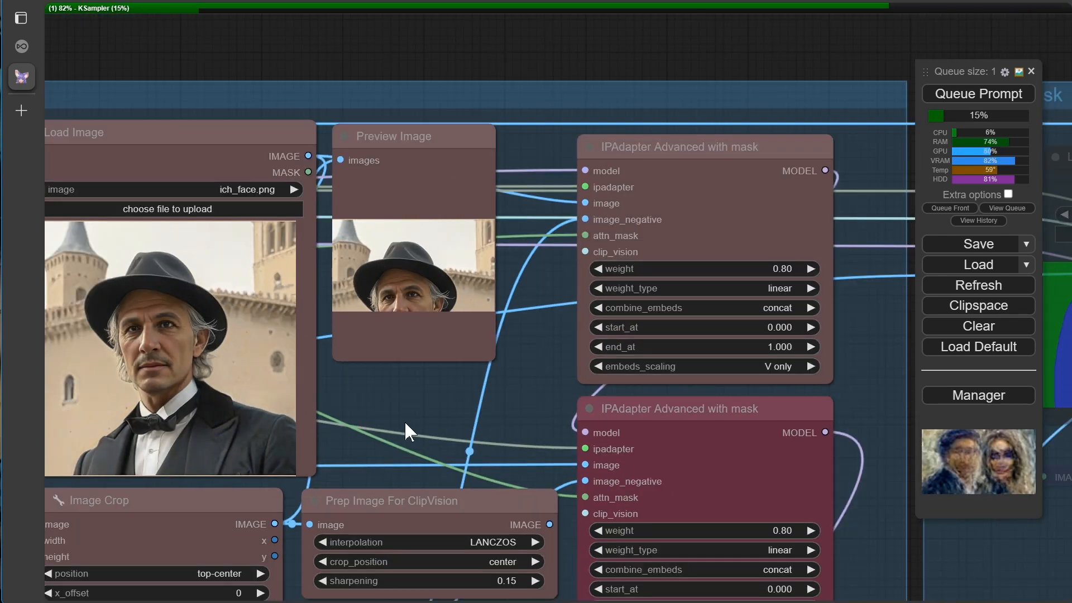
Step: Examine the faces and composition of the 16:9 mask split result in the KSampler and Preview Image nodes
drag(404, 421, 389, 193)
drag(468, 499, 458, 70)
scroll(494, 561, up, 4)
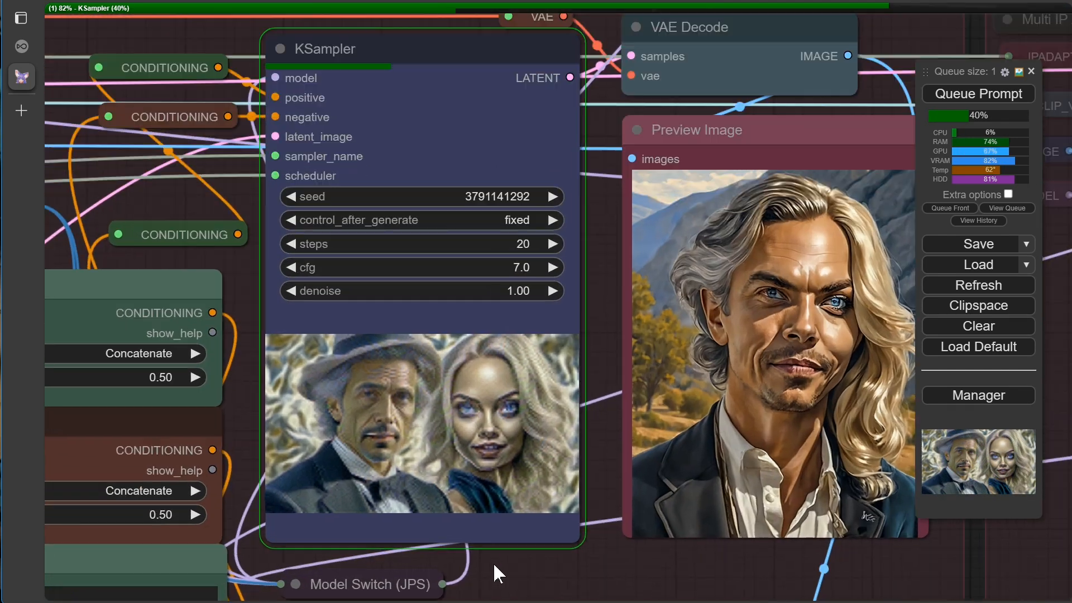
drag(638, 584, 500, 579)
scroll(594, 578, down, 2)
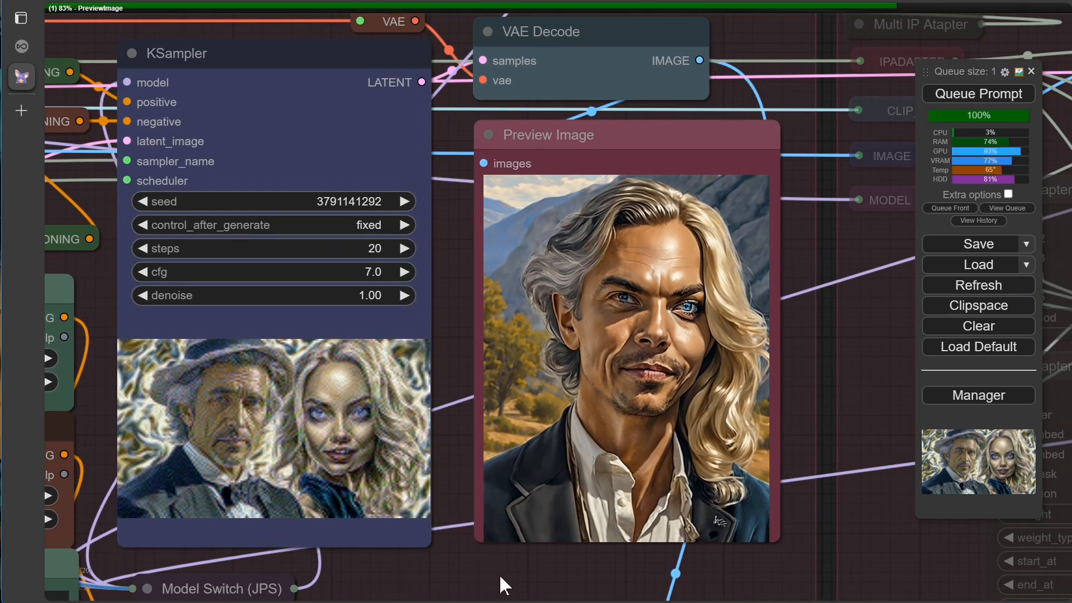
scroll(599, 416, up, 5)
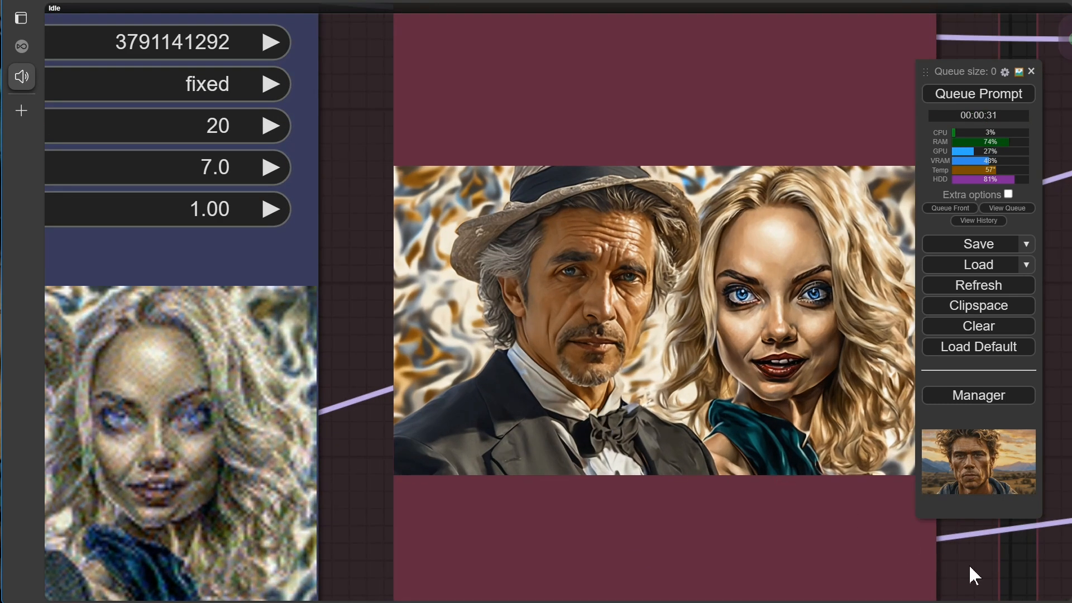
drag(969, 565, 797, 553)
scroll(795, 525, up, 4)
drag(790, 439, 937, 502)
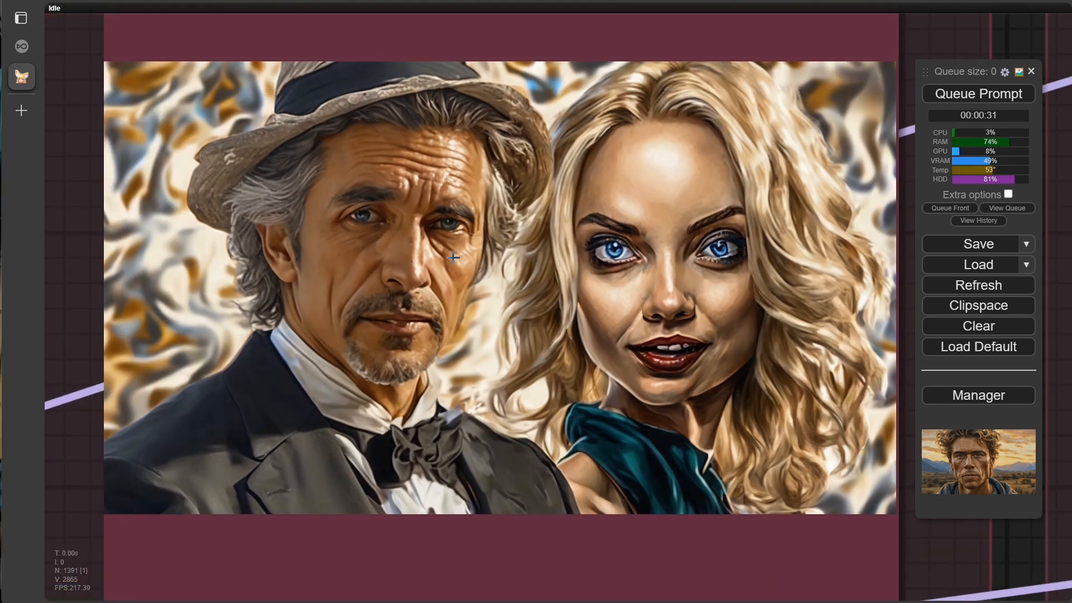
Step: Disable Mask Split (3) in the mask type Fast Muter and set the integer value in the node above it to 1
scroll(453, 258, down, 15)
drag(564, 196, 794, 475)
scroll(627, 248, down, 9)
drag(276, 67, 793, 102)
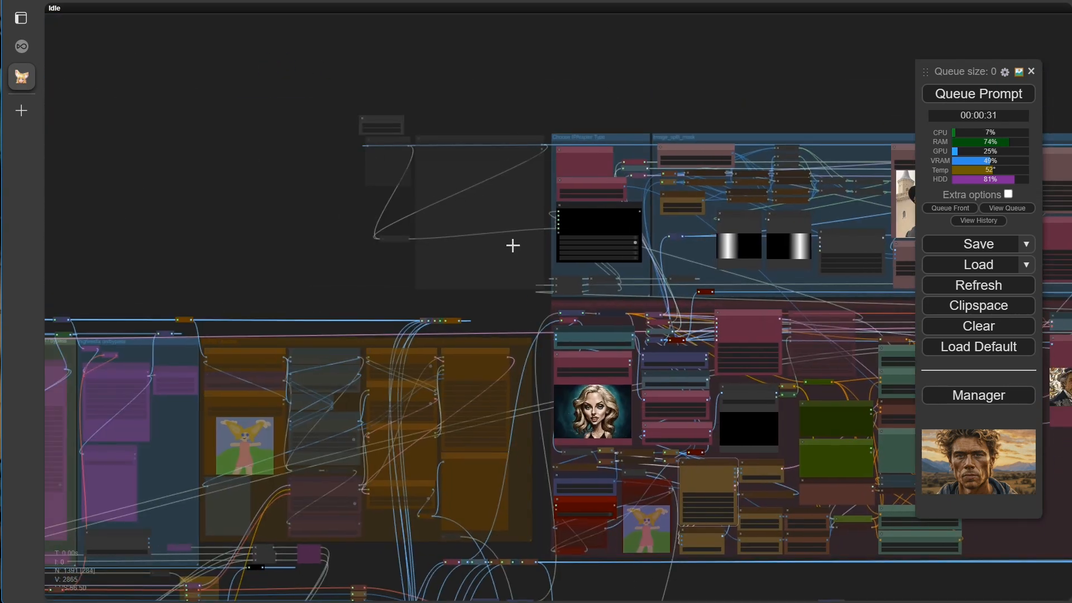
scroll(513, 245, up, 12)
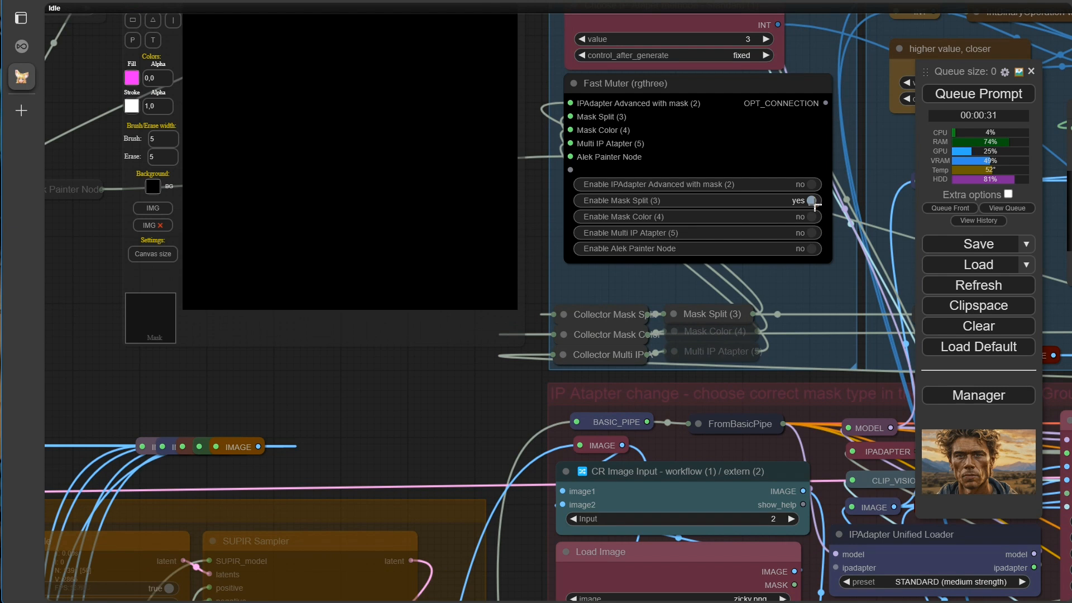
click(814, 203)
click(581, 39)
click(581, 40)
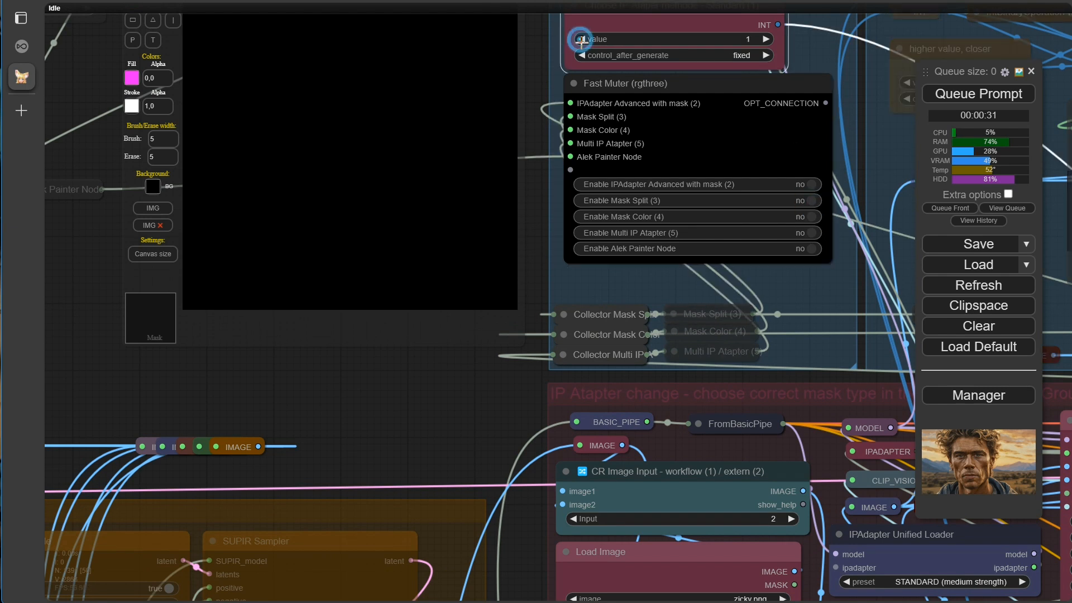
Step: Disable IP Atapter in the main Fast Muter beside the Image Comparer
scroll(463, 330, down, 5)
drag(431, 381, 434, 66)
drag(546, 518, 541, 173)
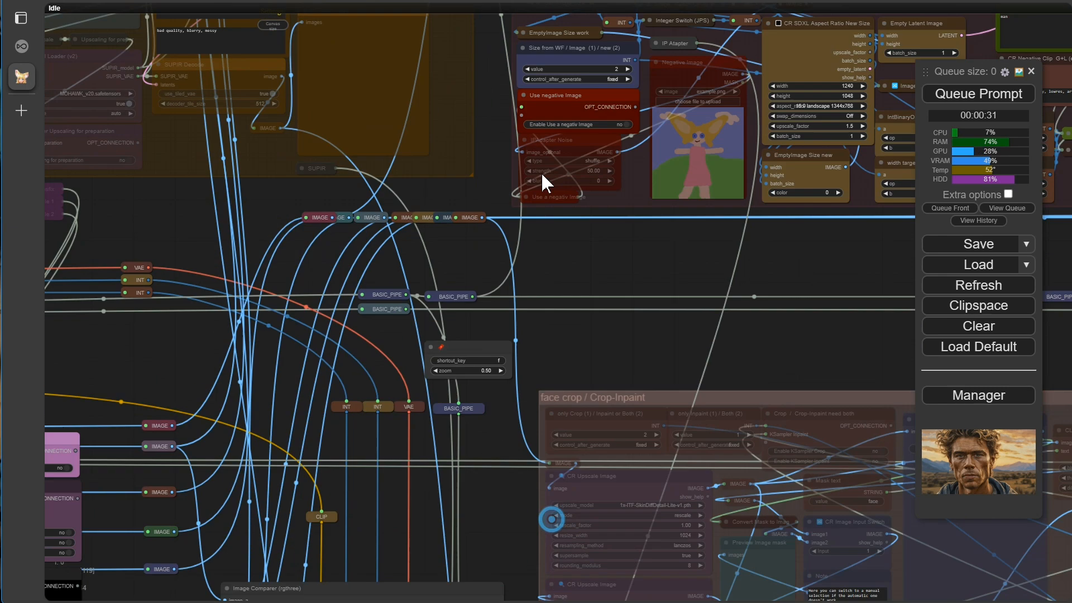
scroll(484, 368, up, 4)
drag(498, 441, 501, 429)
drag(535, 290, 577, 180)
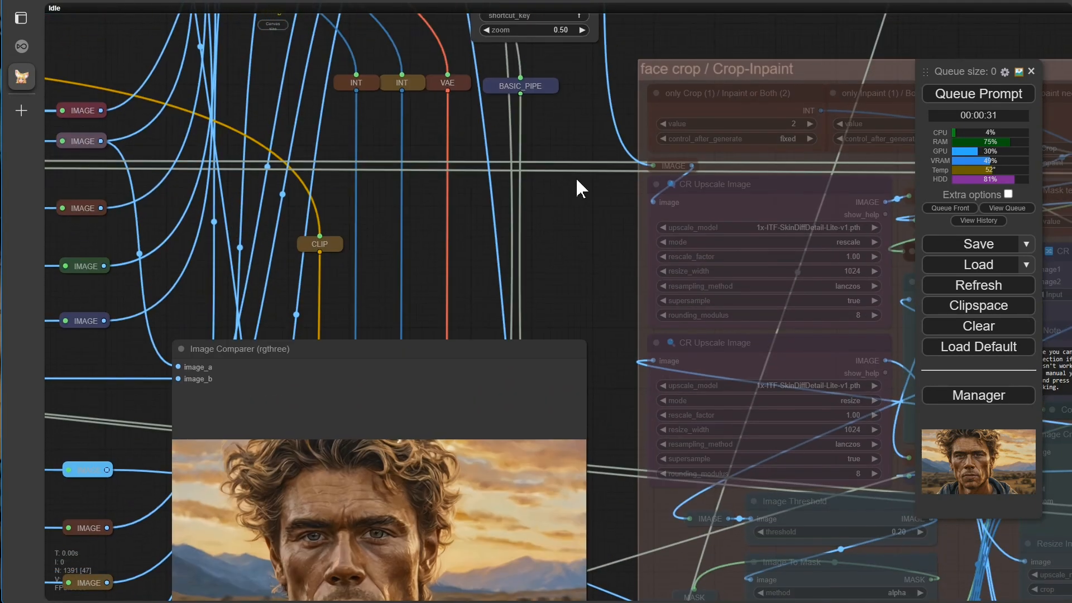
drag(396, 268, 576, 214)
drag(276, 330, 589, 145)
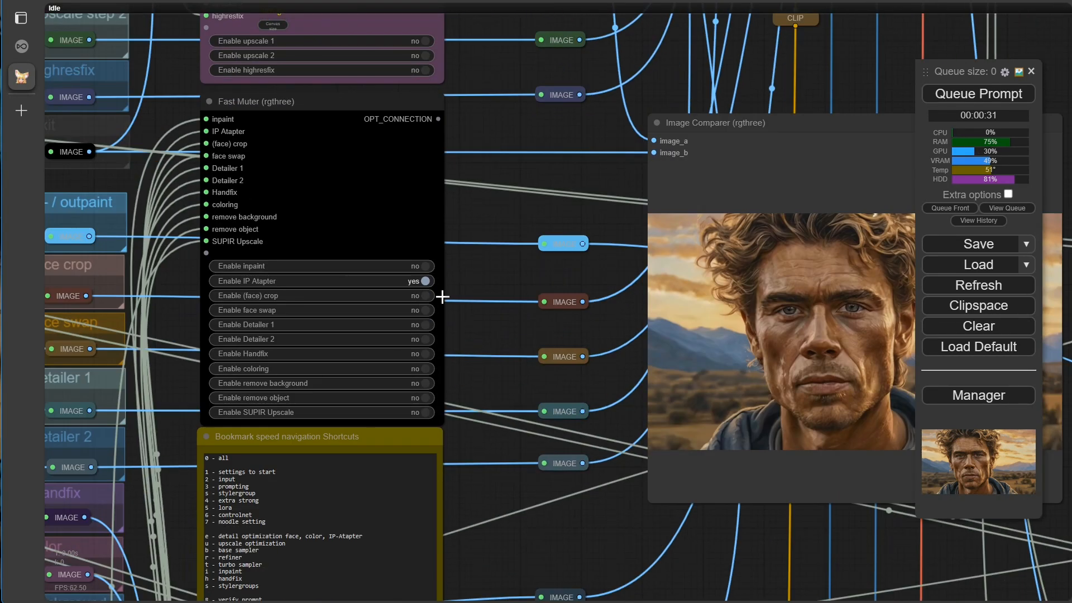
scroll(420, 280, up, 6)
click(418, 270)
Step: Enable SUPIR Upscale in the main Fast Muter
scroll(495, 279, down, 3)
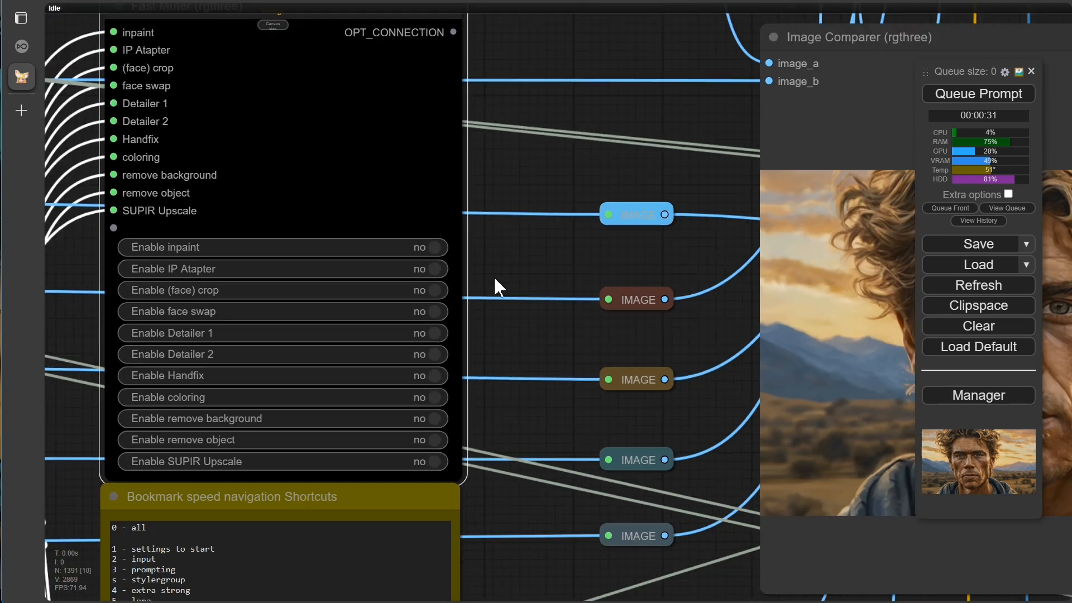
drag(497, 411, 645, 315)
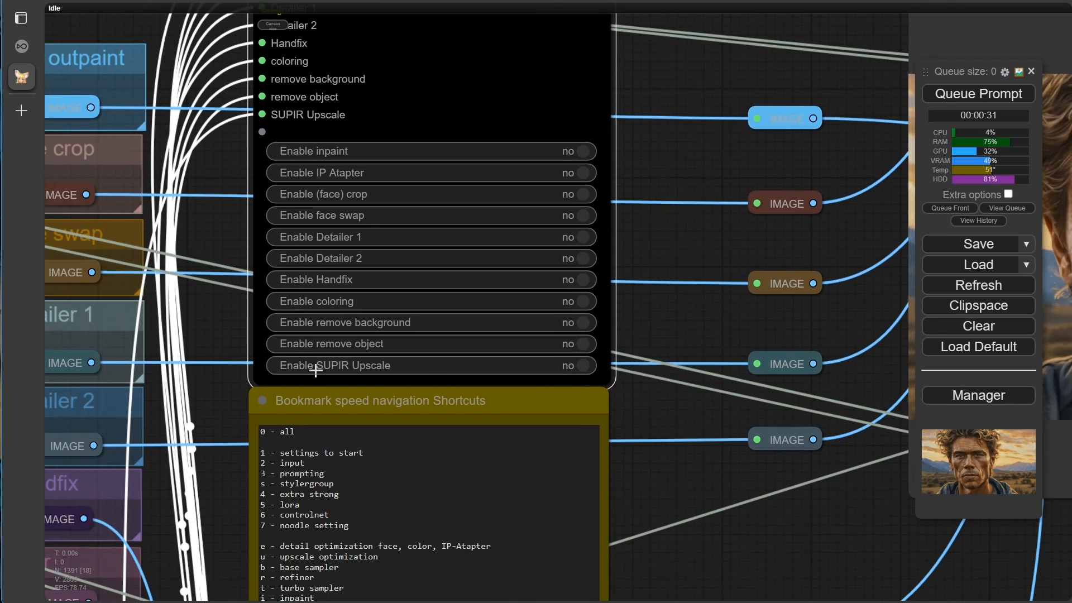
scroll(316, 369, up, 6)
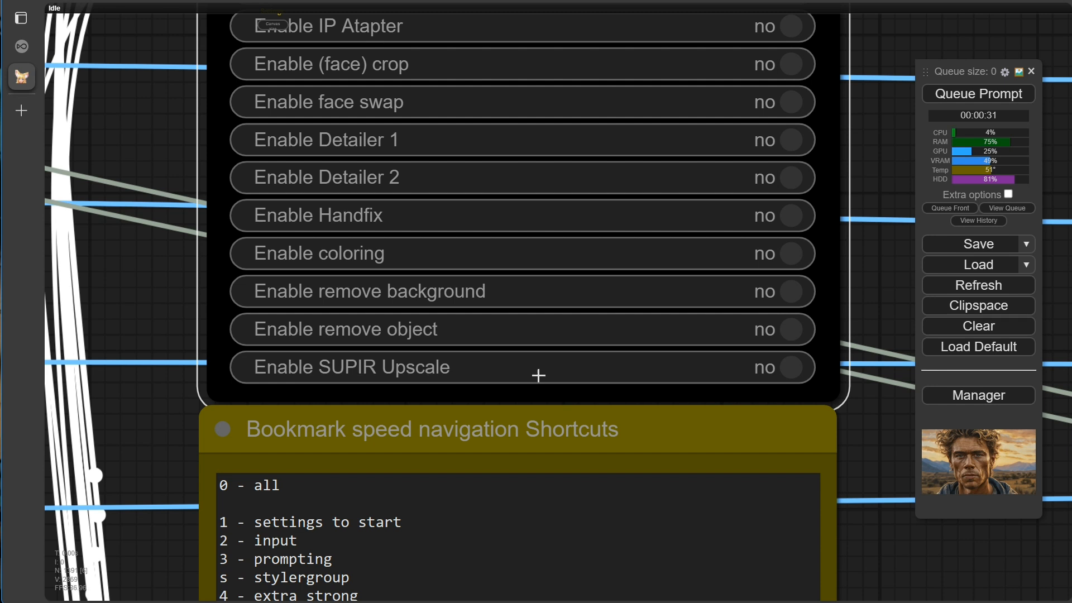
click(798, 375)
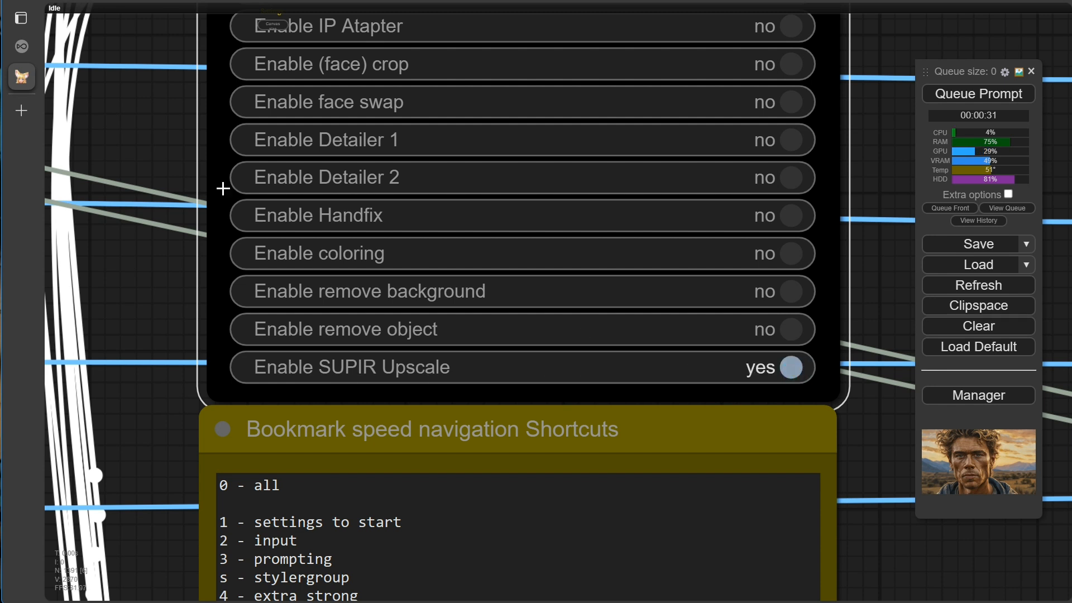
Step: Connect the orange IMAGE reroute's output to the grey IMAGE reroute that feeds the "to upscale step 1" group
scroll(152, 139, down, 6)
drag(152, 135, 534, 385)
scroll(514, 377, down, 1)
scroll(401, 346, down, 4)
drag(277, 241, 451, 265)
drag(416, 227, 390, 317)
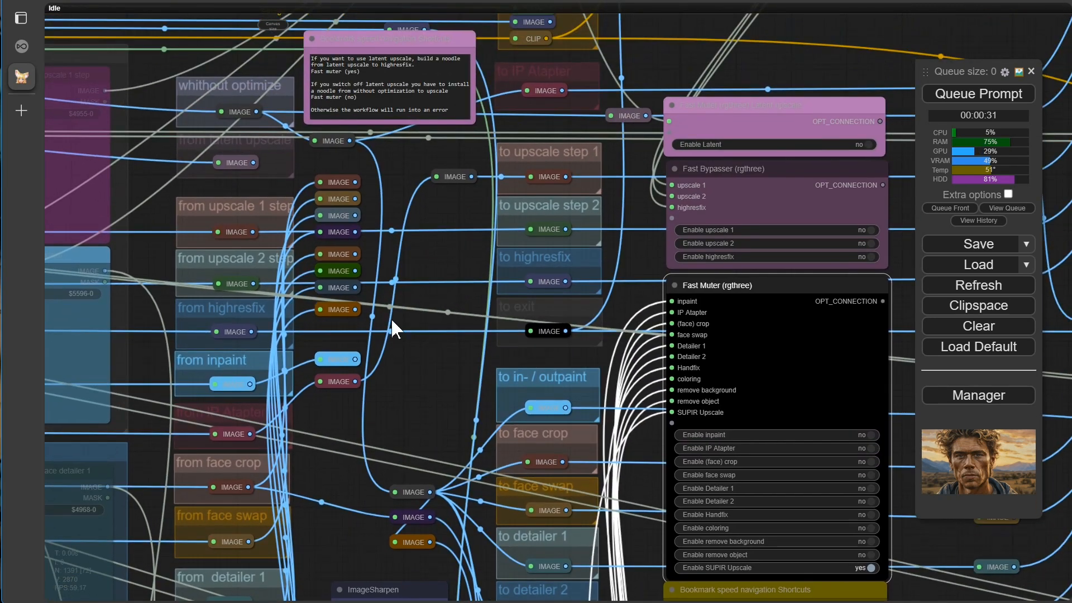
scroll(391, 317, up, 6)
drag(480, 164, 491, 307)
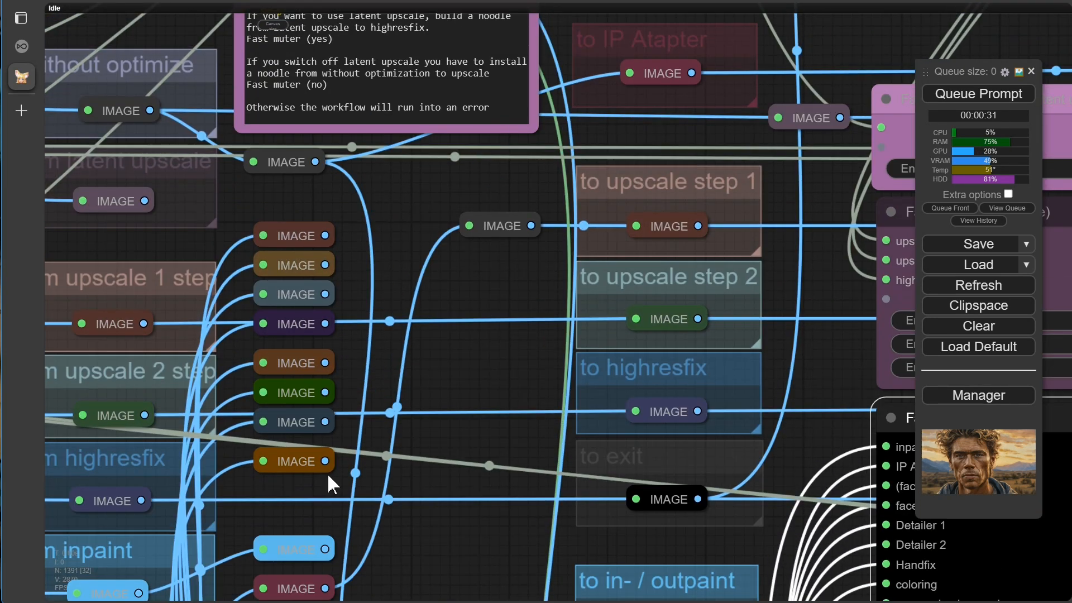
drag(325, 461, 469, 226)
Step: Rename the Load Image node in the SUPIR Upscale group to "Load Image (extern)"
scroll(463, 262, down, 6)
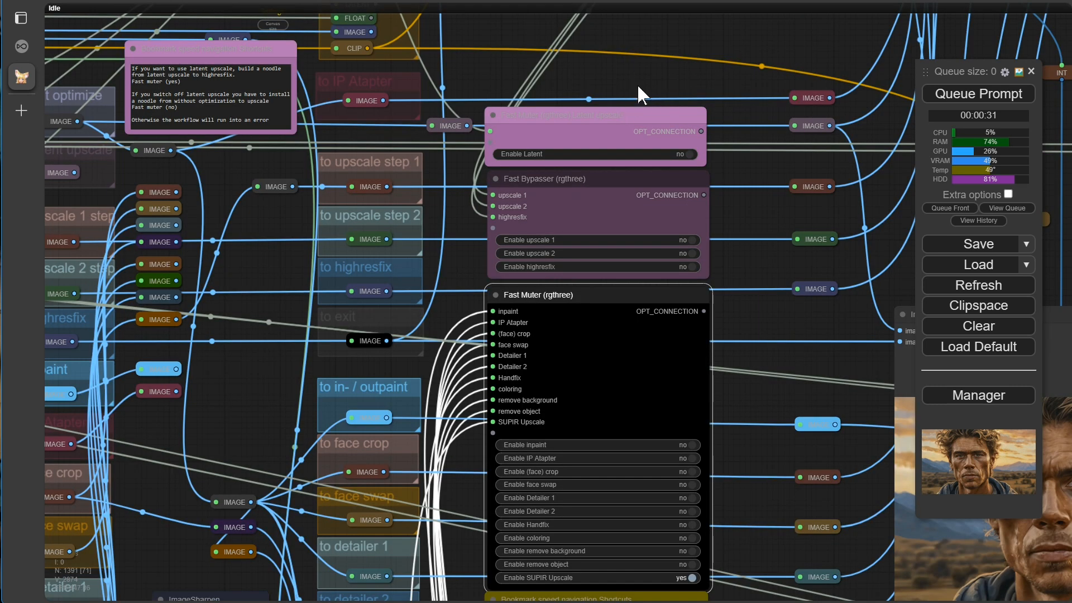
scroll(647, 75, down, 6)
drag(661, 64, 666, 370)
drag(729, 290, 689, 303)
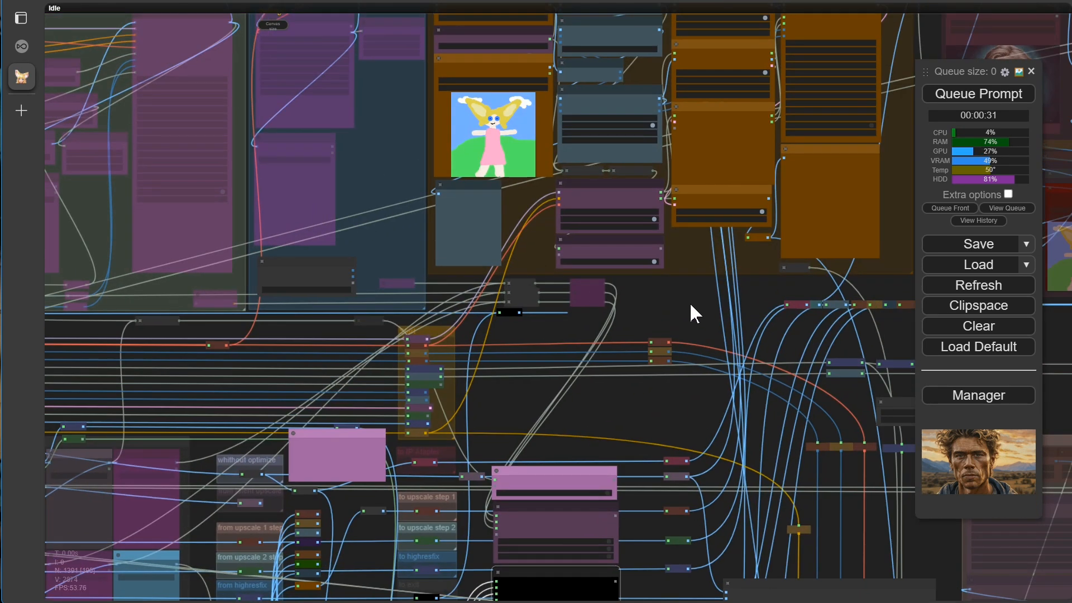
drag(537, 251, 525, 418)
scroll(499, 236, up, 10)
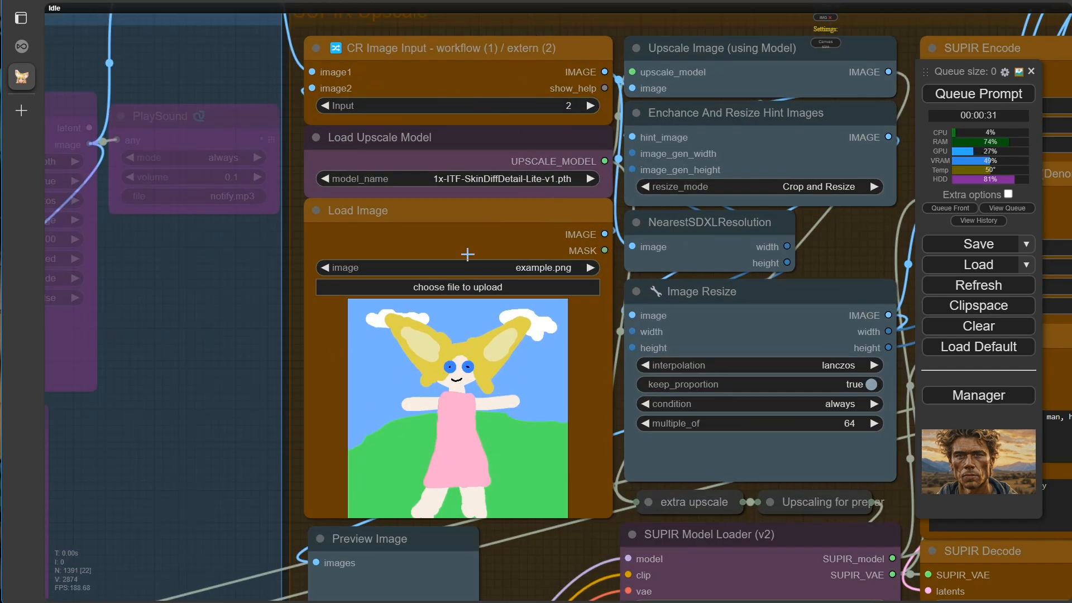
right_click(397, 213)
click(411, 304)
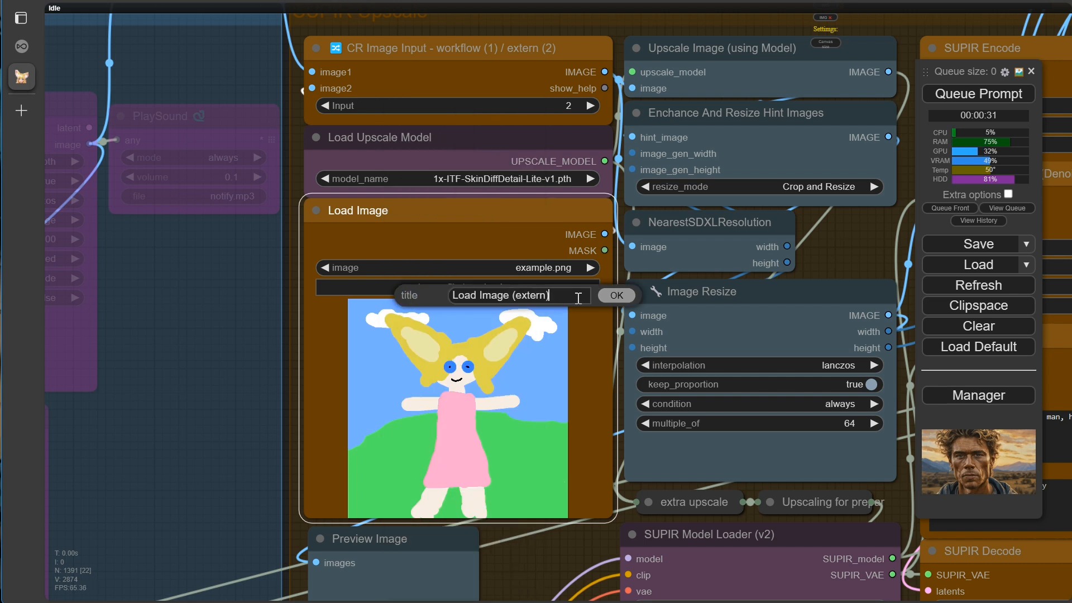
click(616, 295)
Step: Set Input to 1 in the SUPIR Upscale group's CR Image Input node to use the workflow image
scroll(496, 282, down, 7)
mouse_move(259, 82)
mouse_down()
mouse_move(383, 72)
mouse_move(262, 65)
mouse_up()
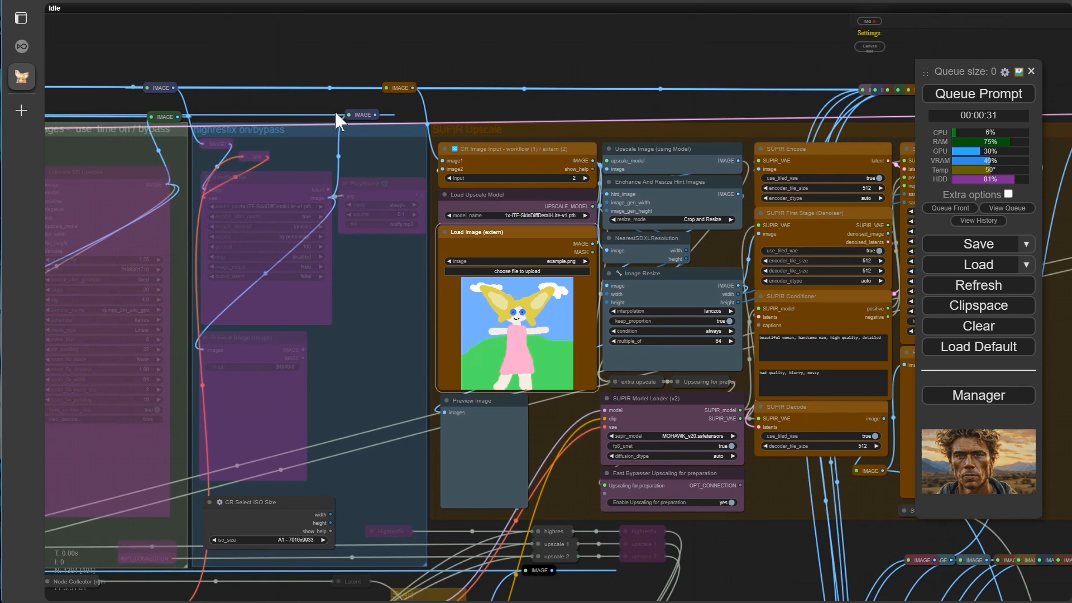
scroll(524, 180, up, 8)
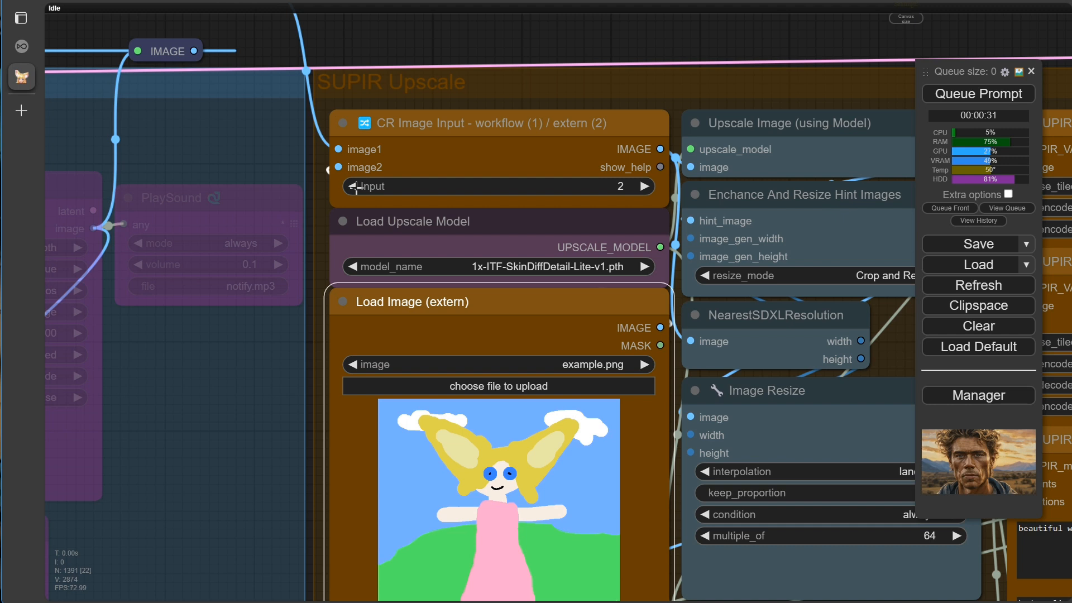
click(353, 186)
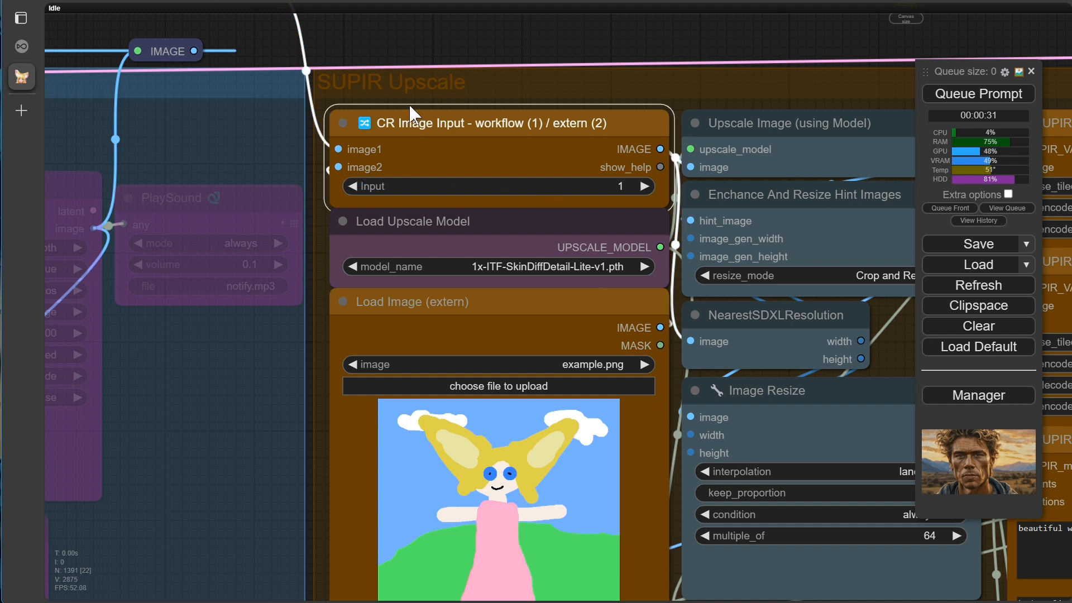
Step: Load the photo Oma_04 (1).jpg into the "Load Image 1 to continue, do not Mask" node
scroll(321, 70, down, 5)
drag(162, 43, 597, 104)
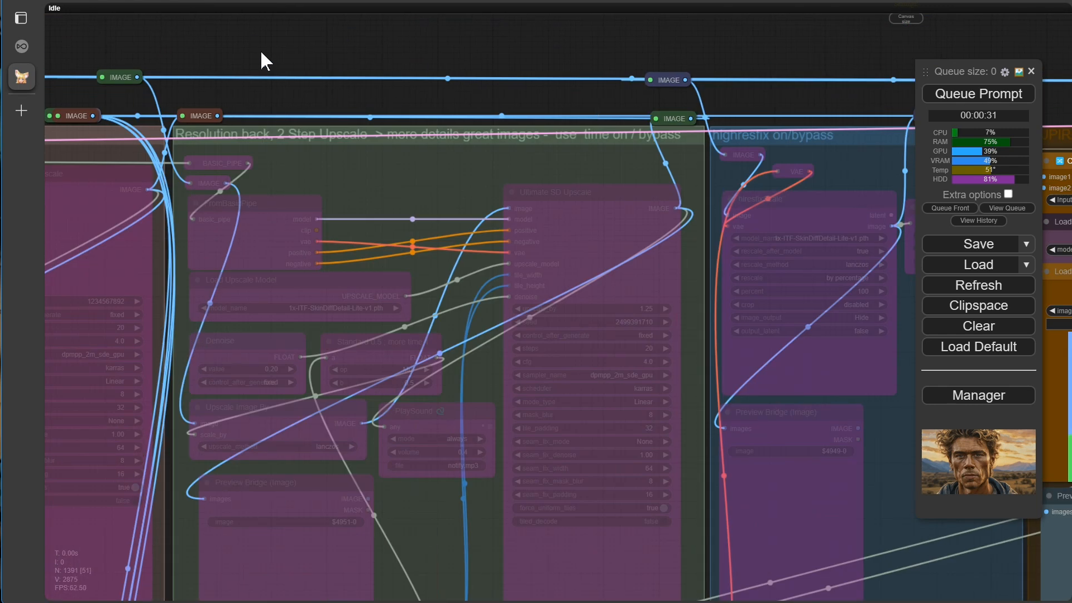
drag(265, 60, 480, 91)
drag(349, 97, 740, 92)
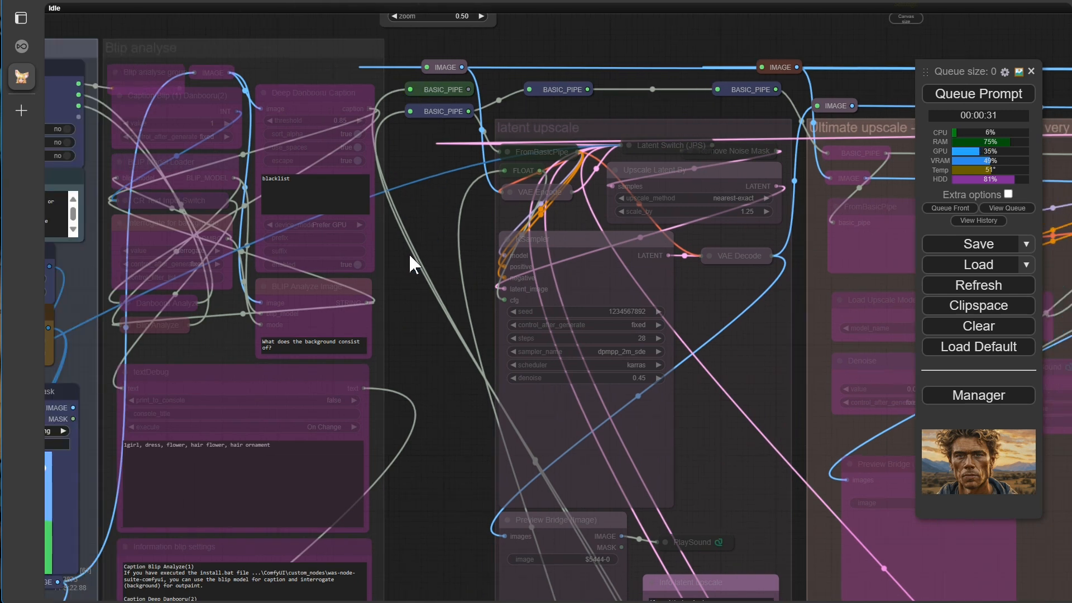
drag(410, 263, 890, 235)
drag(582, 410, 586, 240)
scroll(538, 339, up, 6)
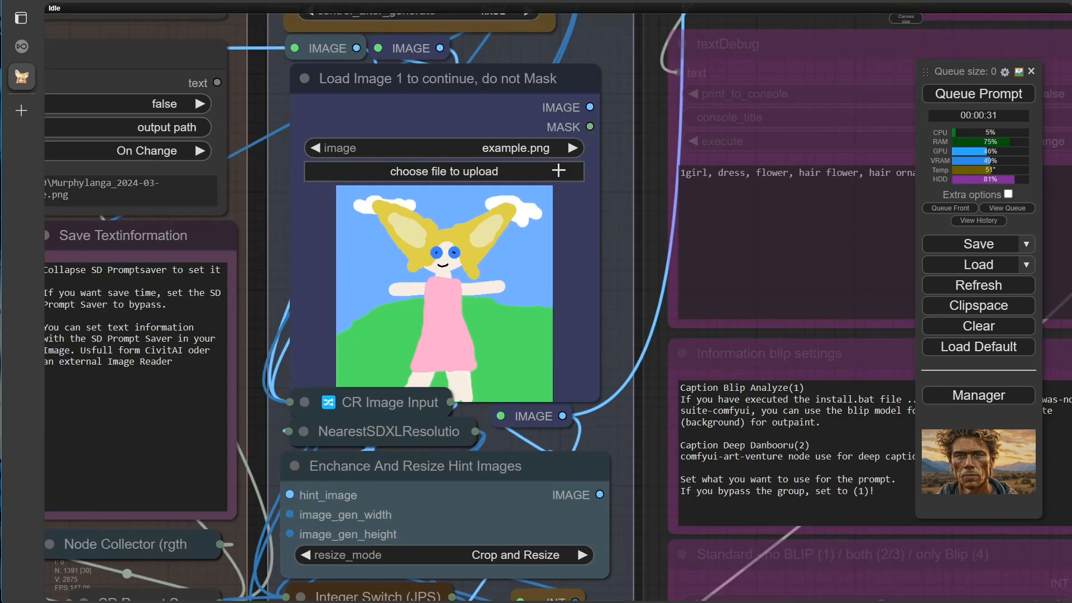
click(527, 150)
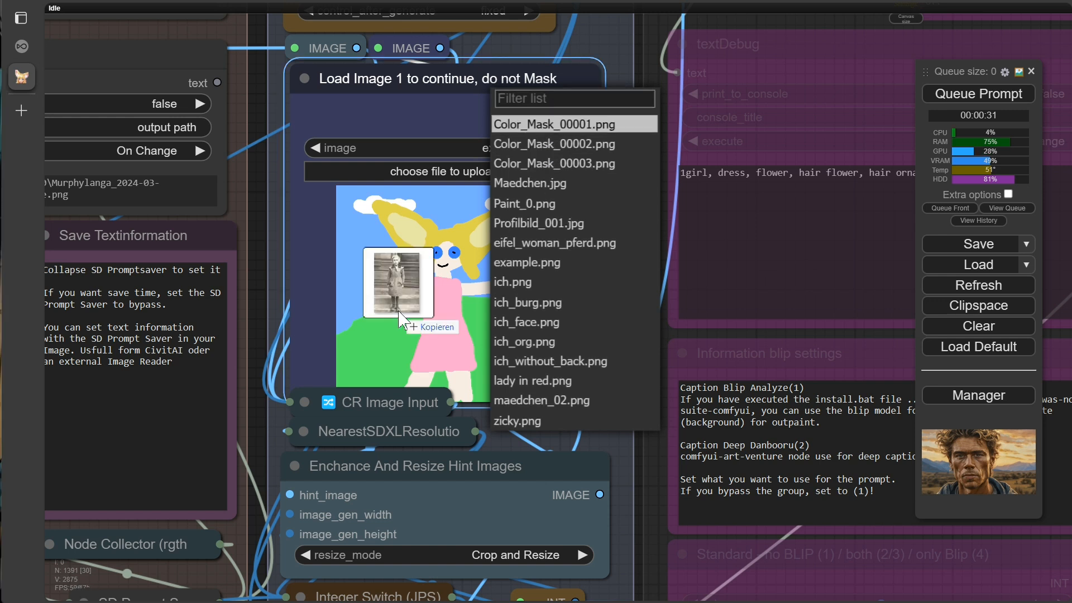
drag(401, 320, 400, 320)
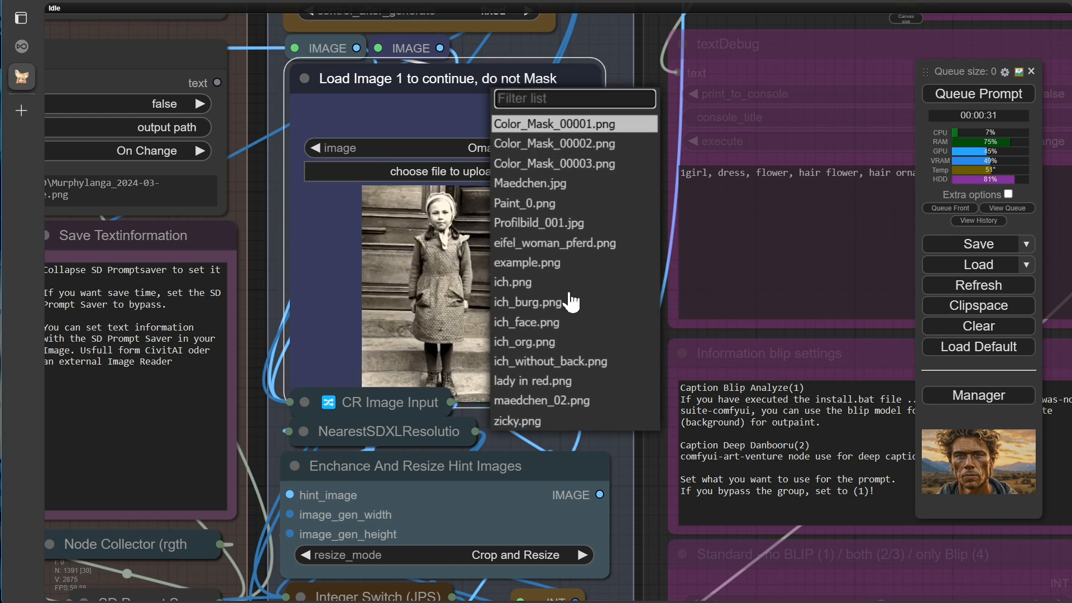
click(411, 122)
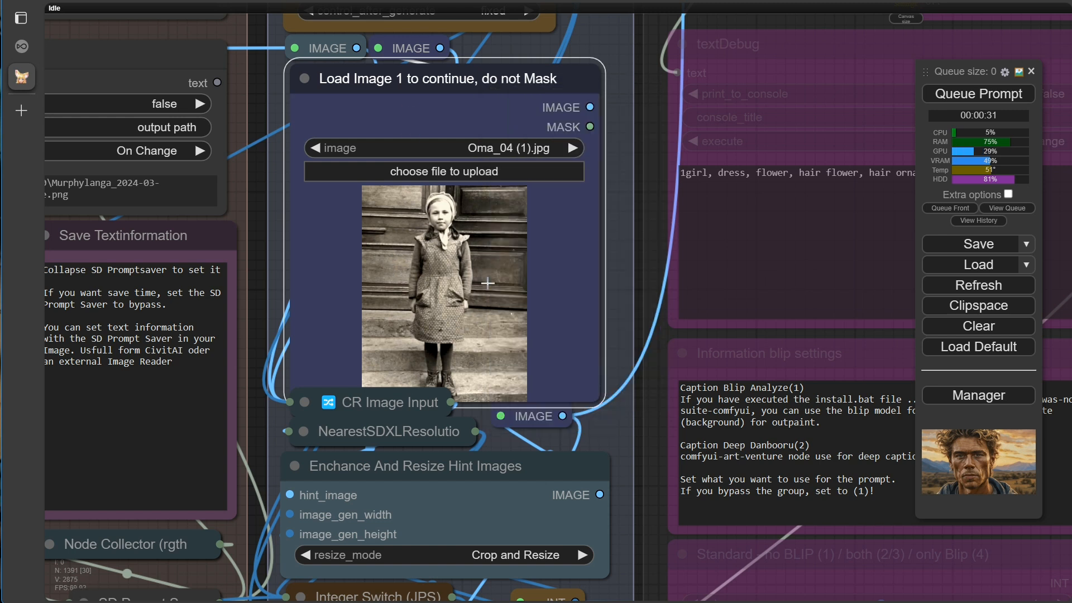
Step: Inspect the loaded photo up close and set the Ext / Base / Turbo / Refiner value to 1 in Start settings
scroll(496, 282, up, 10)
scroll(427, 221, up, 6)
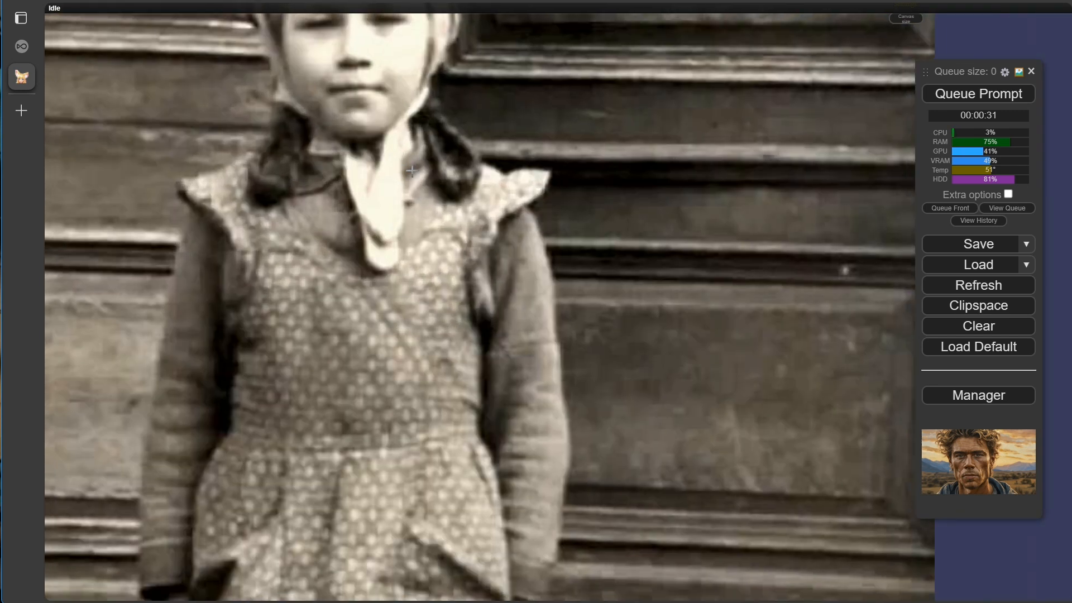
scroll(809, 253, down, 10)
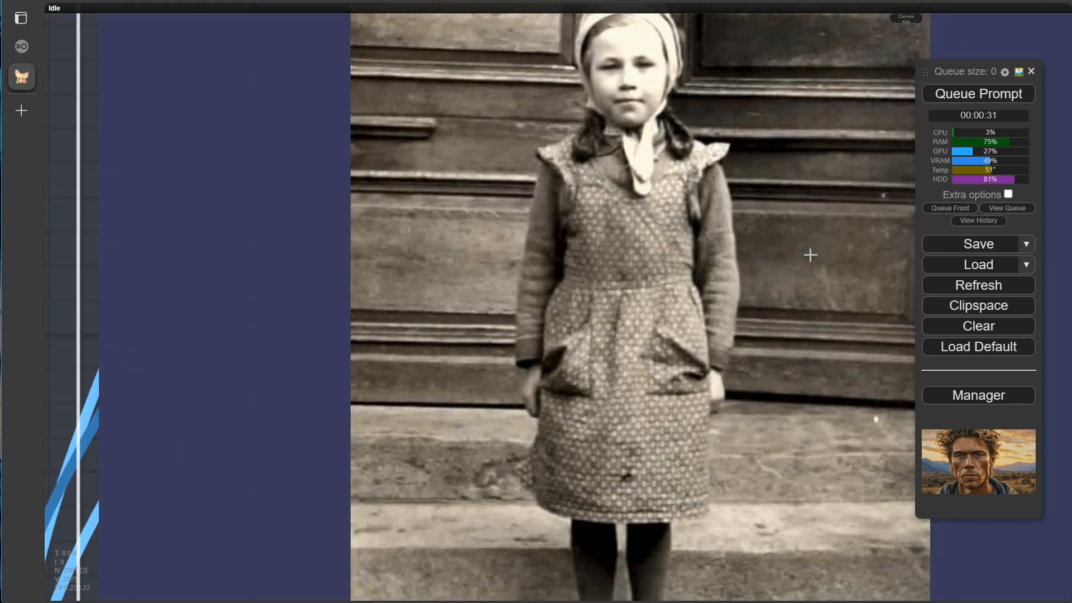
scroll(768, 393, down, 6)
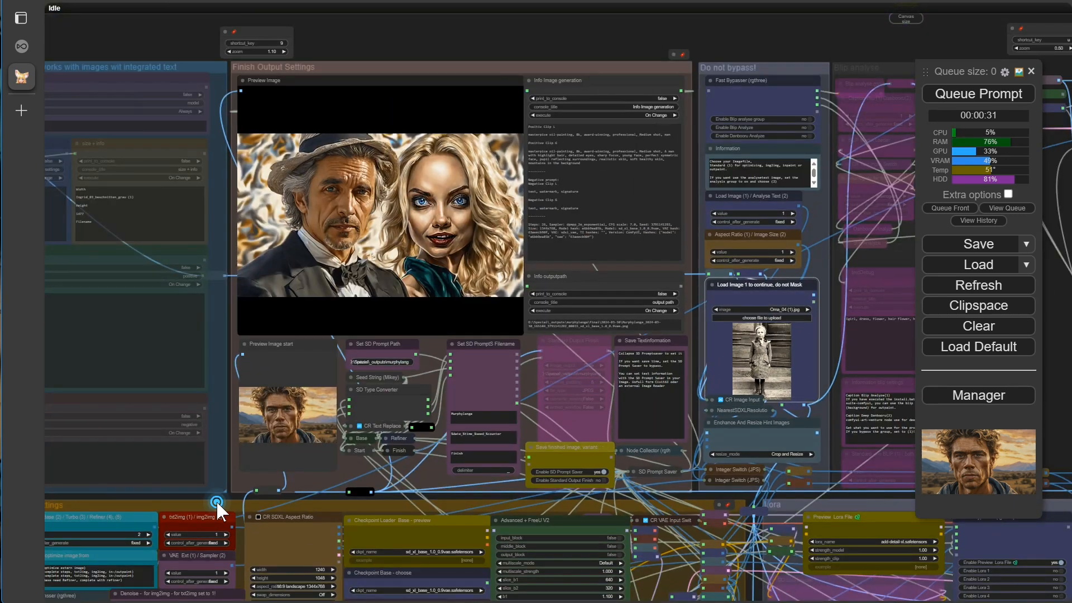
scroll(216, 500, up, 10)
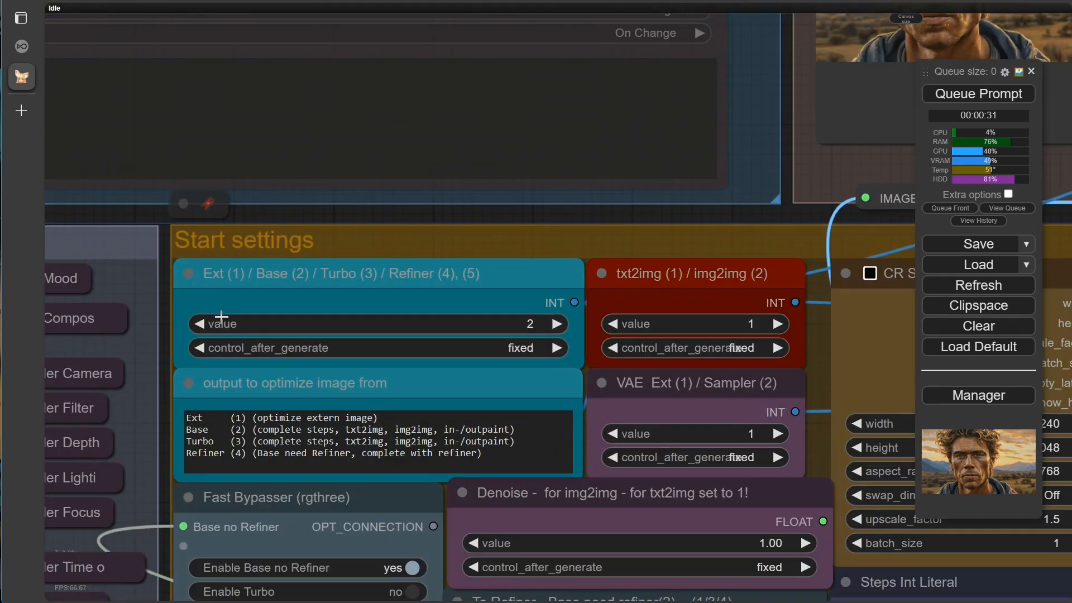
click(200, 323)
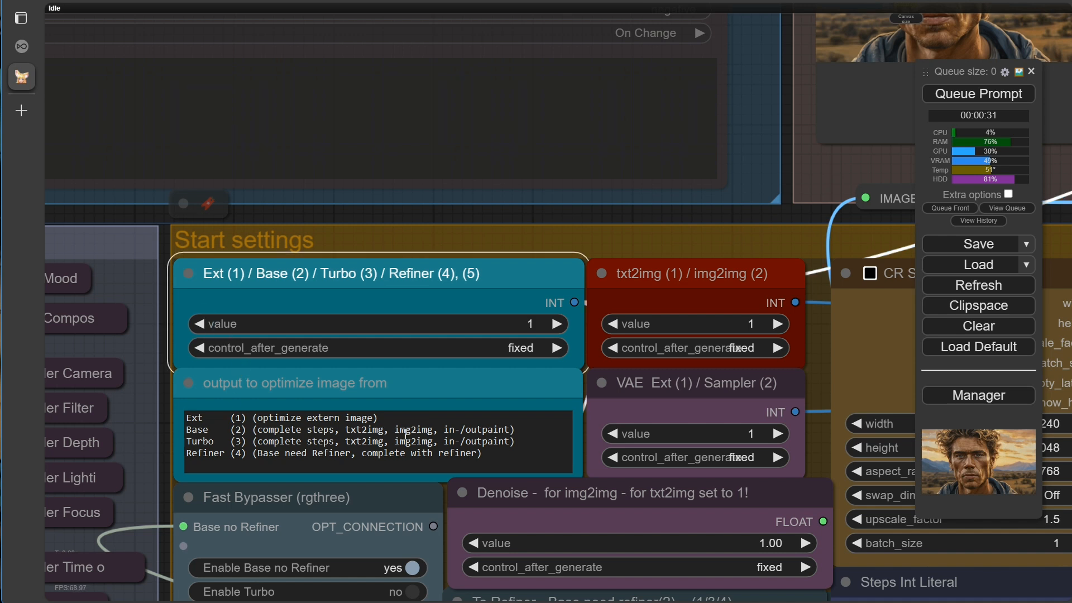
Step: Disable Base no Refiner and Advanced + FreeU V2 in the Start settings Fast Bypasser
scroll(742, 373, down, 3)
click(336, 416)
click(337, 470)
scroll(733, 241, down, 5)
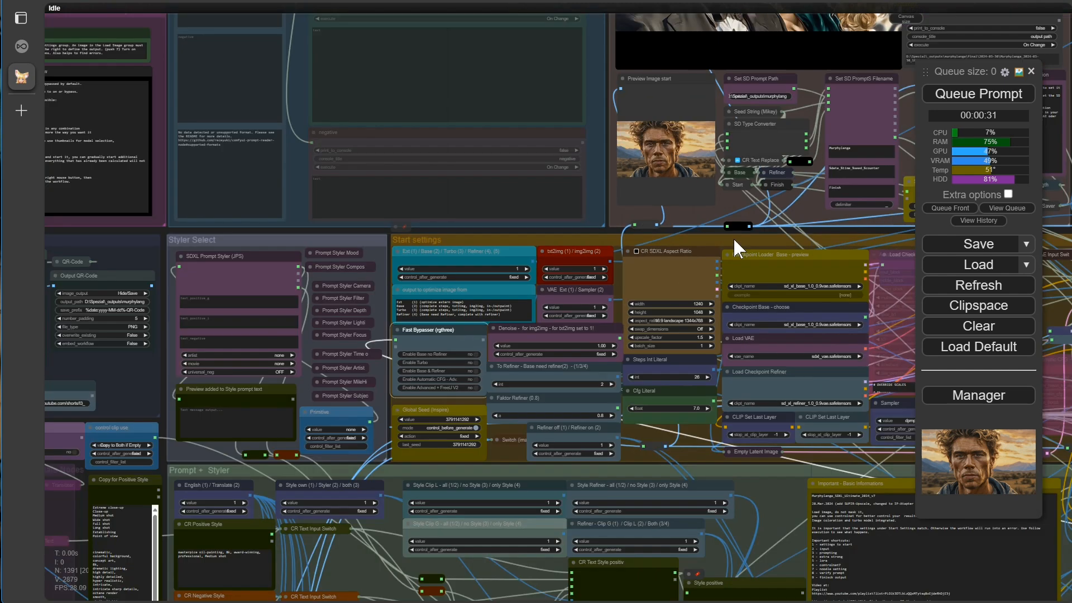
Step: Queue the workflow so it runs with the loaded photo
drag(737, 238, 29, 251)
scroll(620, 259, down, 3)
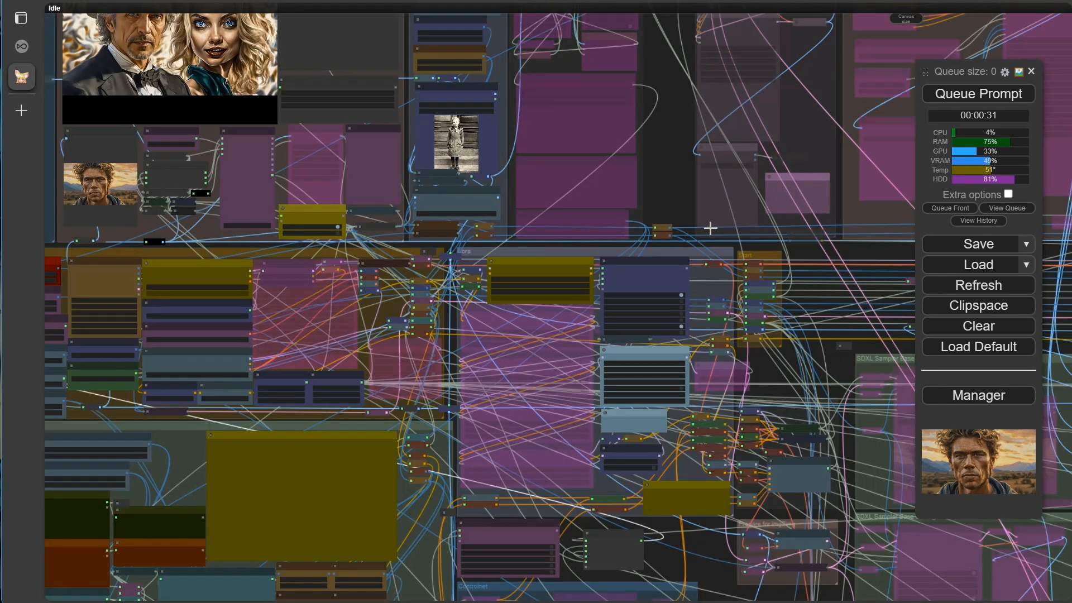
drag(789, 254, 662, 261)
scroll(661, 259, down, 3)
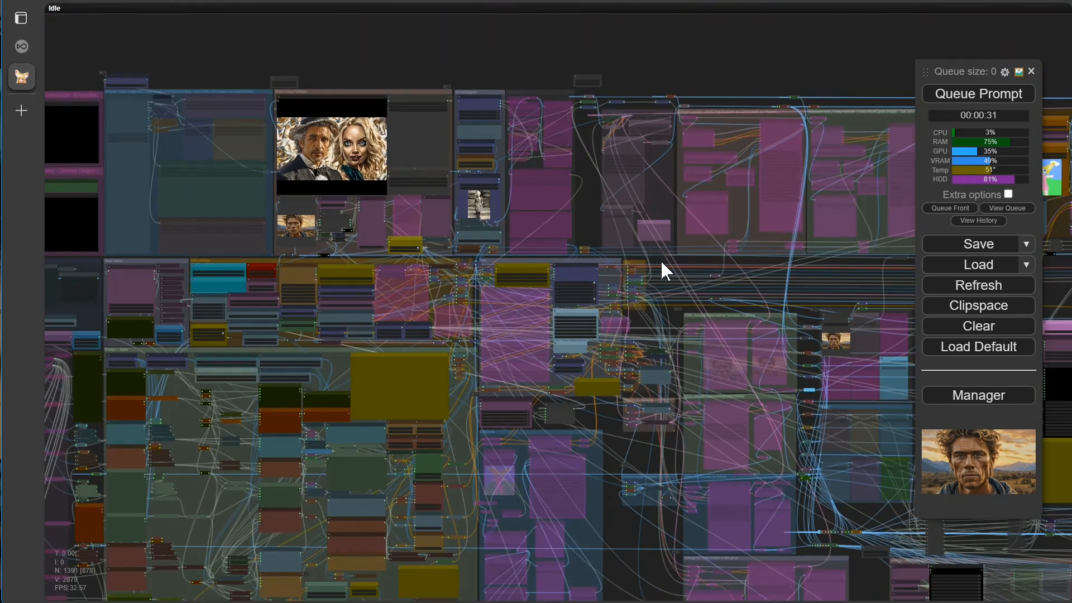
click(969, 99)
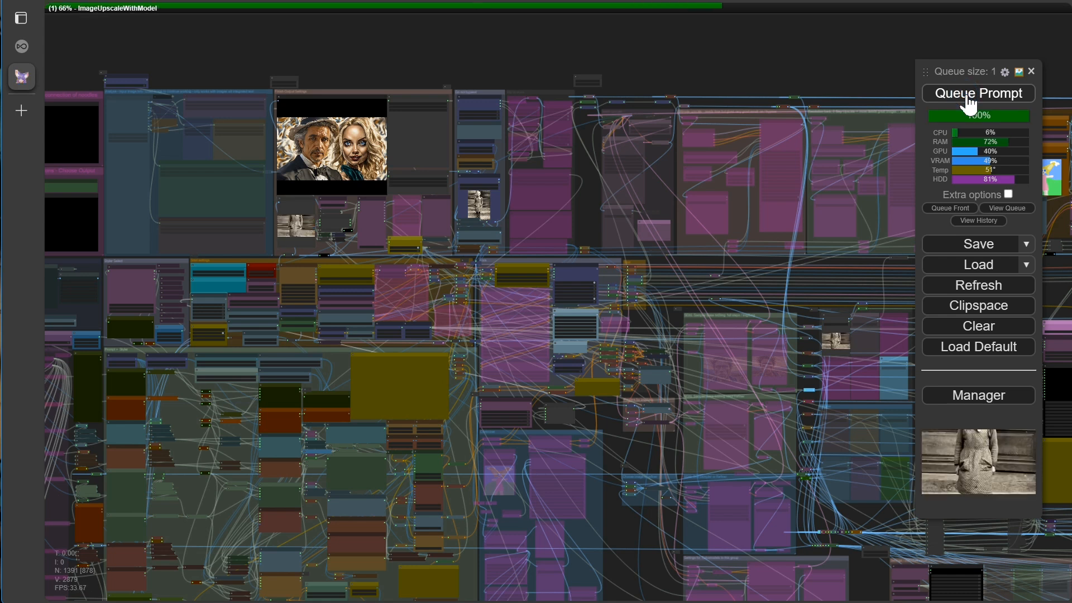
Step: Show the queue and cancel the running job
drag(642, 530, 287, 435)
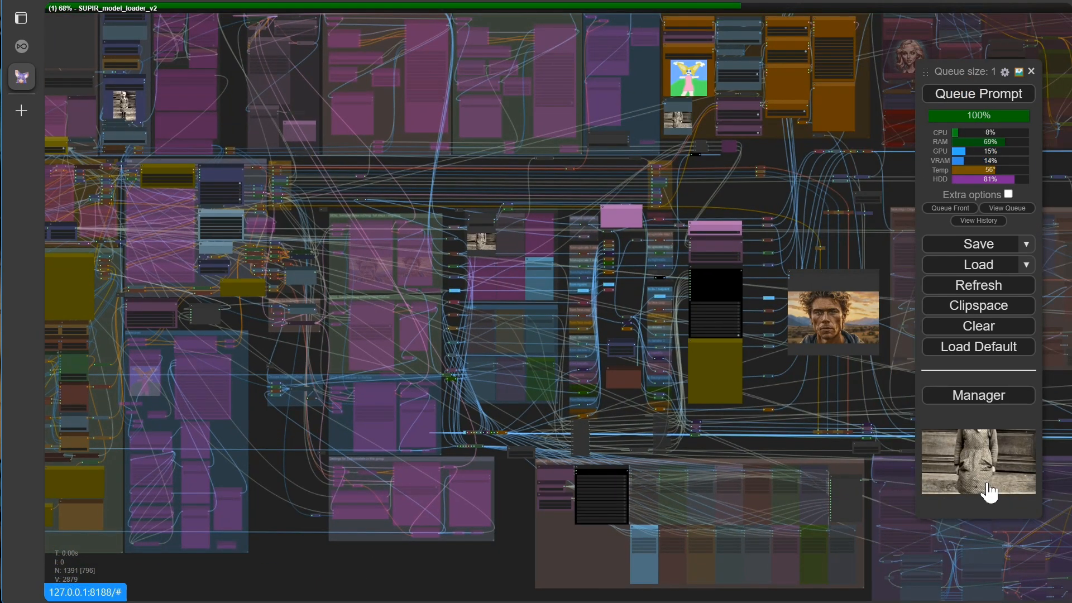
click(1012, 210)
click(996, 234)
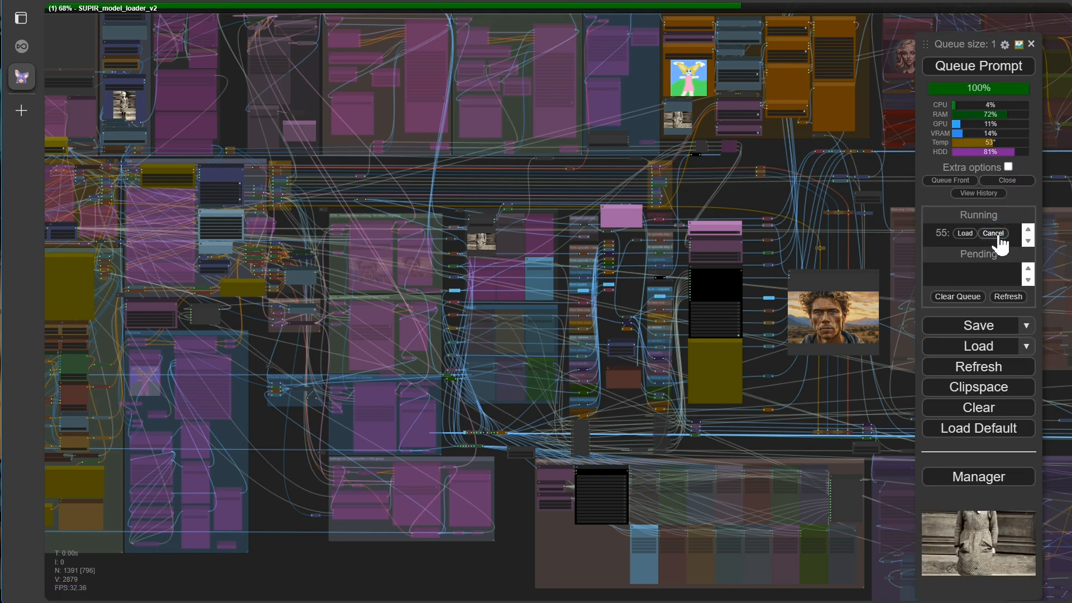
Step: Set the Aspect Ratio (1) / Image Size (2) value to 2 and queue the workflow
scroll(469, 364, down, 4)
drag(341, 522, 699, 557)
scroll(472, 302, up, 5)
scroll(601, 255, up, 10)
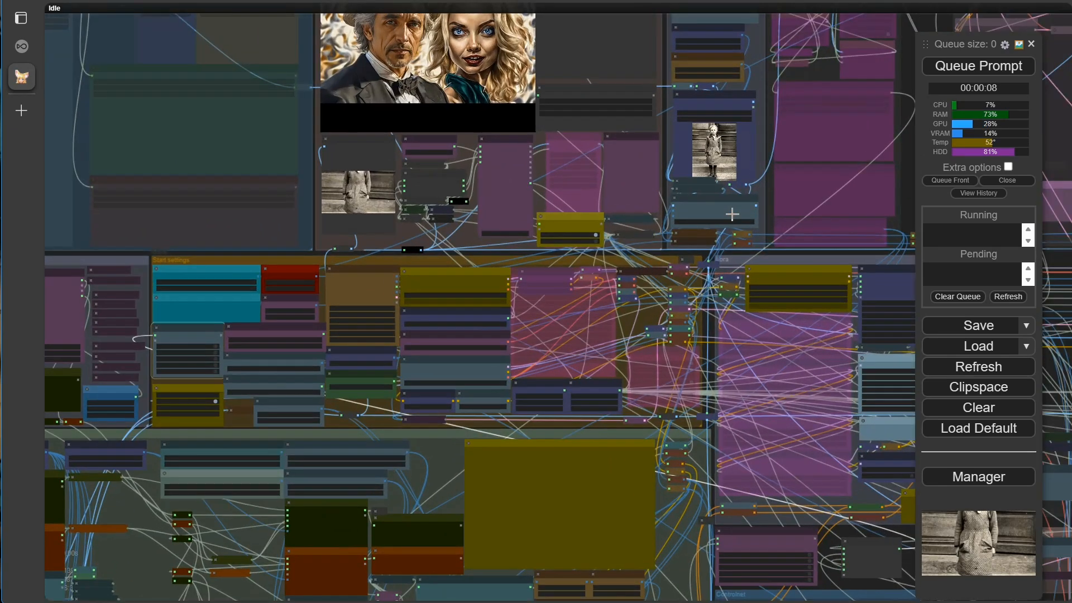
drag(772, 182, 725, 579)
scroll(656, 204, up, 8)
scroll(658, 183, up, 2)
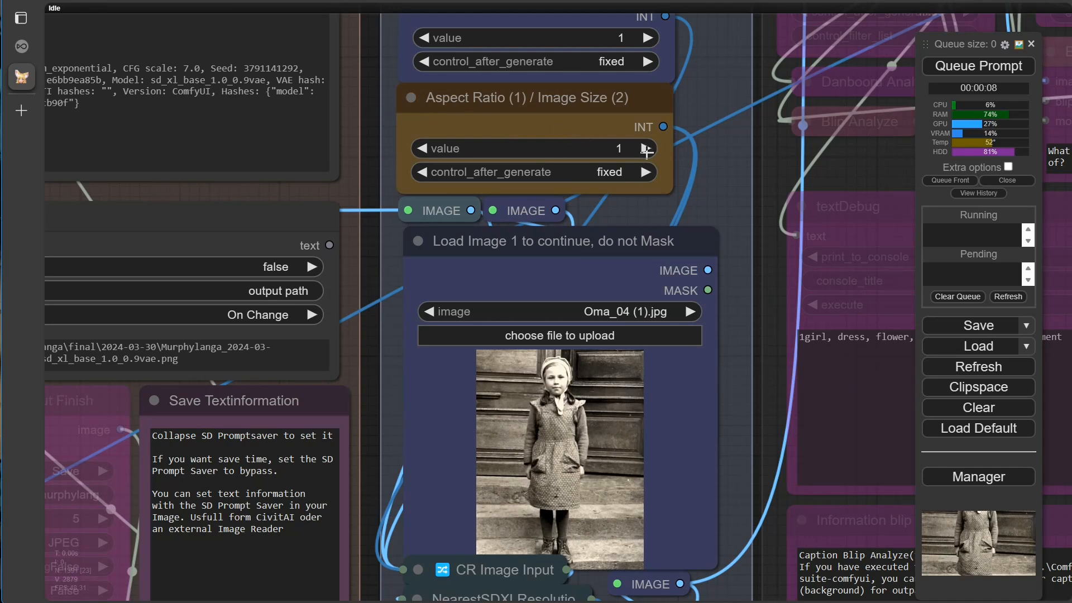
click(646, 149)
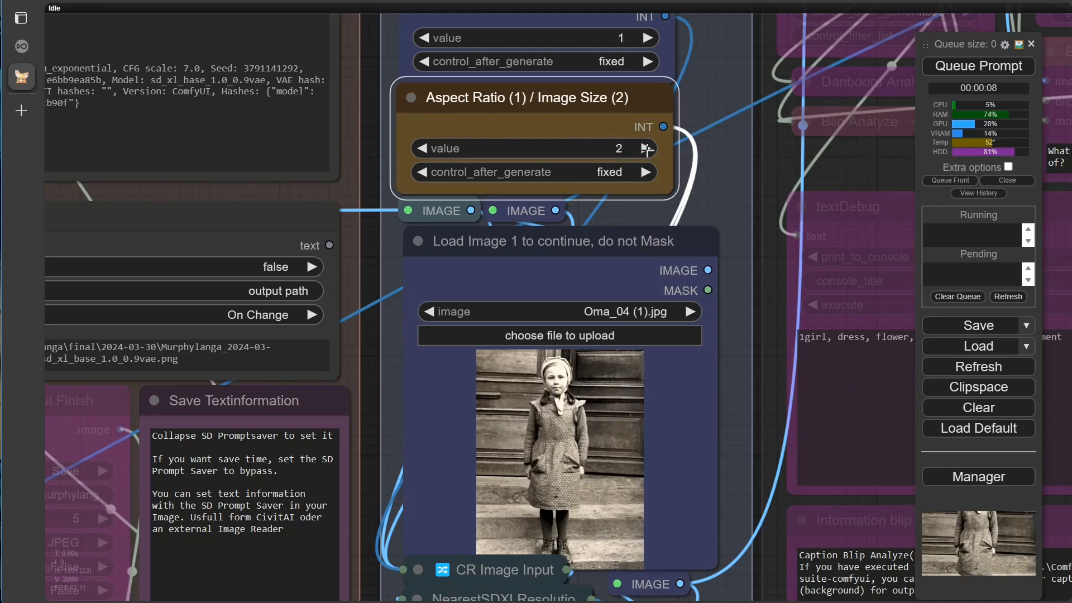
click(957, 72)
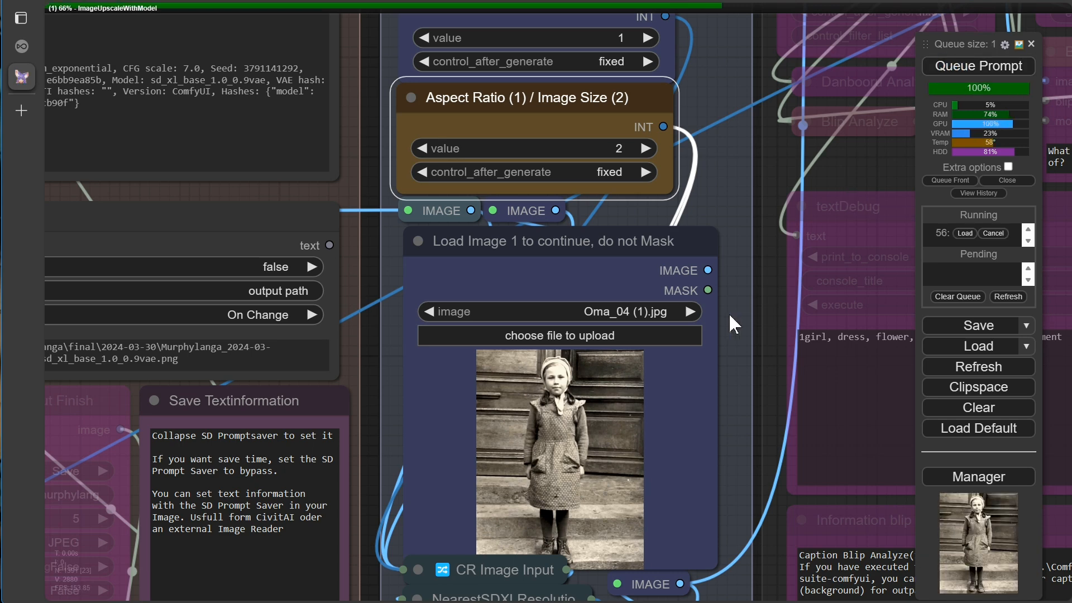
Step: Follow the running job in the SUPIR Upscale group, examining its preview image and SUPIR nodes
scroll(729, 312, down, 4)
scroll(759, 268, down, 6)
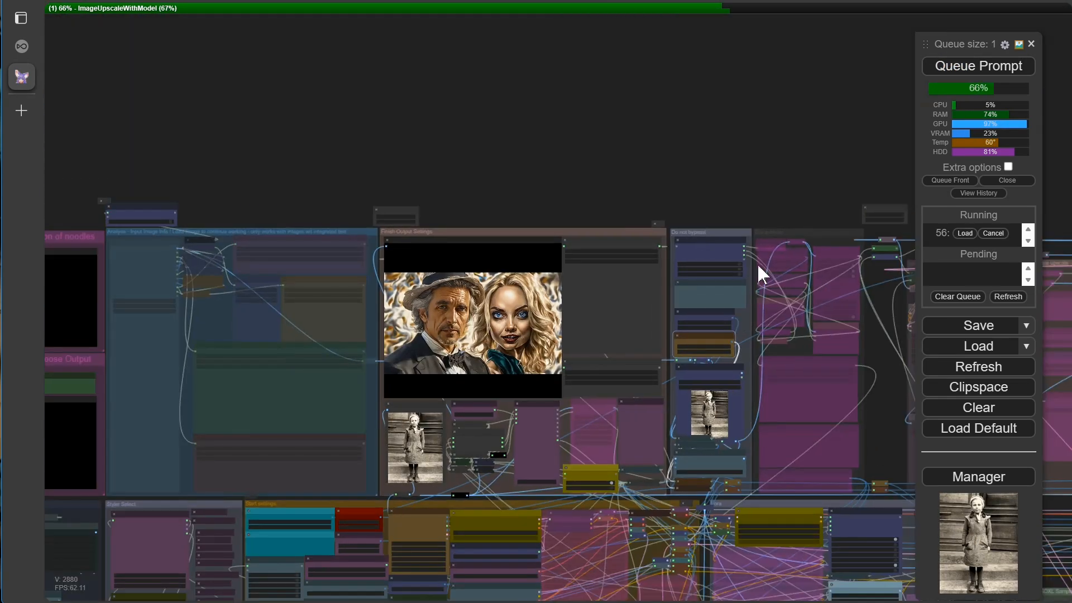
drag(668, 160, 67, 72)
drag(608, 82, 48, 57)
scroll(323, 351, up, 8)
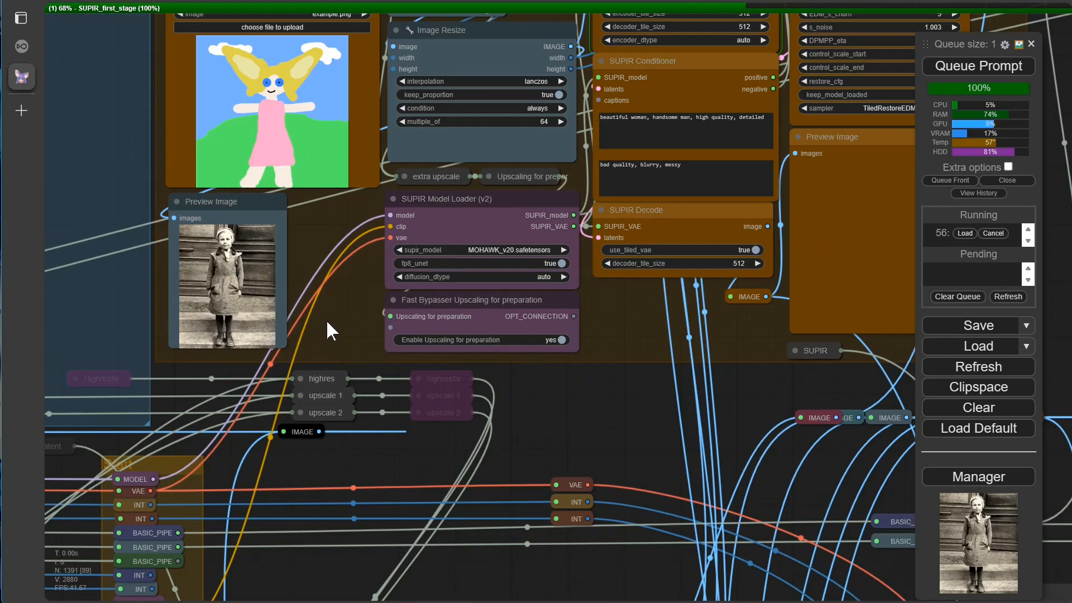
scroll(528, 473, down, 5)
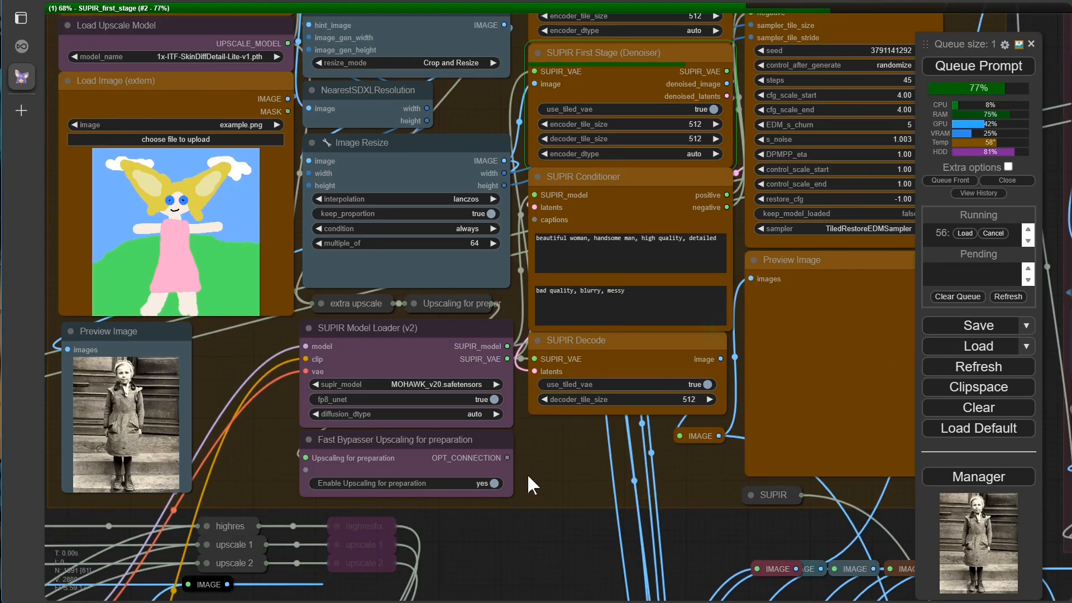
Step: Read through the SUPIR_conditioner error report and dismiss it
scroll(446, 480, down, 2)
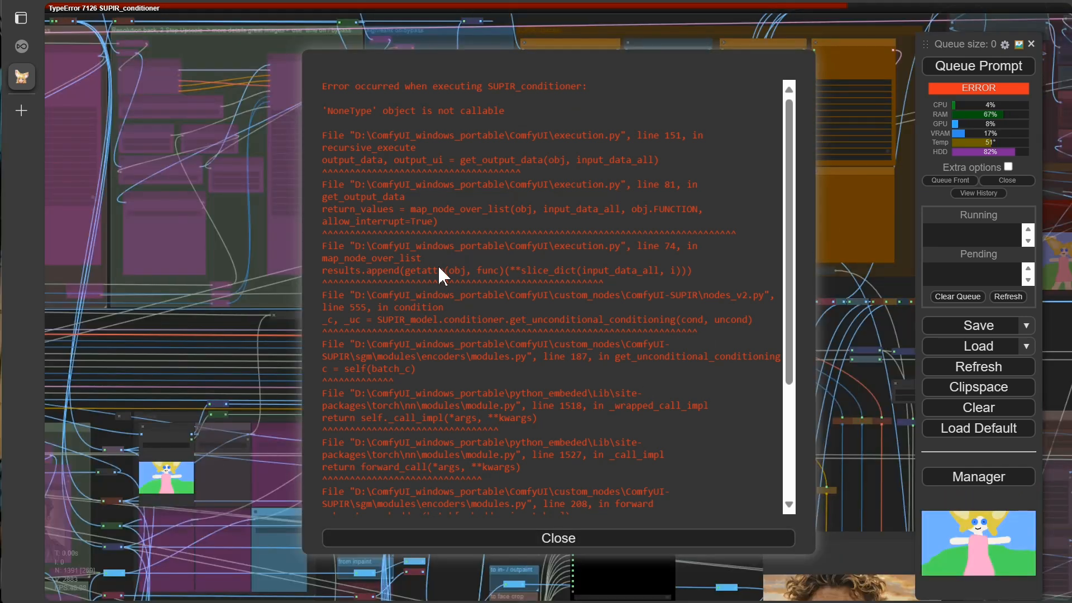
scroll(477, 301, down, 3)
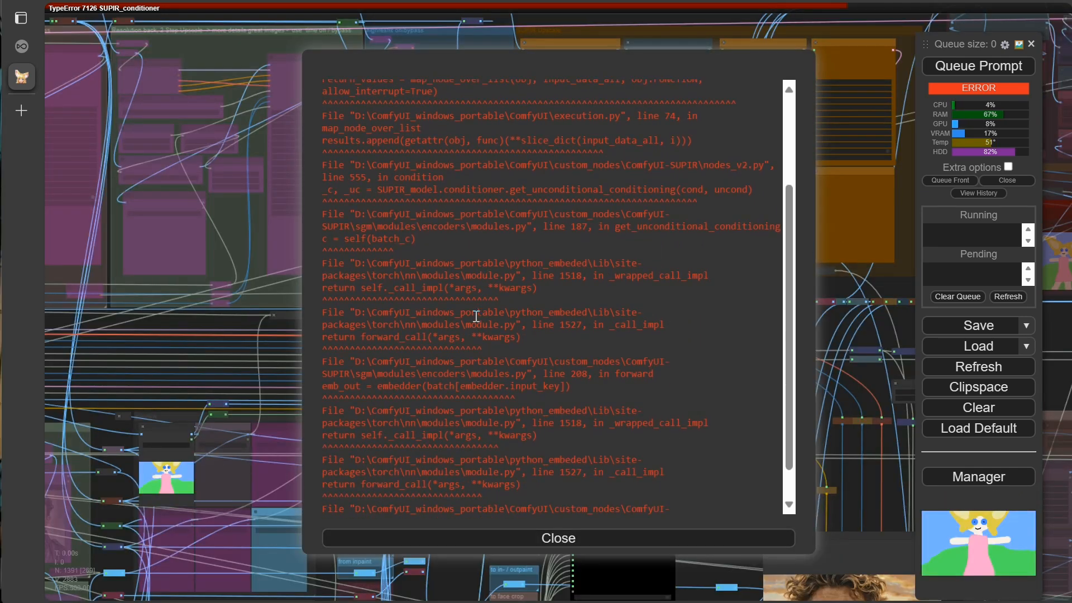
click(555, 540)
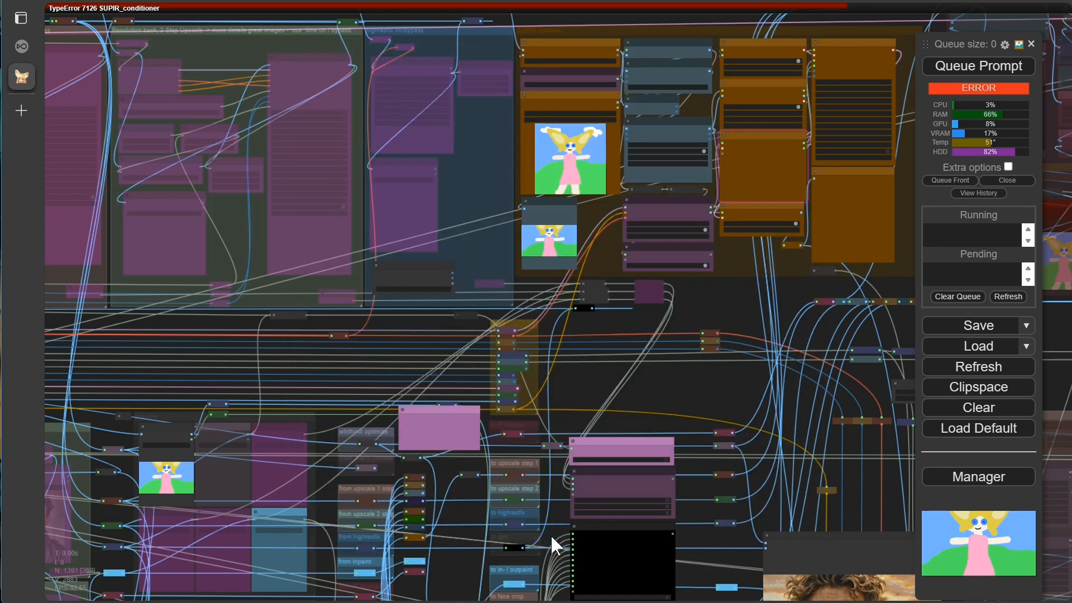
Step: Open the model installation list in the ComfyUI Manager and search it for "ups"
click(971, 484)
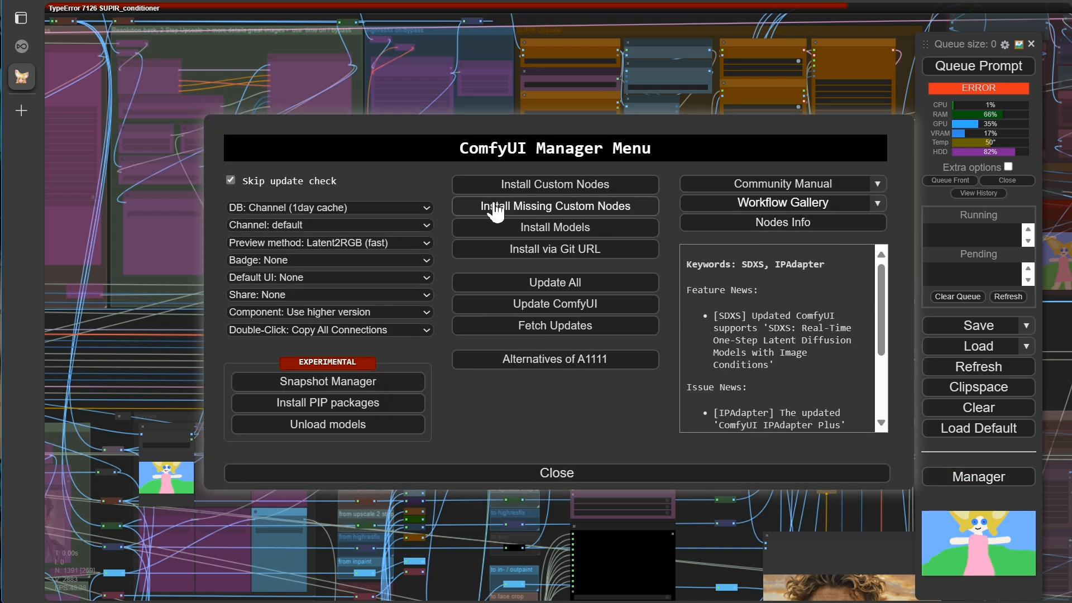
click(540, 227)
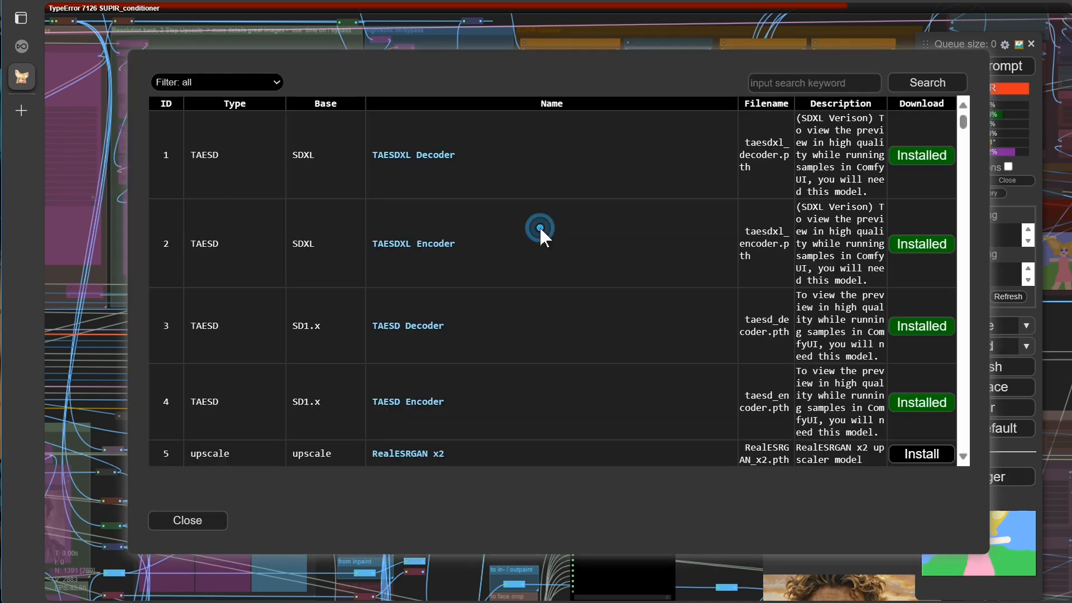
click(807, 80)
text(ups)
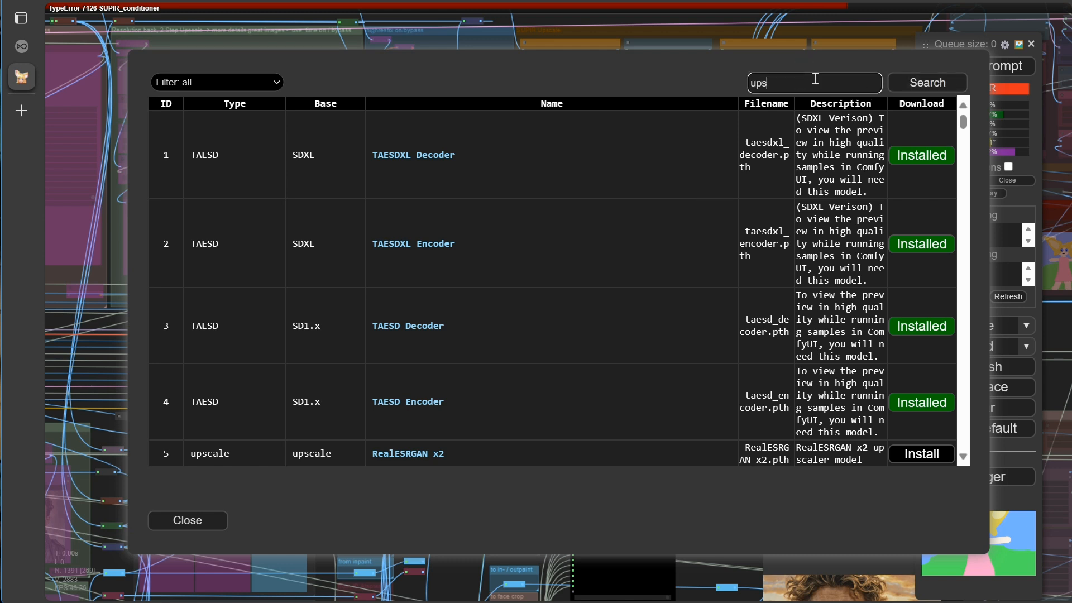
key(Return)
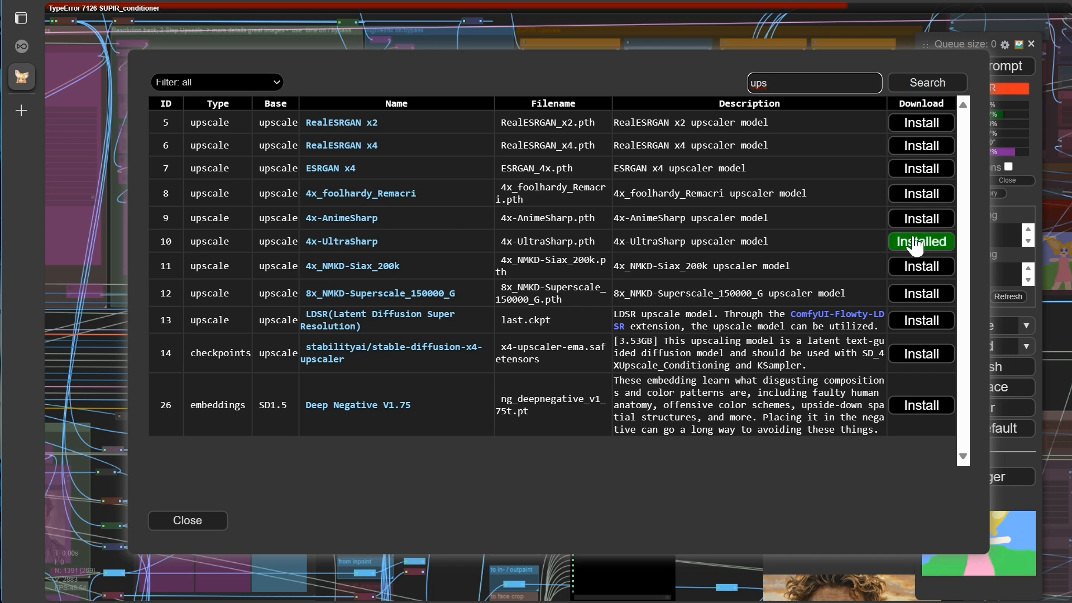
Step: Search the model list for "sup" instead and choose SUPIR-v0Q.ckpt for installation
click(803, 84)
key(BackSpace)
key(BackSpace)
key(BackSpace)
text(s)
click(934, 85)
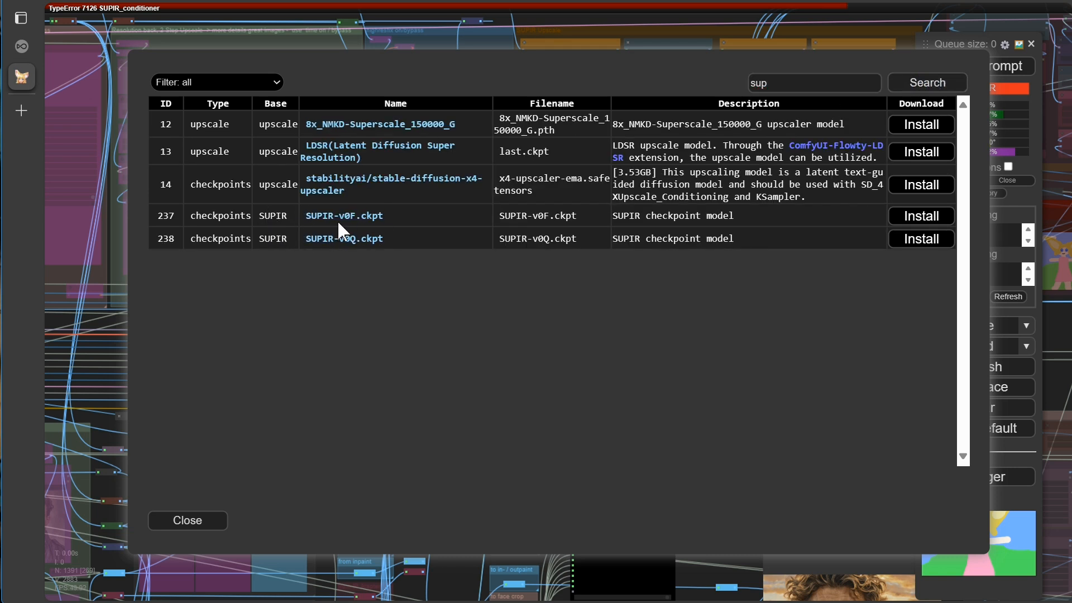
click(918, 240)
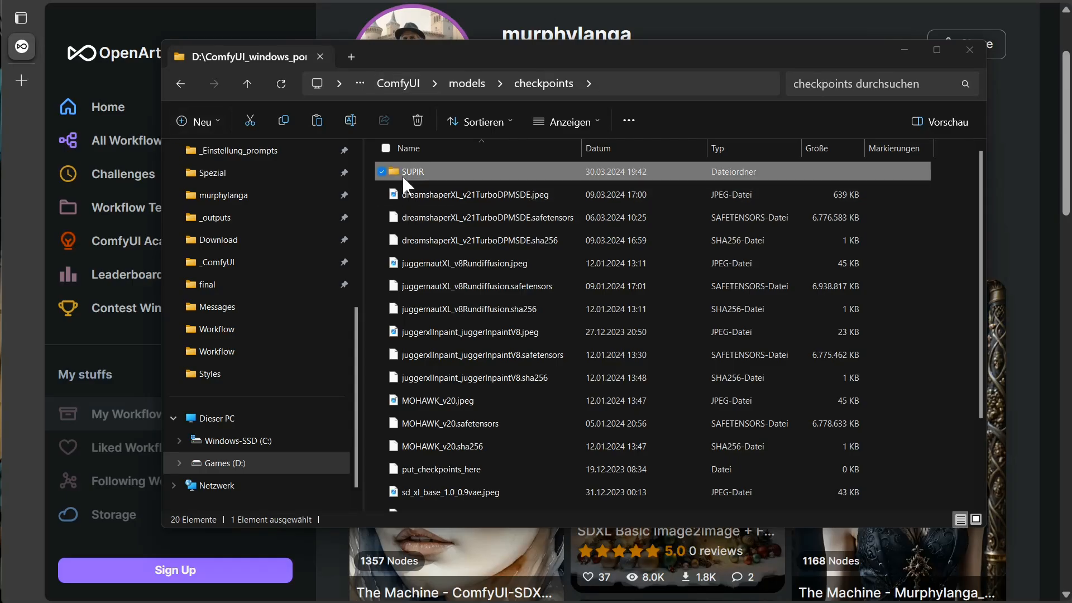
Step: In File Explorer, check the files in the SUPIR folder under models\checkpoints and go back up to the ComfyUI folder
double_click(402, 174)
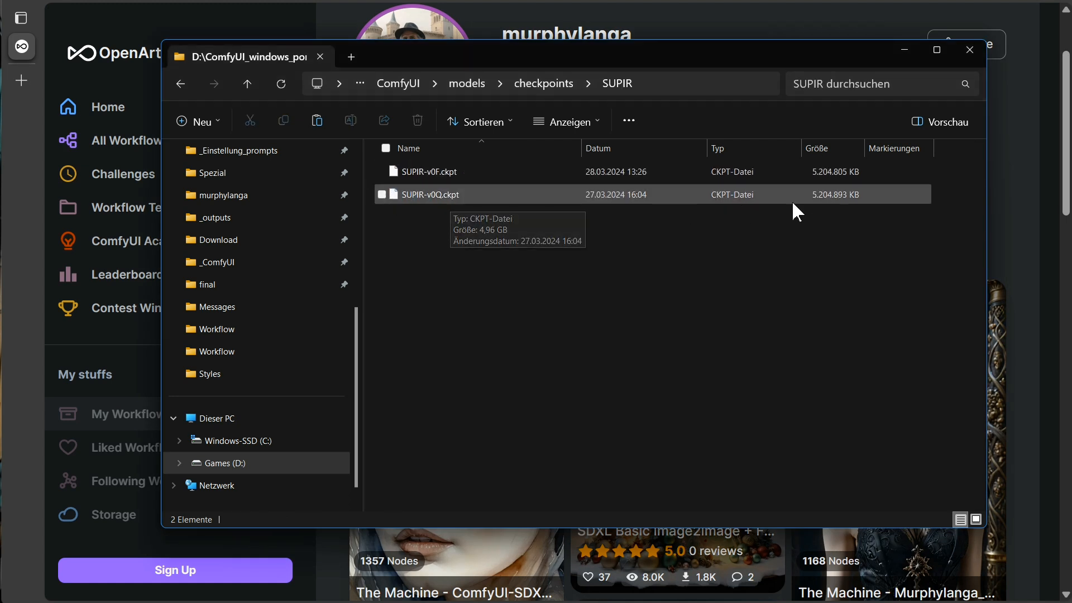
click(398, 83)
click(550, 82)
double_click(434, 376)
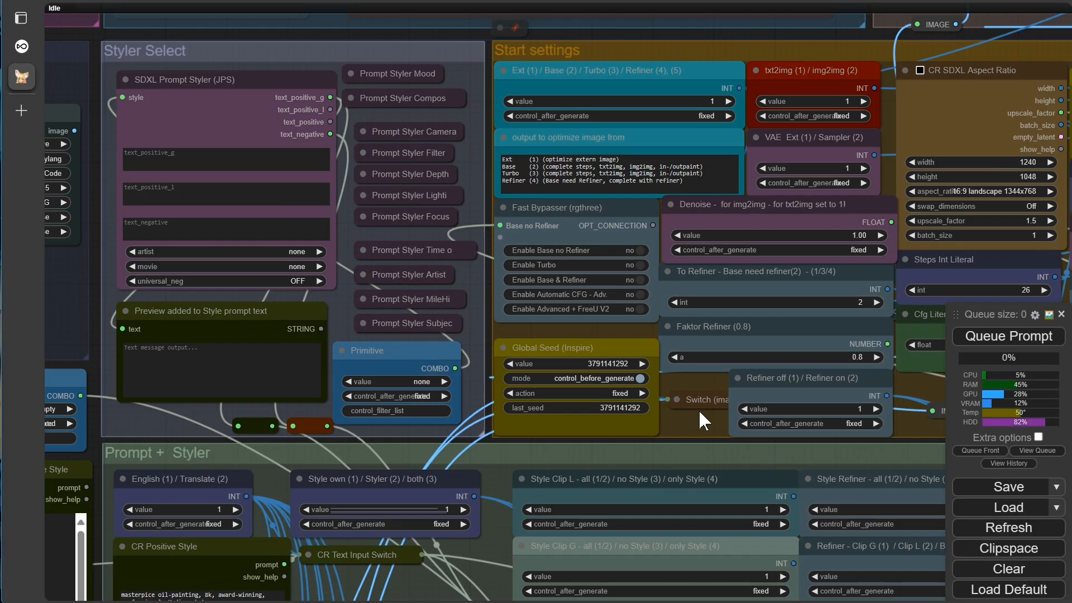
Step: Load Oma_04.jpg into the "Load Image 1 to continue, do not Mask" node
scroll(873, 326, down, 5)
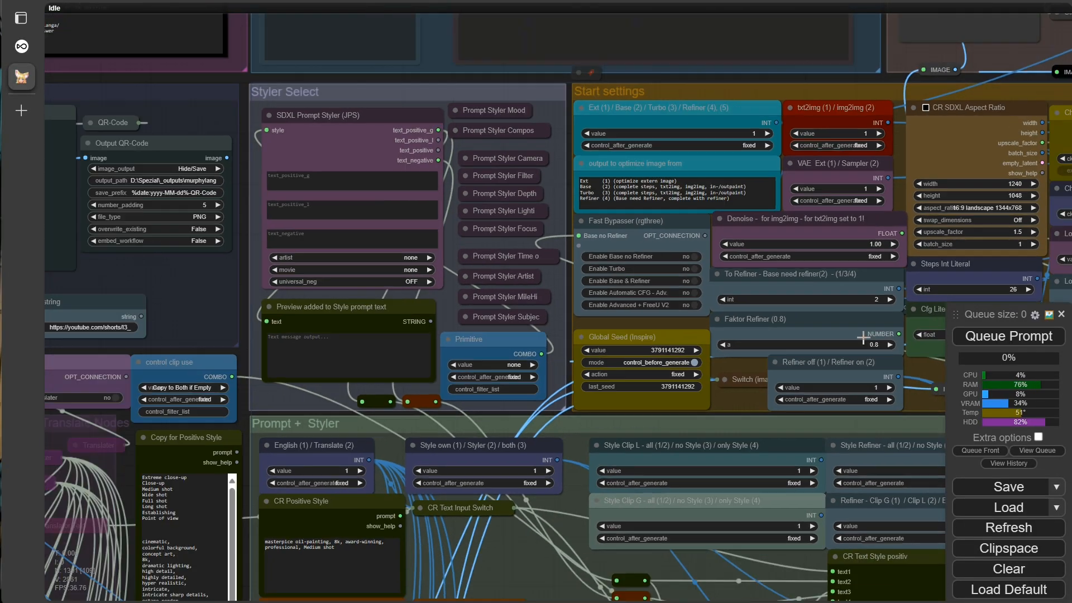
drag(759, 391, 752, 290)
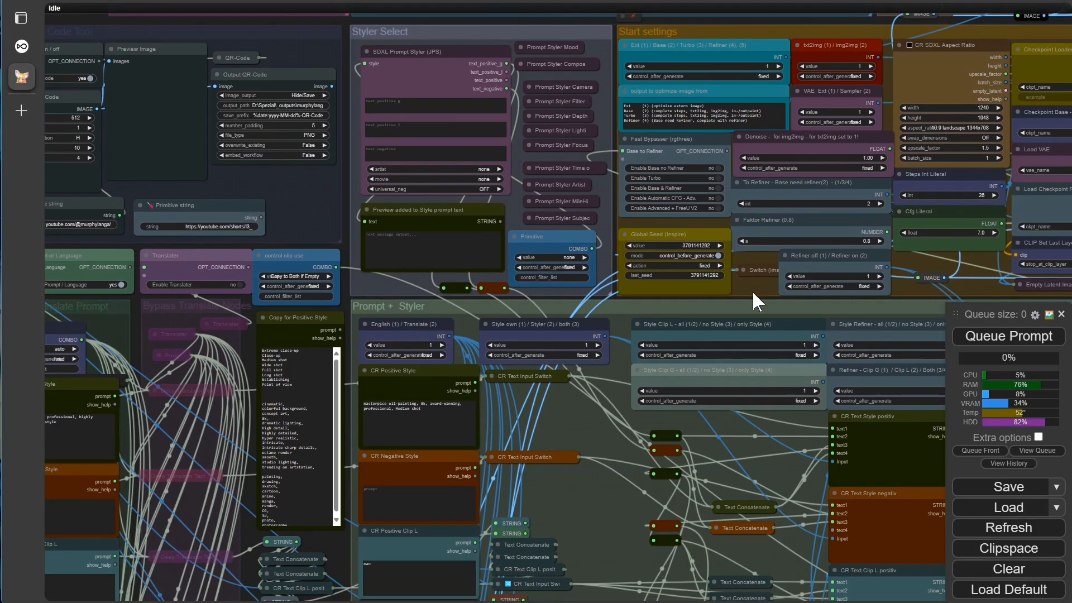
scroll(519, 417, up, 3)
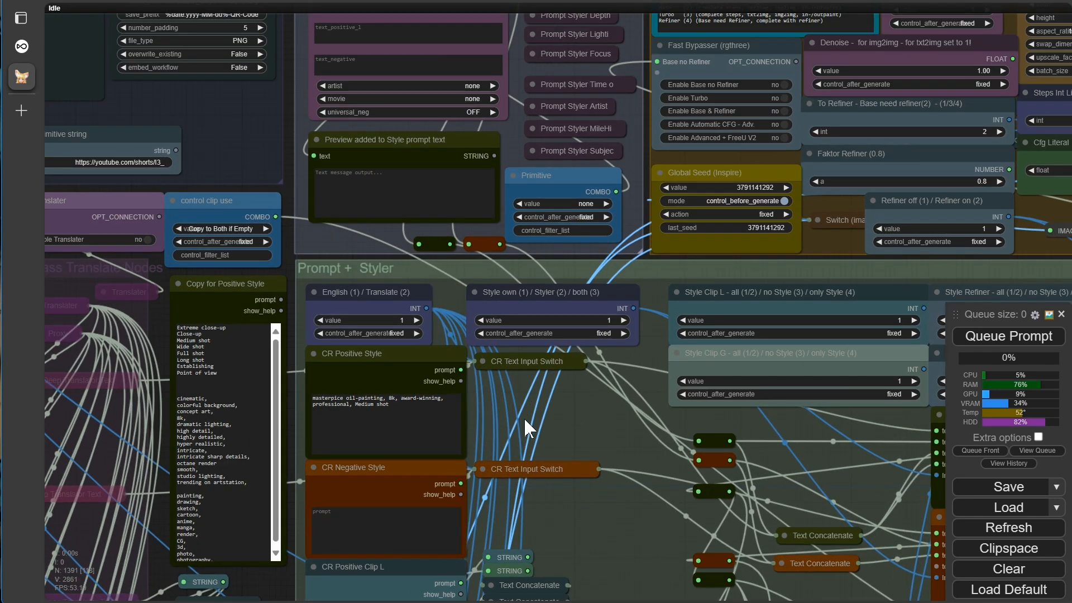
drag(836, 240, 405, 529)
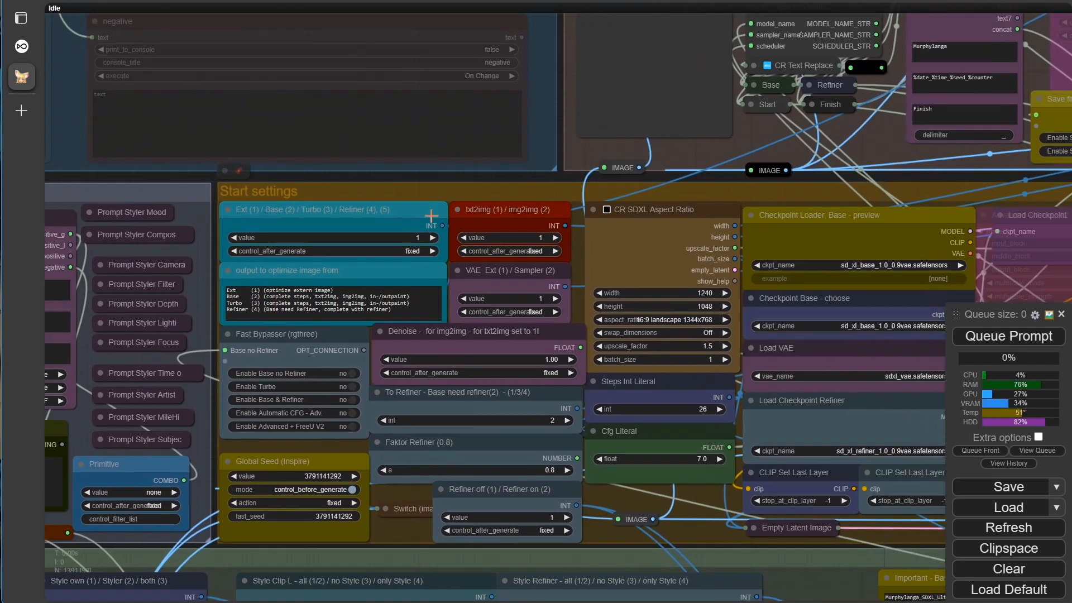
drag(747, 182, 259, 223)
drag(892, 226, 514, 462)
scroll(533, 256, up, 5)
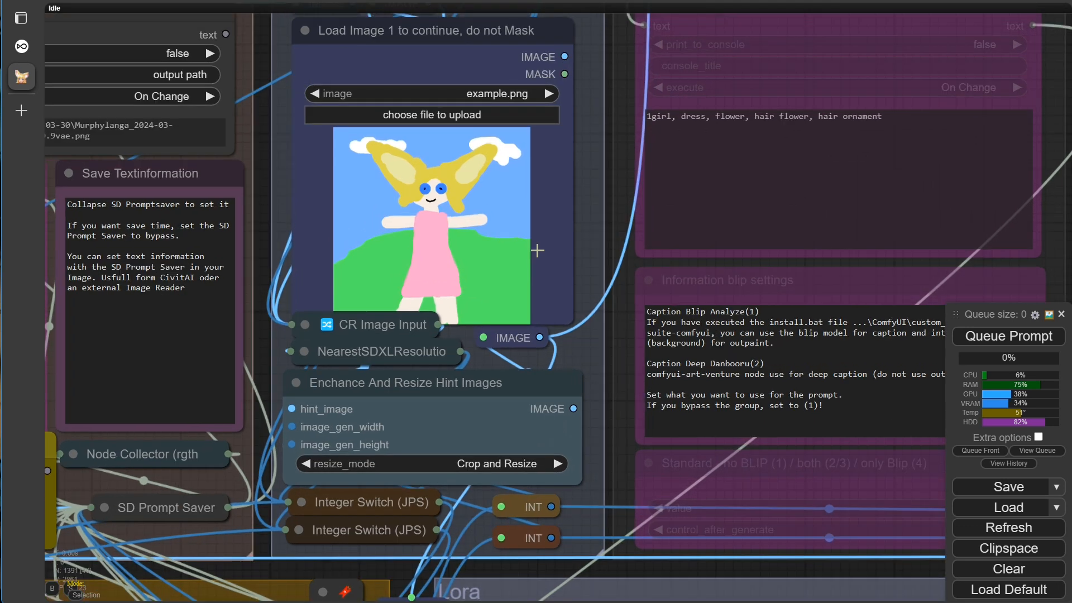
click(505, 95)
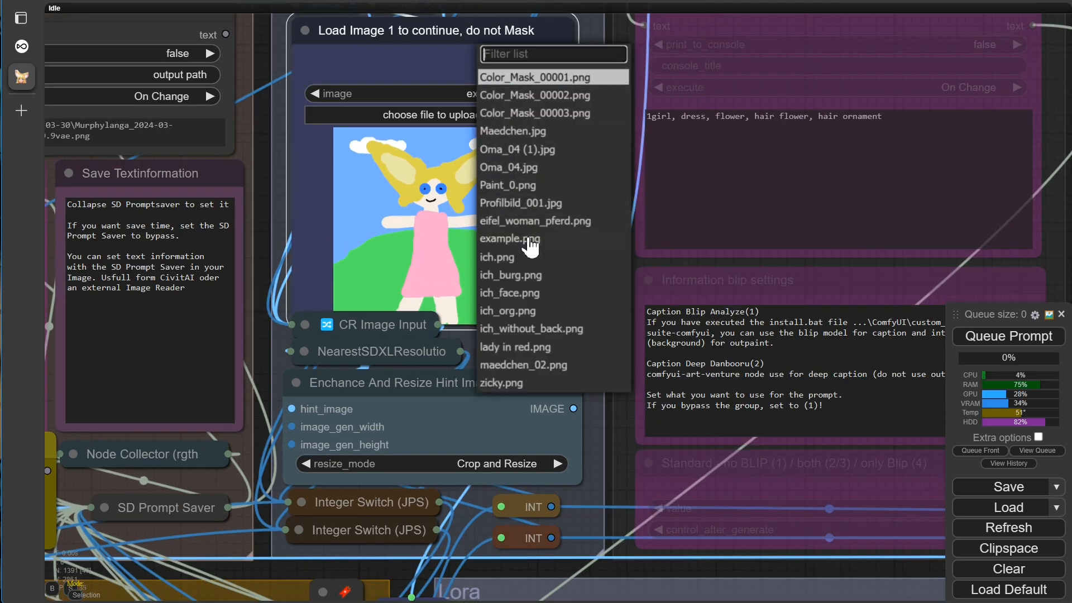
click(508, 167)
Step: Set the value of the Aspect Ratio (1) / Image Size (2) node above the loaded photo to 2
scroll(509, 179, down, 10)
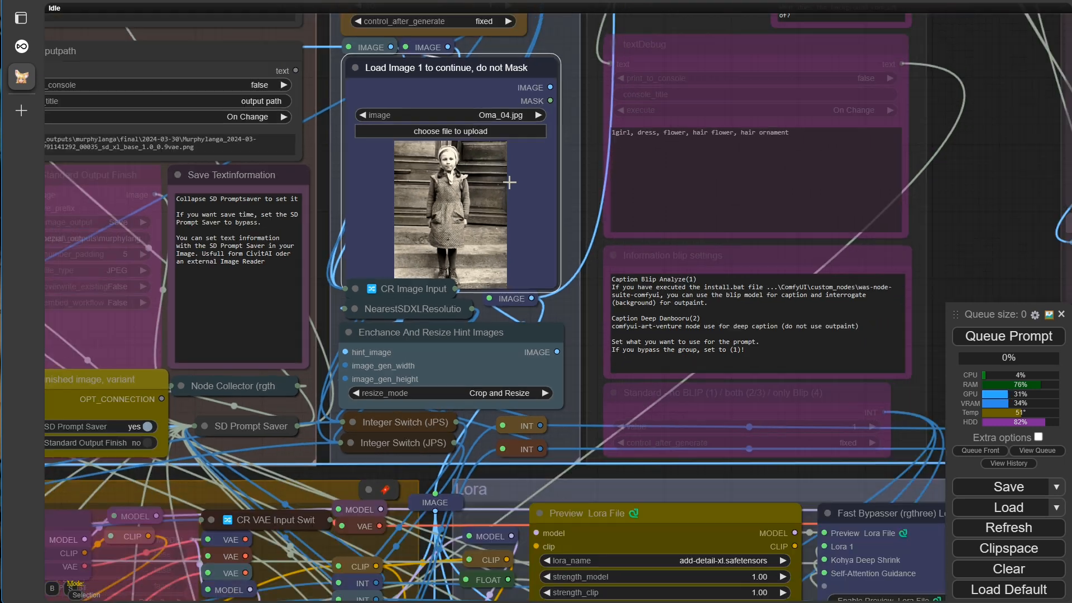
scroll(509, 183, down, 6)
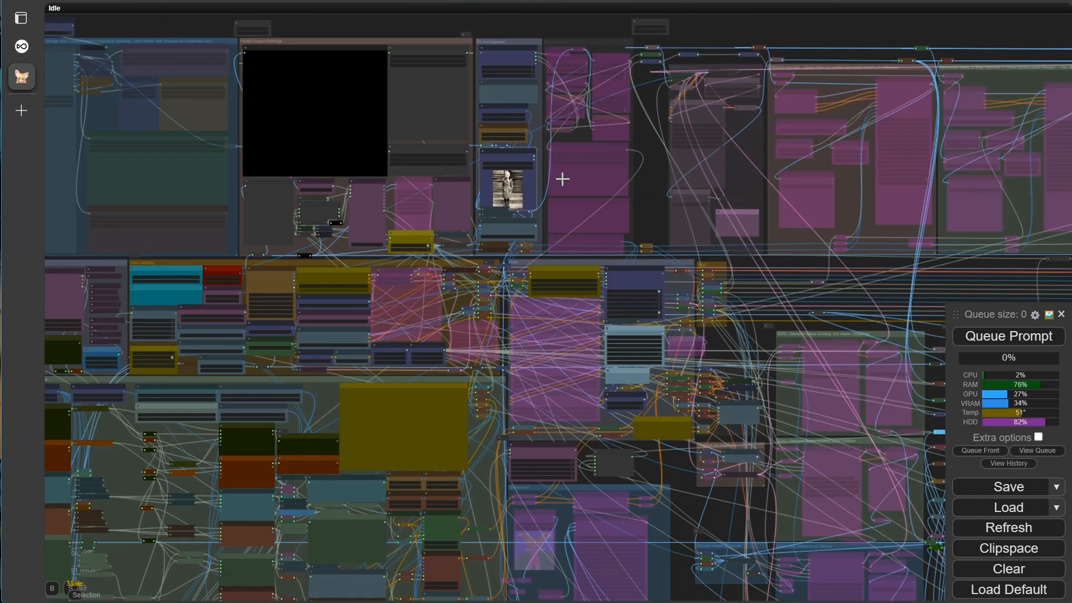
scroll(559, 175, up, 14)
drag(559, 79, 602, 247)
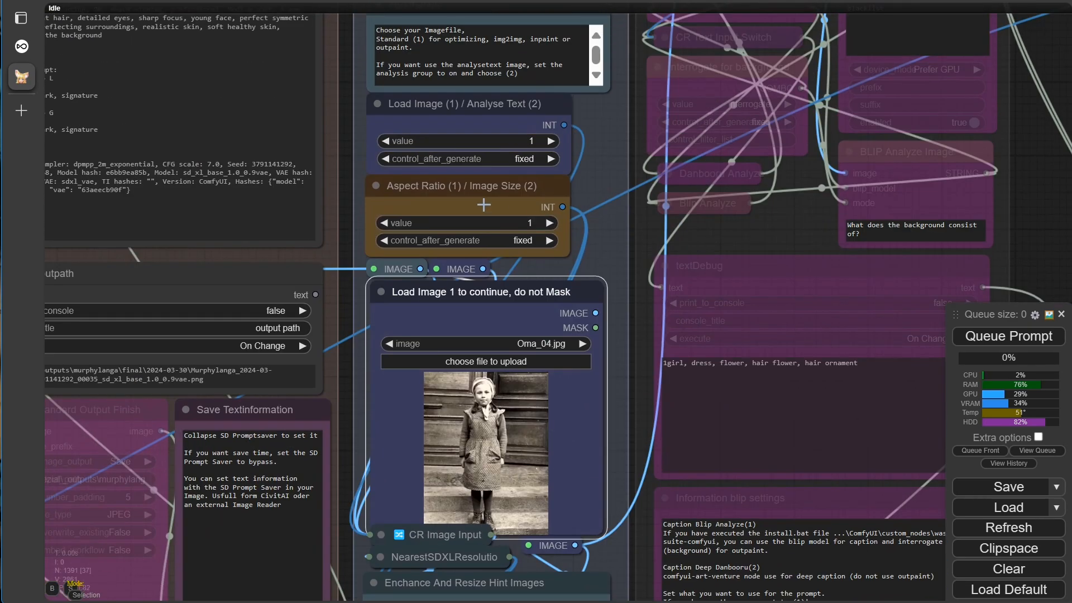
click(550, 224)
Step: Set supir_model in the SUPIR Model Loader (v2) node of the SUPIR Upscale group to SUPIR\SUPIR-v0F.ckpt
scroll(615, 243, down, 6)
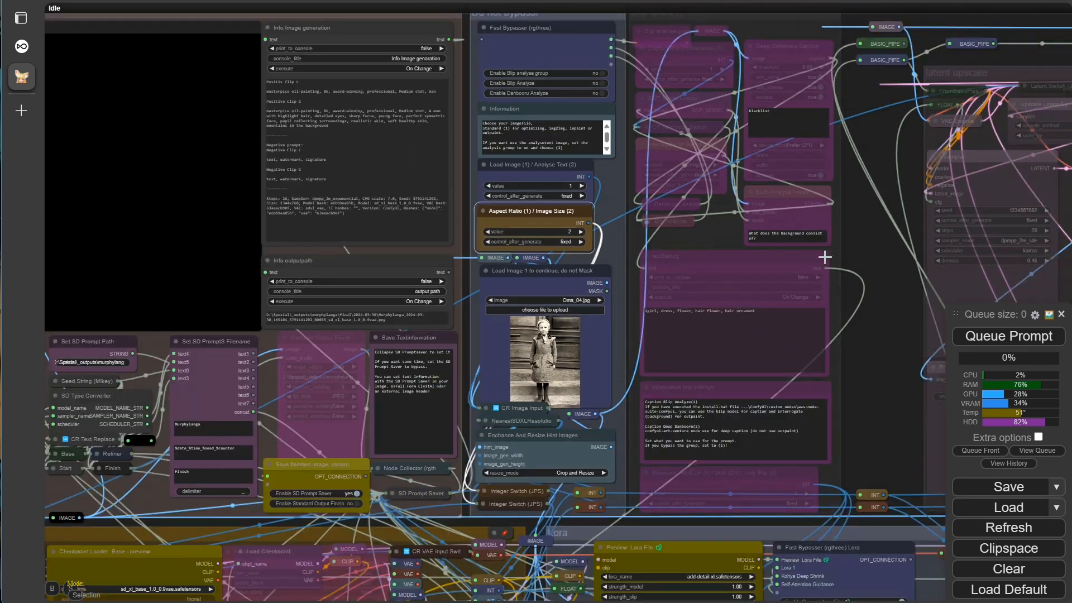
drag(888, 323, 381, 392)
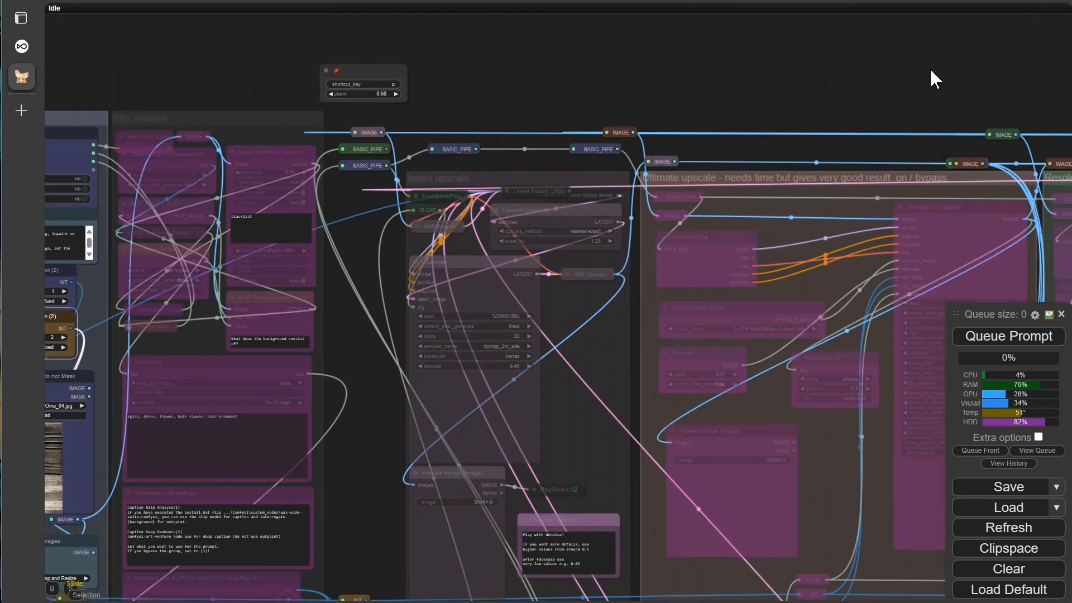
drag(930, 71, 106, 96)
drag(701, 60, 73, 22)
scroll(479, 170, up, 9)
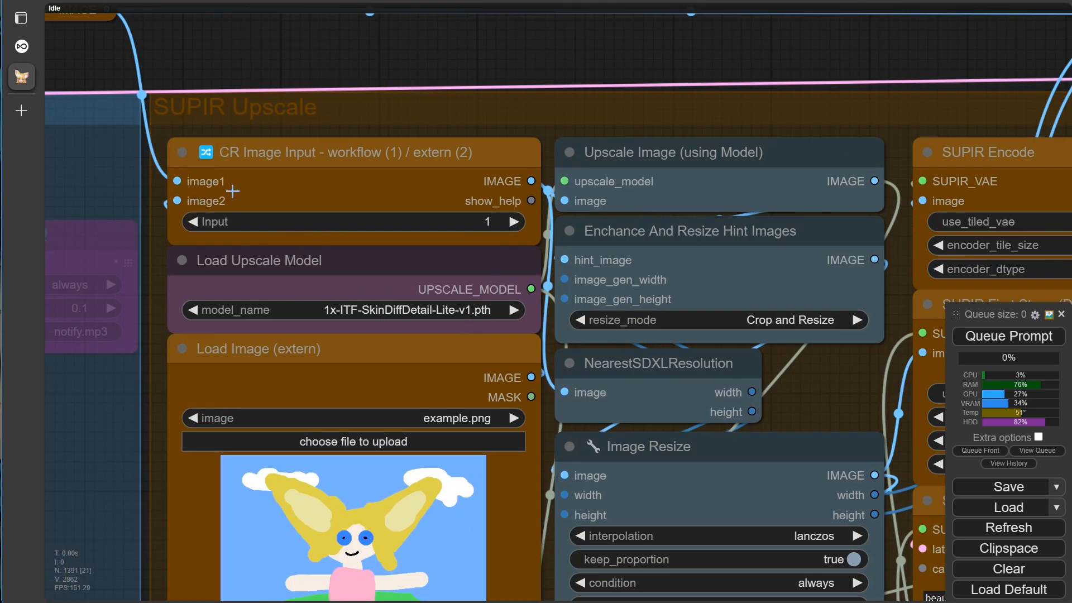
drag(806, 403, 780, 182)
drag(497, 535, 415, 239)
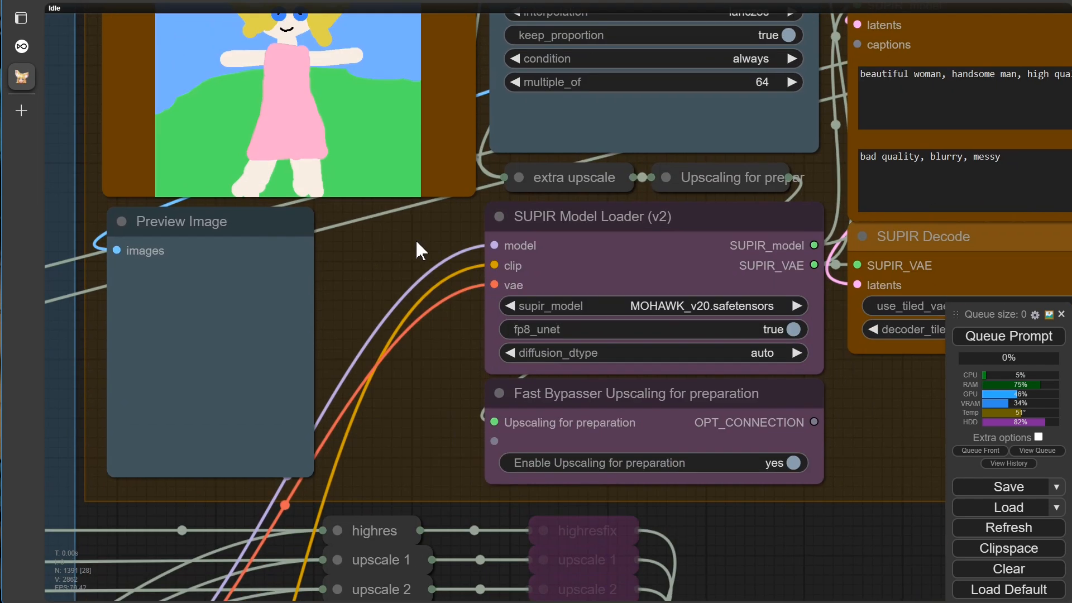
click(673, 307)
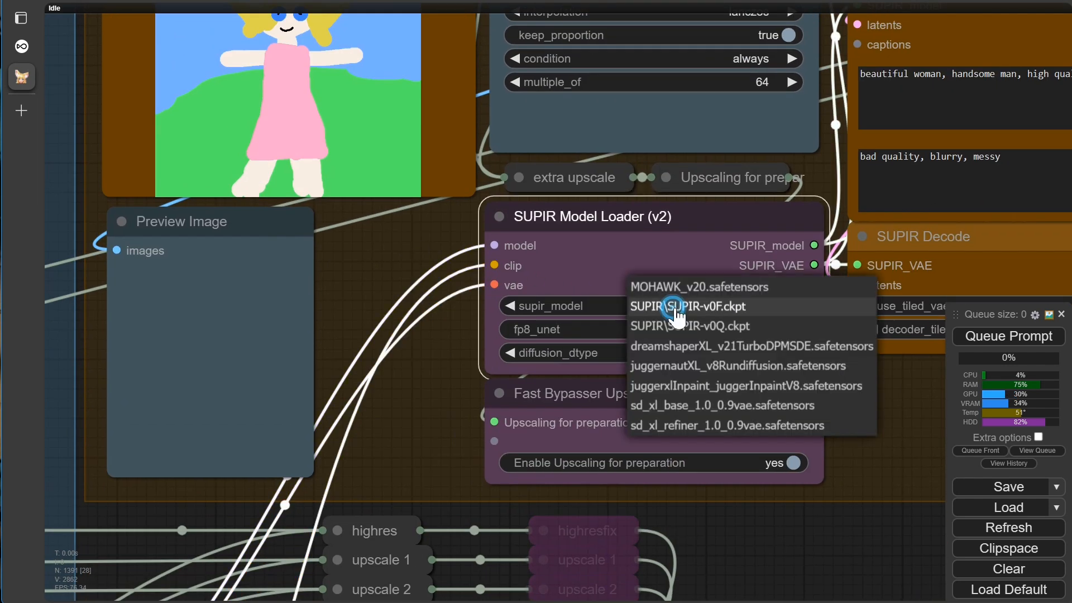
click(727, 307)
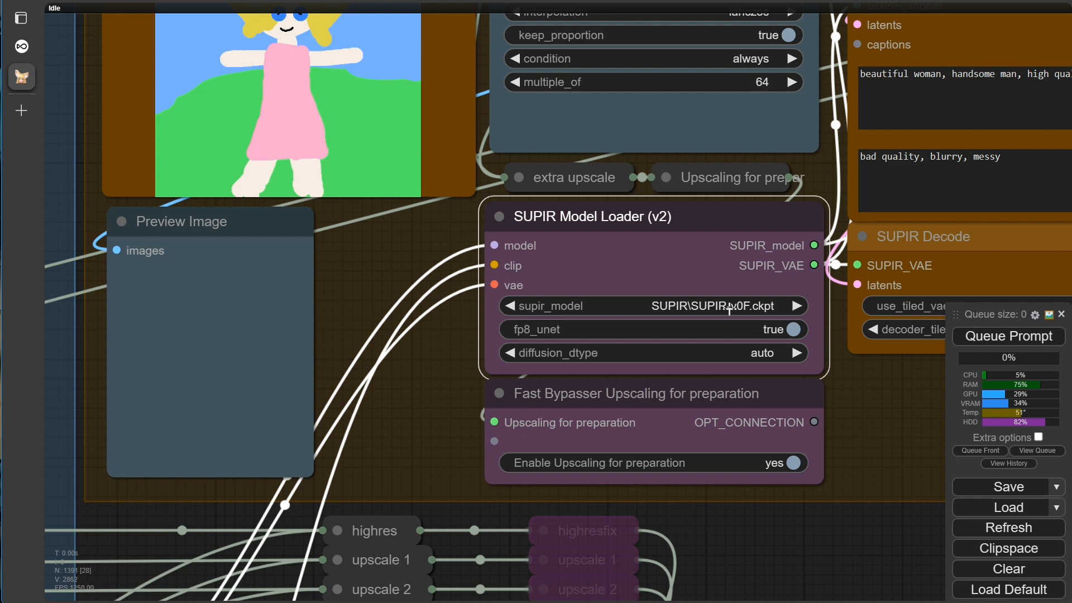
Step: Check the available SUPIR checkpoints in the SUPIR Model Loader (v2), select SUPIR\SUPIR-v0F.ckpt, and queue the prompt
scroll(730, 309, down, 6)
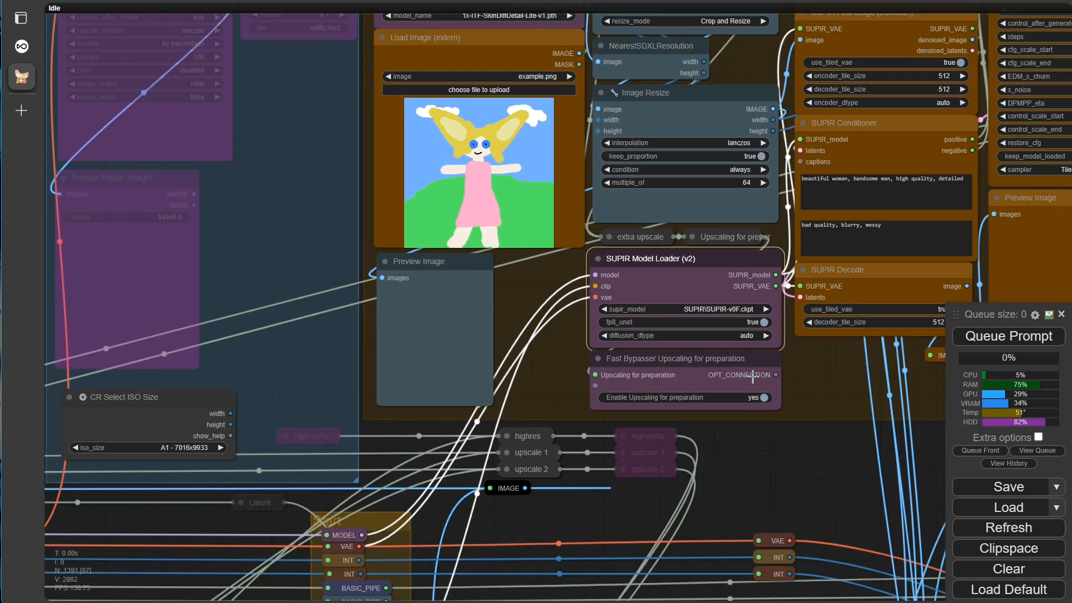
scroll(698, 411, down, 4)
drag(715, 417, 668, 417)
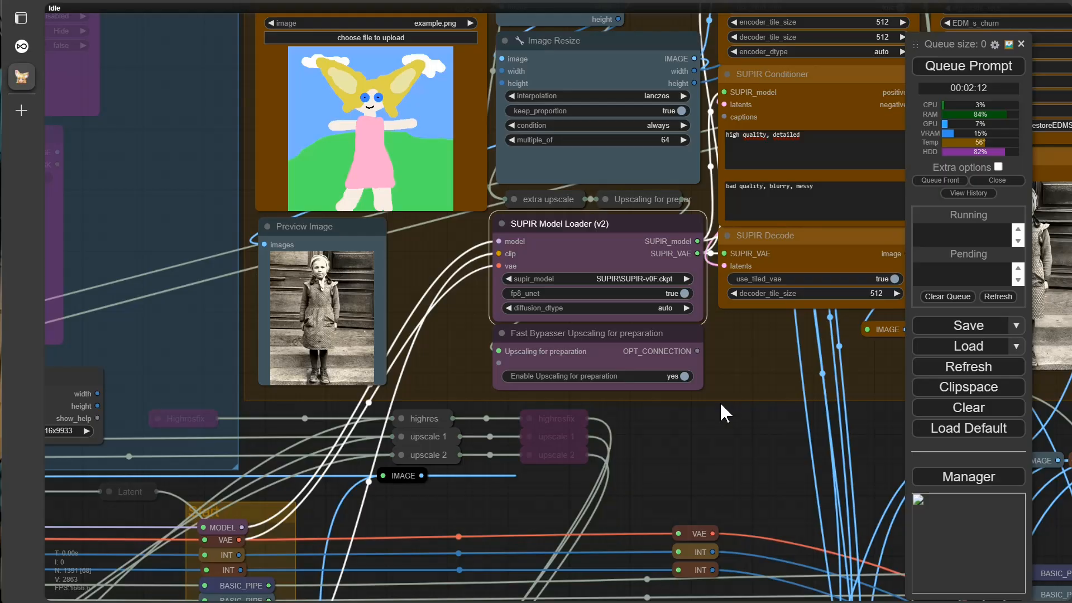
scroll(719, 401, down, 8)
scroll(679, 410, up, 15)
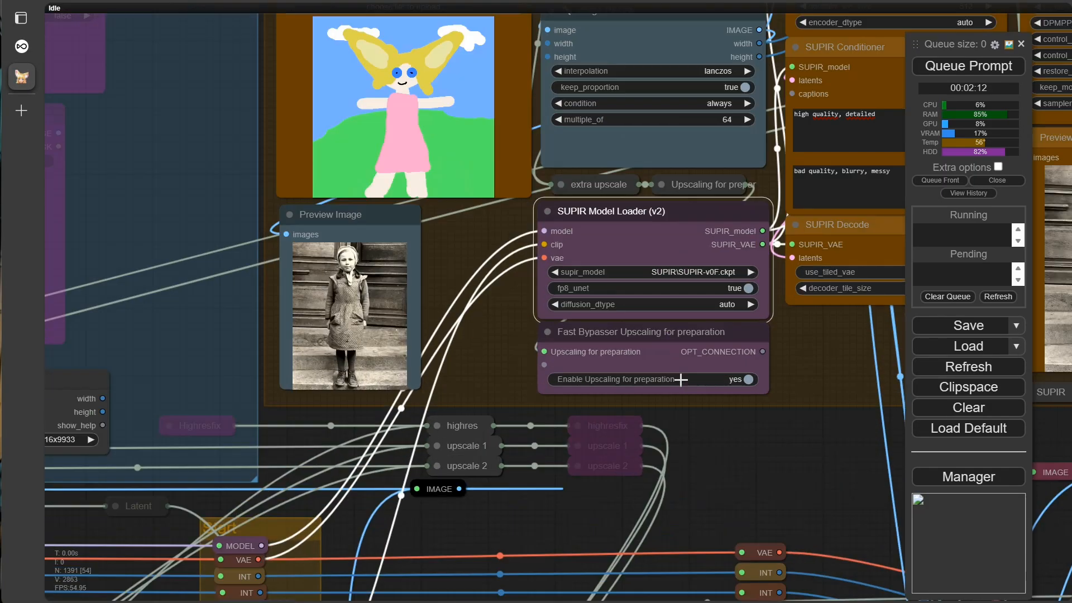
click(692, 210)
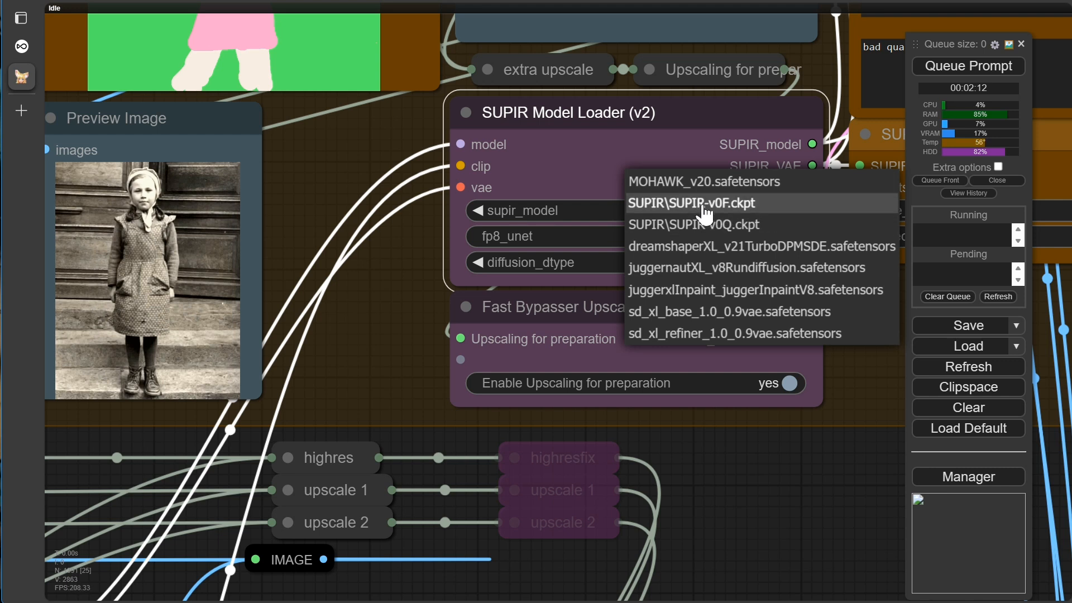
click(705, 203)
click(698, 210)
click(704, 225)
click(703, 212)
click(701, 206)
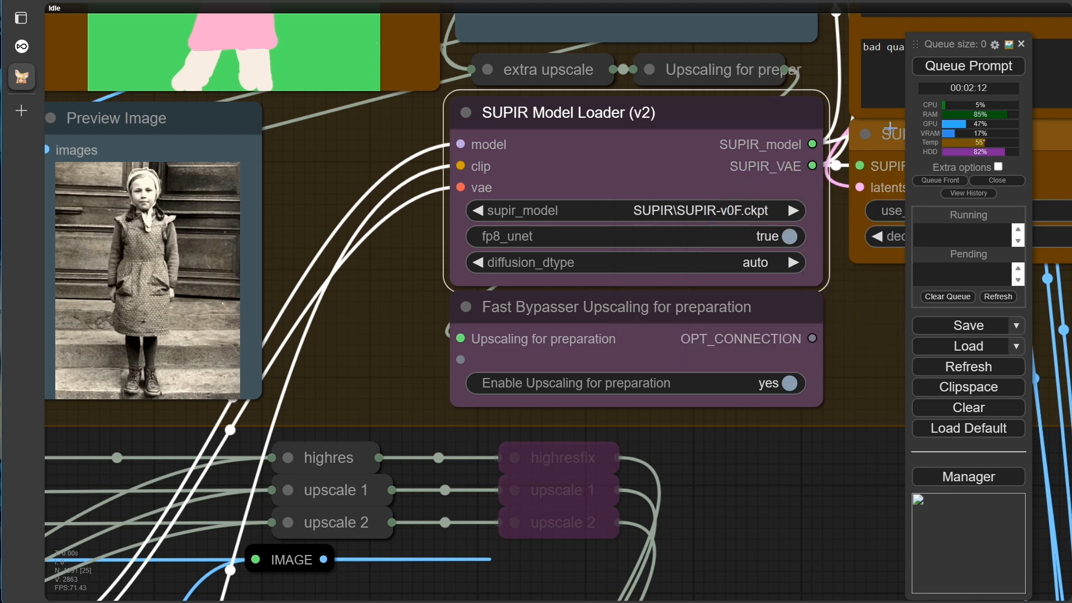
click(953, 69)
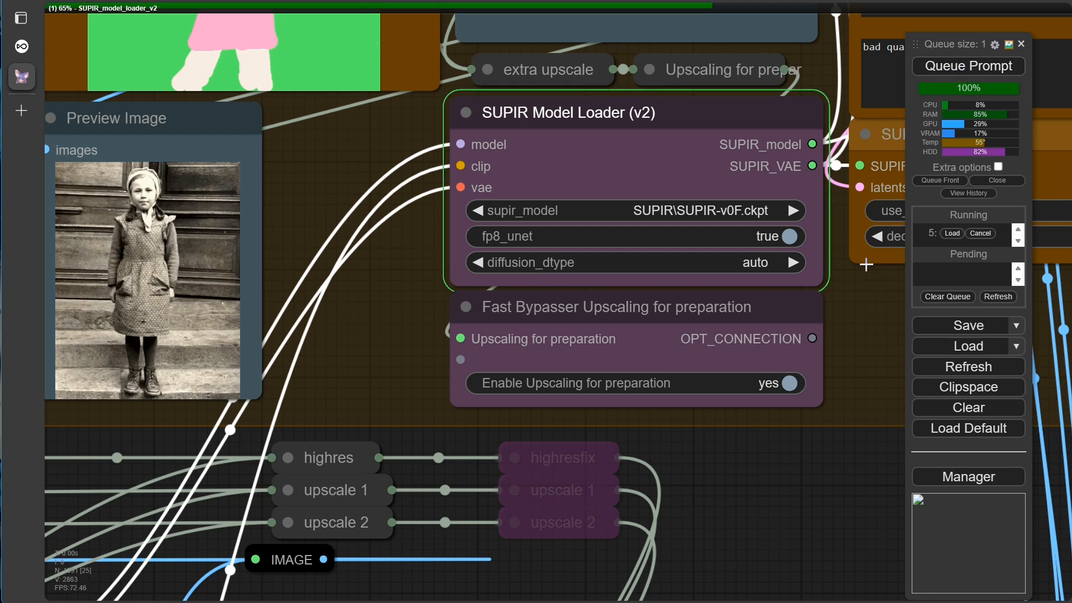
Step: Watch the queued run through the SUPIR Model Loader and SUPIR Sampler nodes, and examine the Preview Image
scroll(863, 281, down, 3)
drag(863, 281, 475, 268)
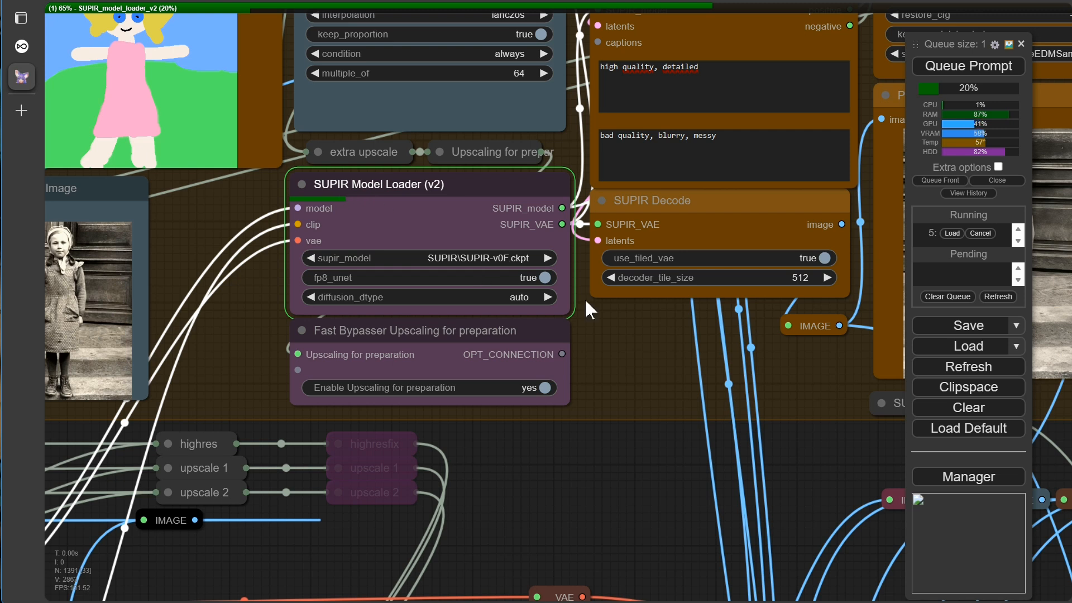
scroll(603, 313, down, 5)
drag(626, 354, 371, 441)
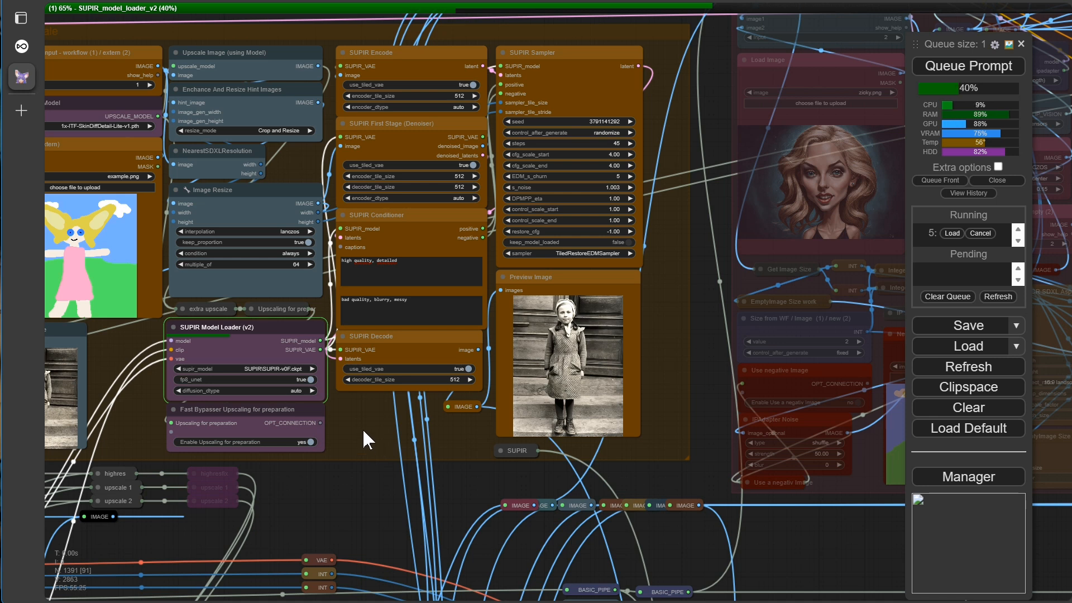
scroll(313, 391, up, 2)
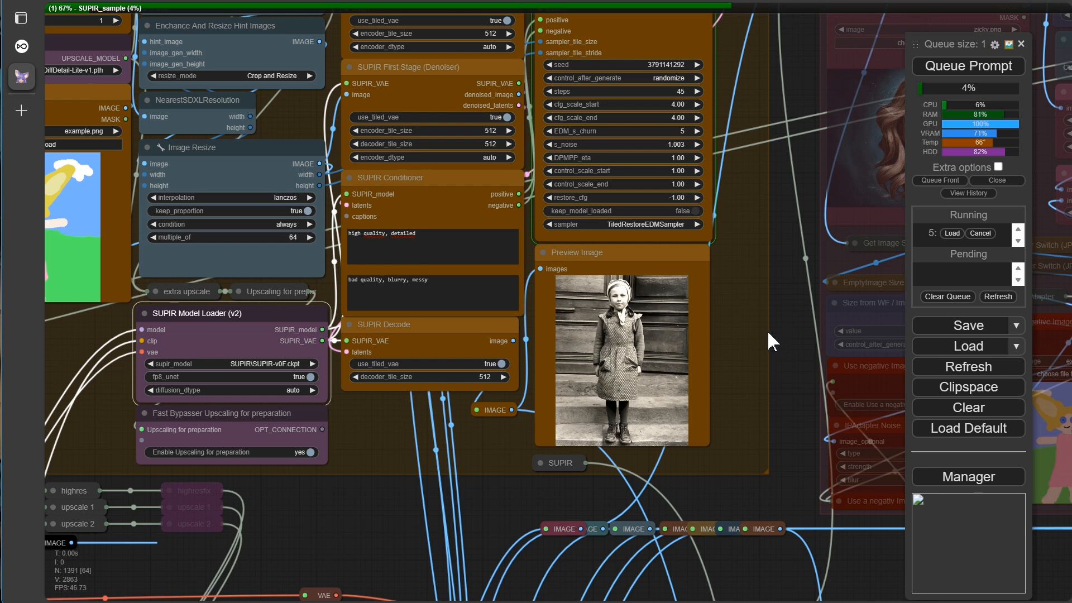
scroll(767, 330, up, 2)
drag(761, 313, 761, 426)
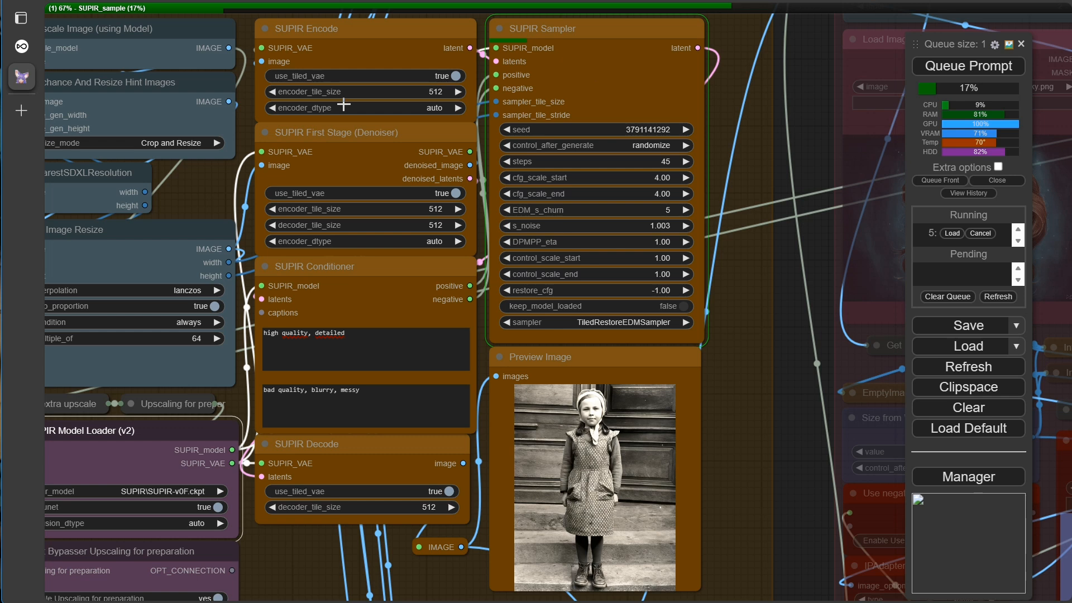
Step: Examine the input, resize, denoiser, conditioner, decode and sampler settings throughout the SUPIR Upscale group during the run
drag(228, 184, 628, 239)
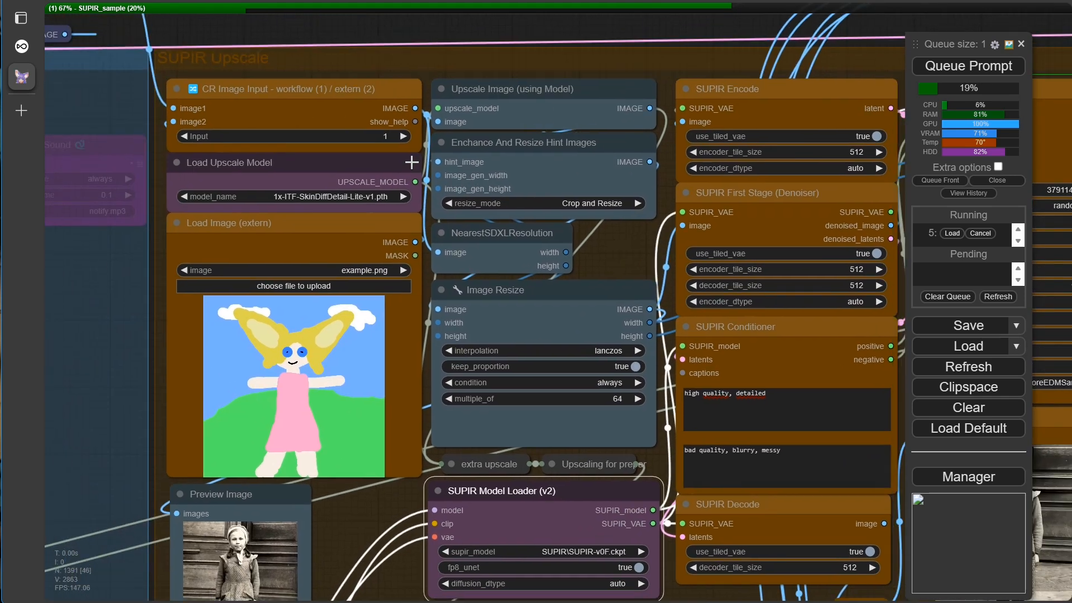
scroll(378, 151, up, 5)
drag(751, 296, 230, 199)
scroll(650, 280, down, 1)
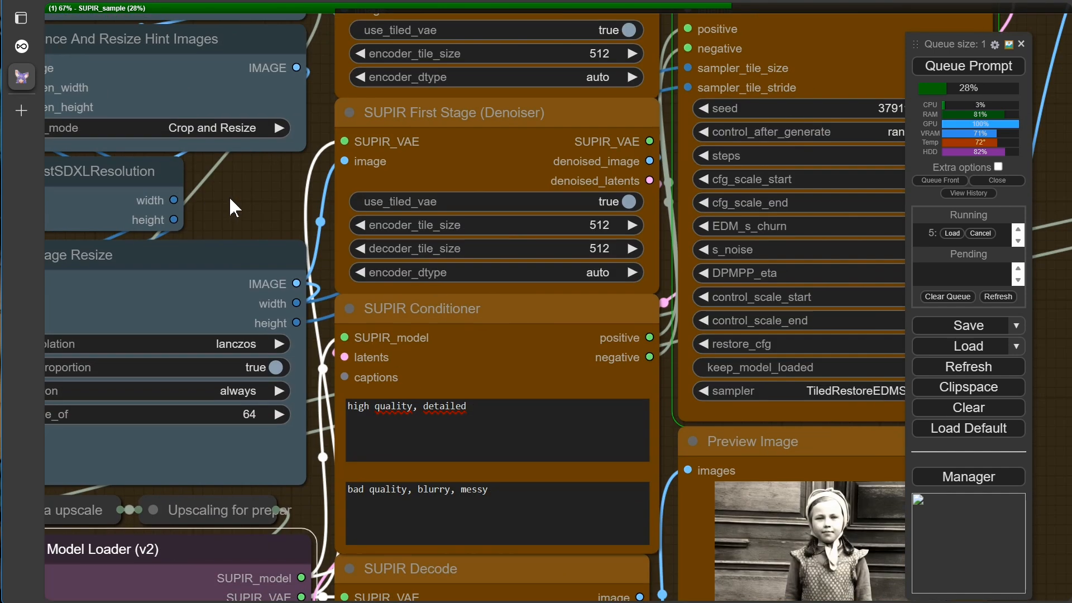
scroll(233, 251, down, 4)
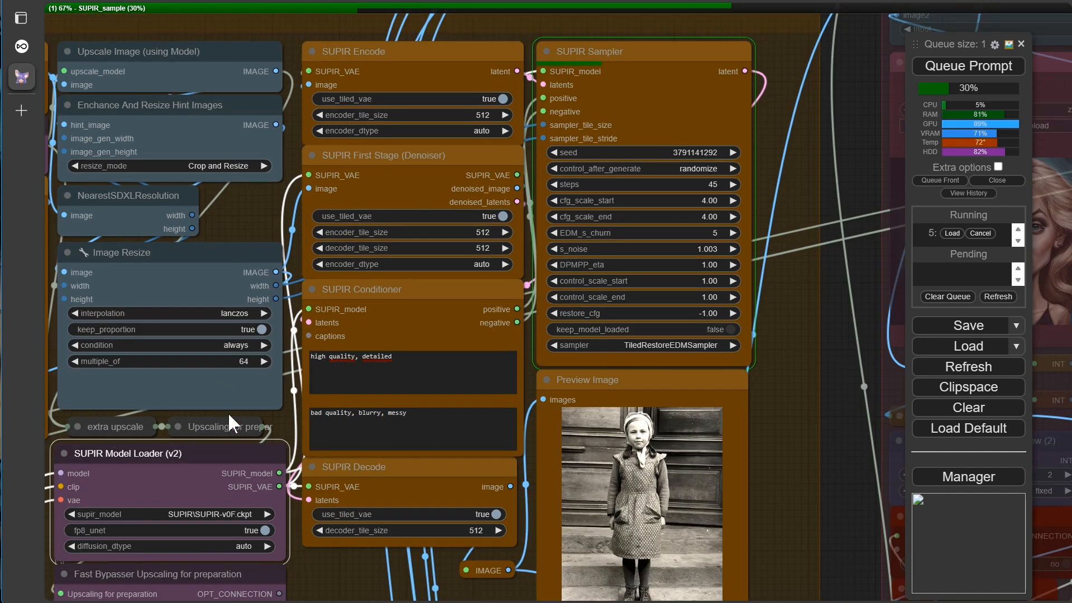
drag(332, 567, 398, 434)
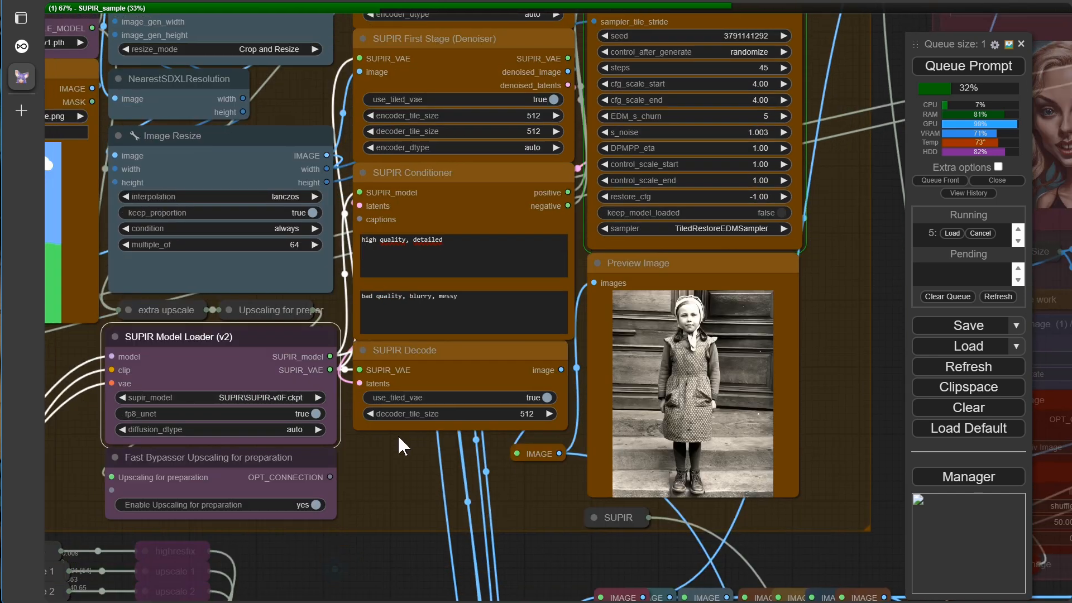
scroll(374, 464, up, 2)
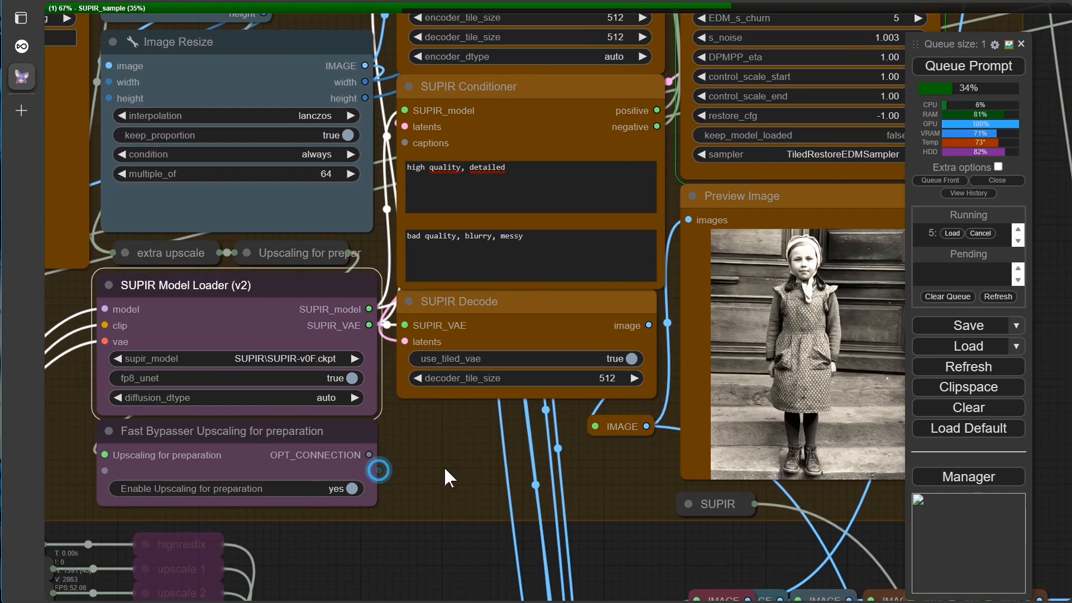
drag(379, 470, 445, 469)
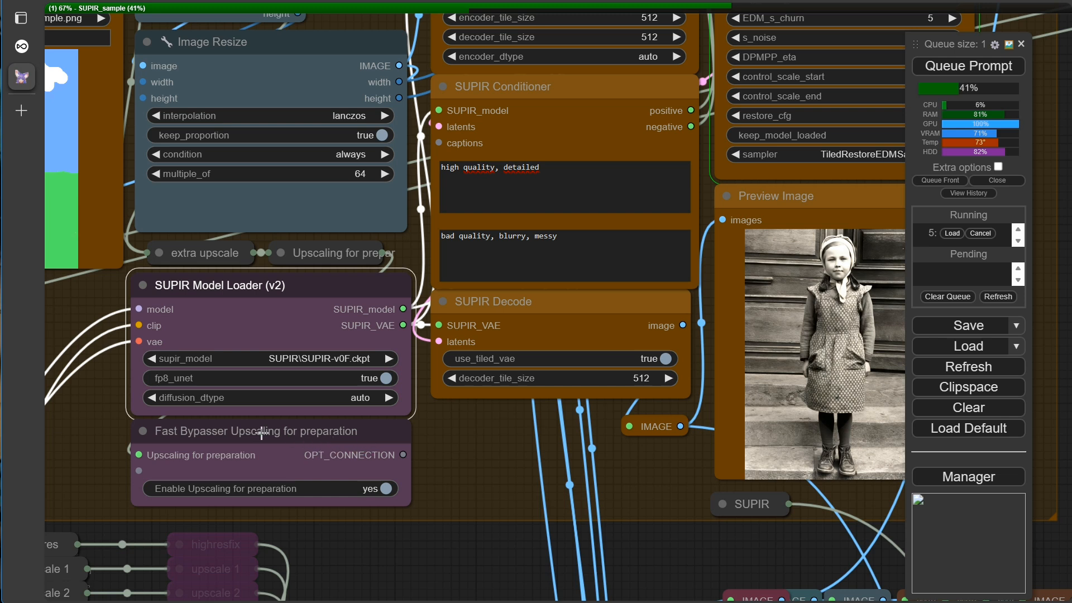
drag(447, 443, 234, 538)
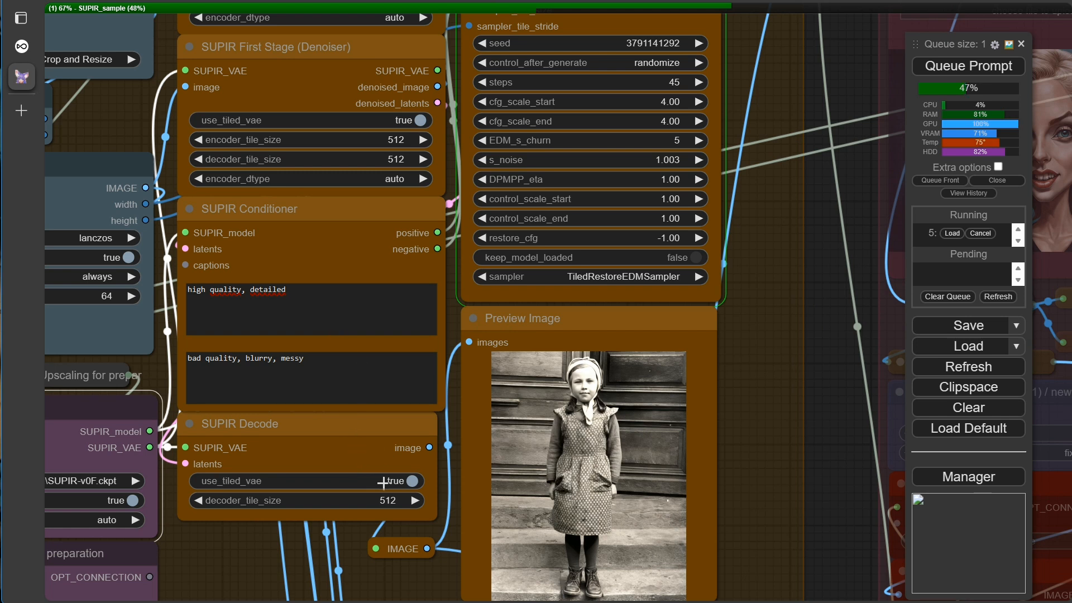
drag(764, 244, 762, 377)
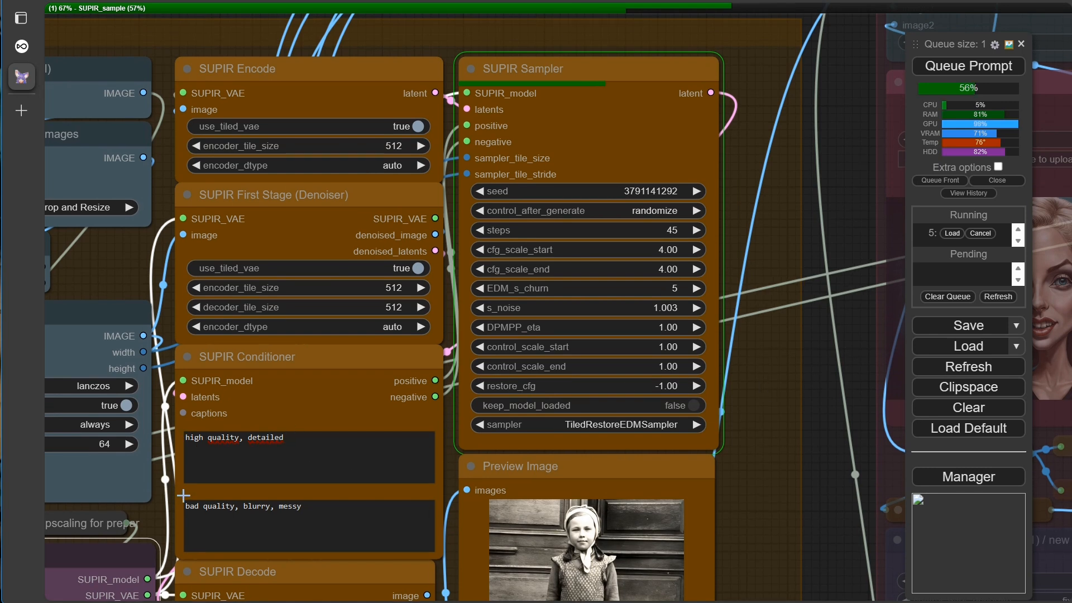
Step: Try adding "nice girl," at the start of the SUPIR Conditioner's positive prompt, and remove it again
click(187, 437)
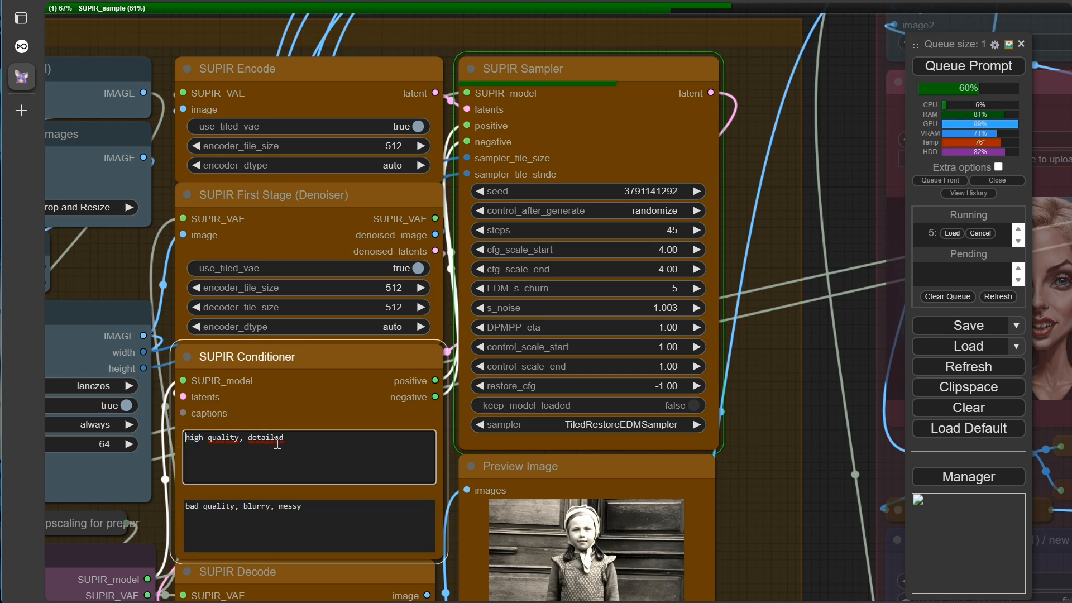
text(nice girl,)
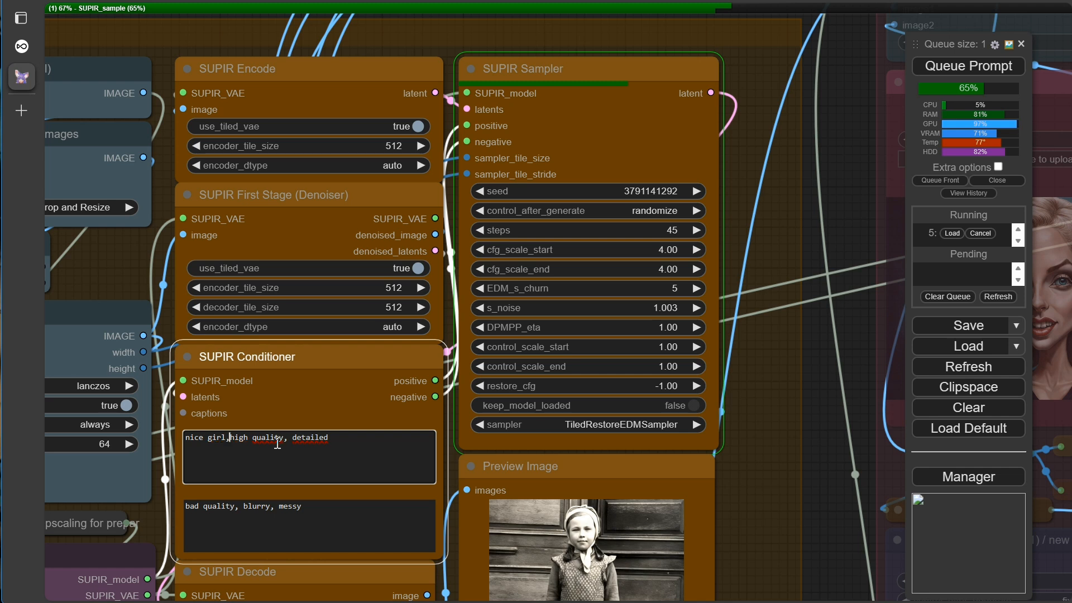
key(BackSpace)
key(BackSpace)
key(BackSpace)
key(BackSpace)
key(BackSpace)
key(BackSpace)
key(BackSpace)
key(BackSpace)
key(BackSpace)
key(BackSpace)
key(BackSpace)
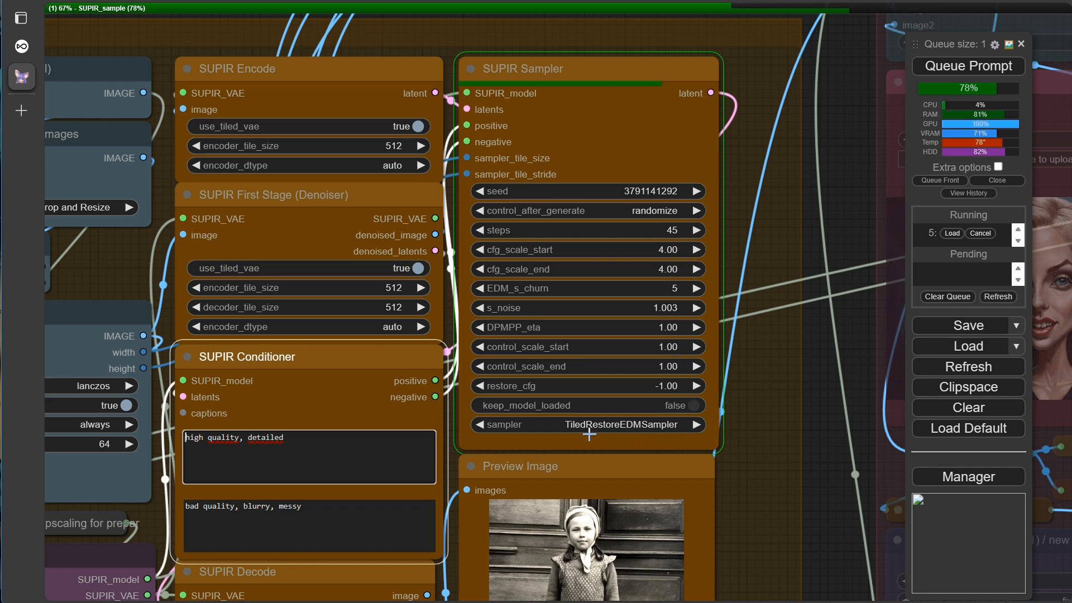
Step: Look at the sampler choices of the SUPIR Sampler node and follow the run to the preview
click(636, 425)
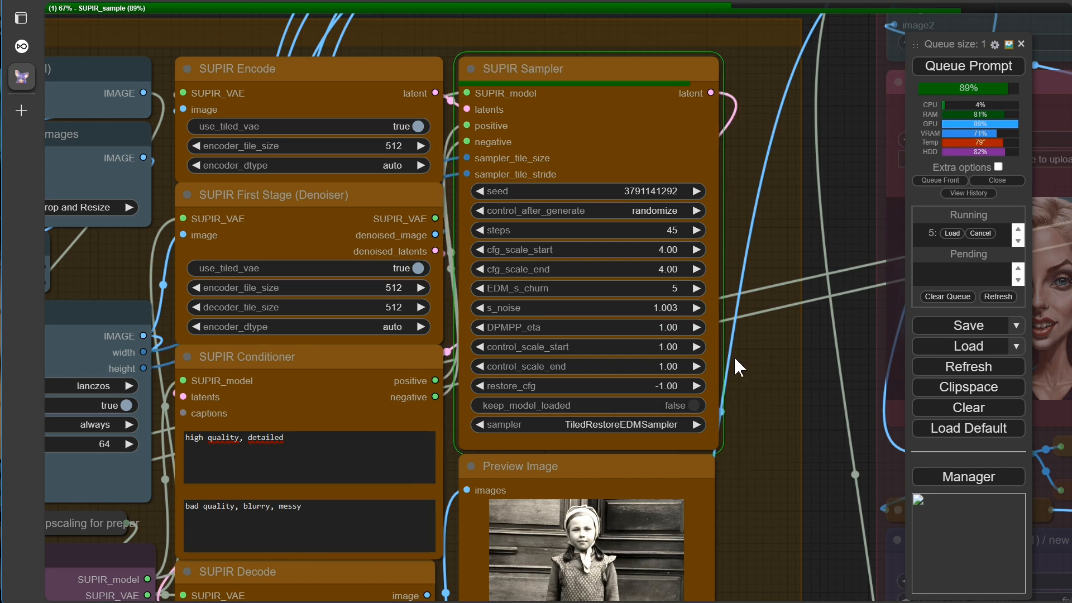
scroll(739, 367, down, 2)
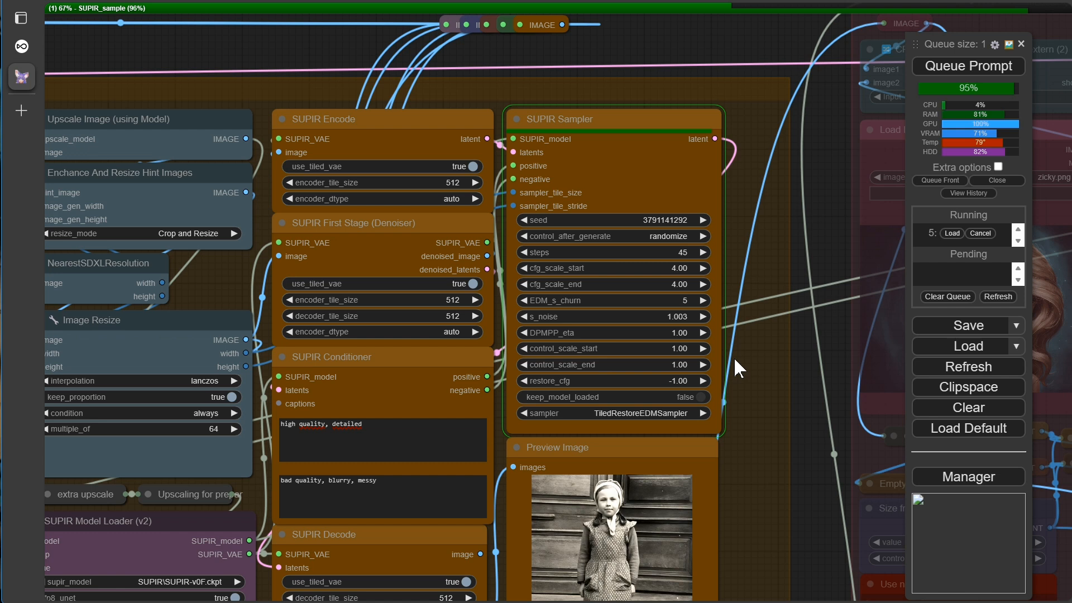
drag(743, 454, 755, 363)
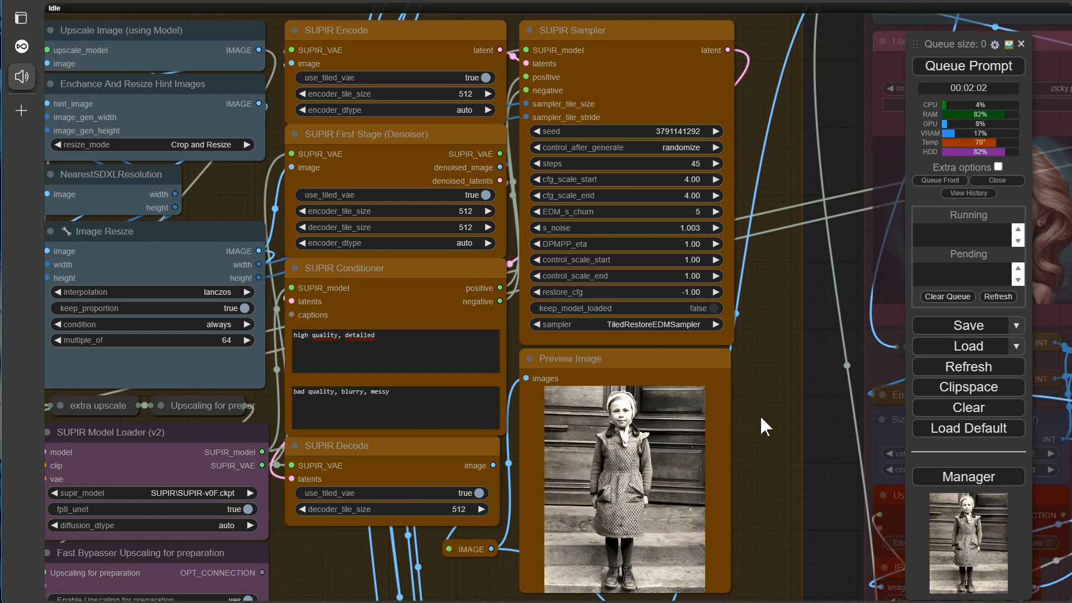
Step: Compare the original and SUPIR-upscaled versions of the girl's photo up close in the Image Comparer (rgthree) node
scroll(760, 414, down, 6)
drag(756, 430, 755, 368)
scroll(656, 223, up, 5)
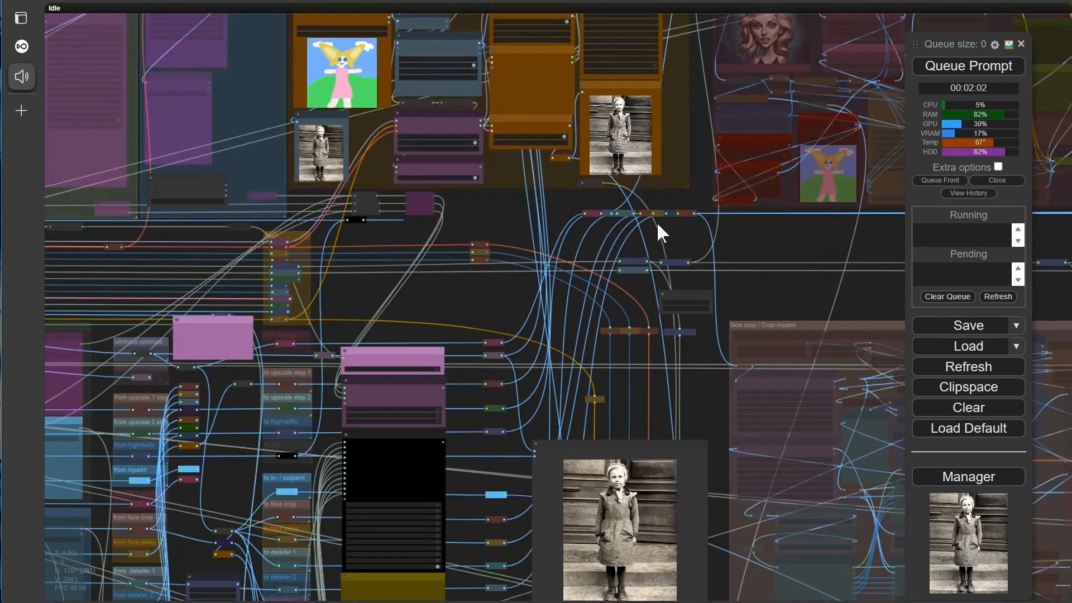
drag(631, 408, 604, 201)
scroll(511, 286, up, 15)
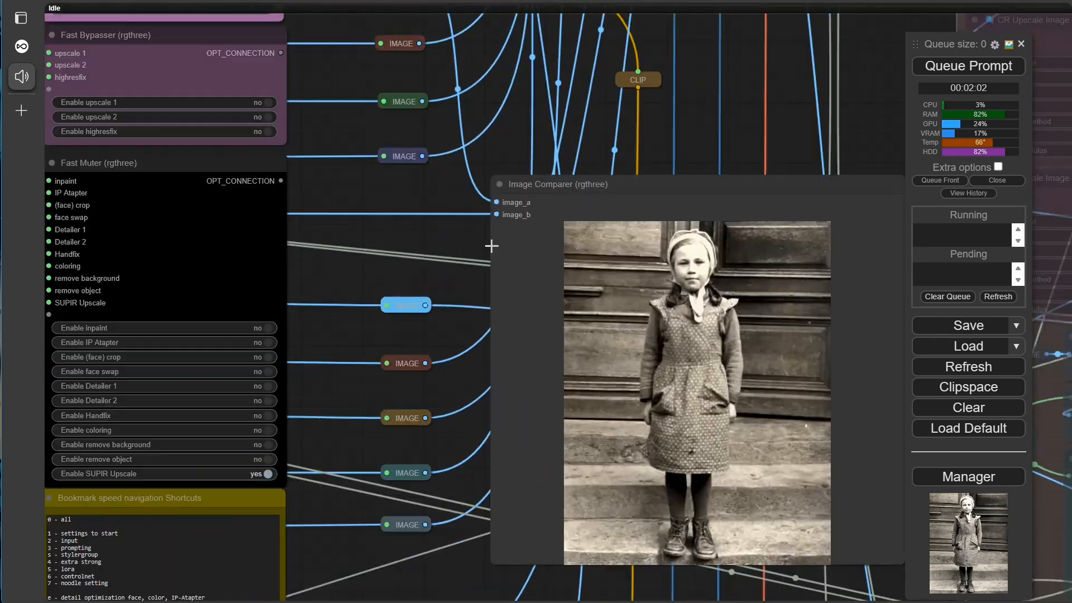
drag(468, 237, 63, 49)
scroll(138, 182, up, 2)
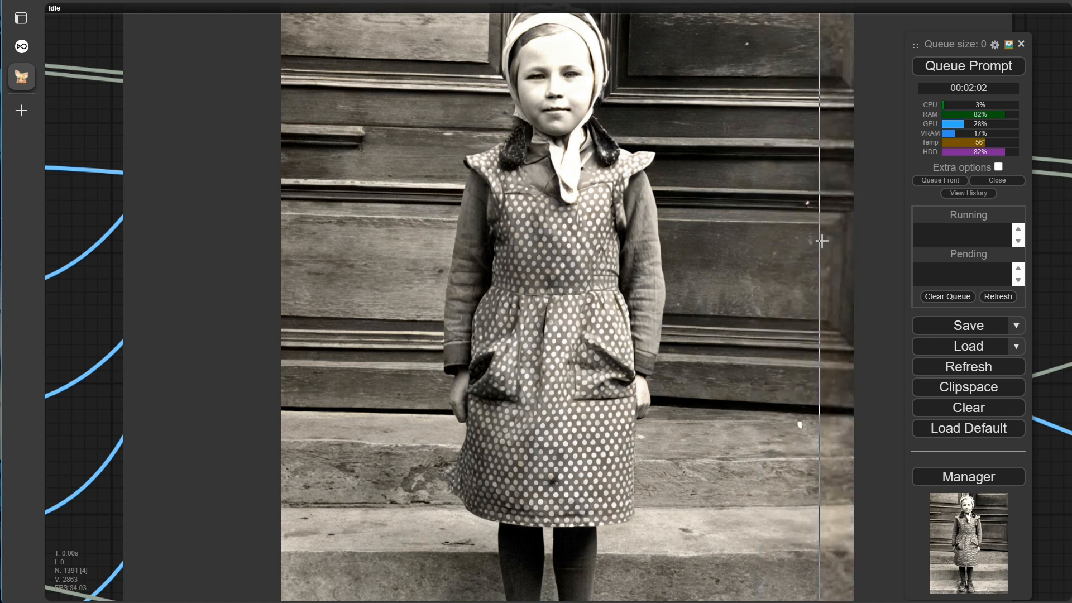
scroll(819, 241, down, 1)
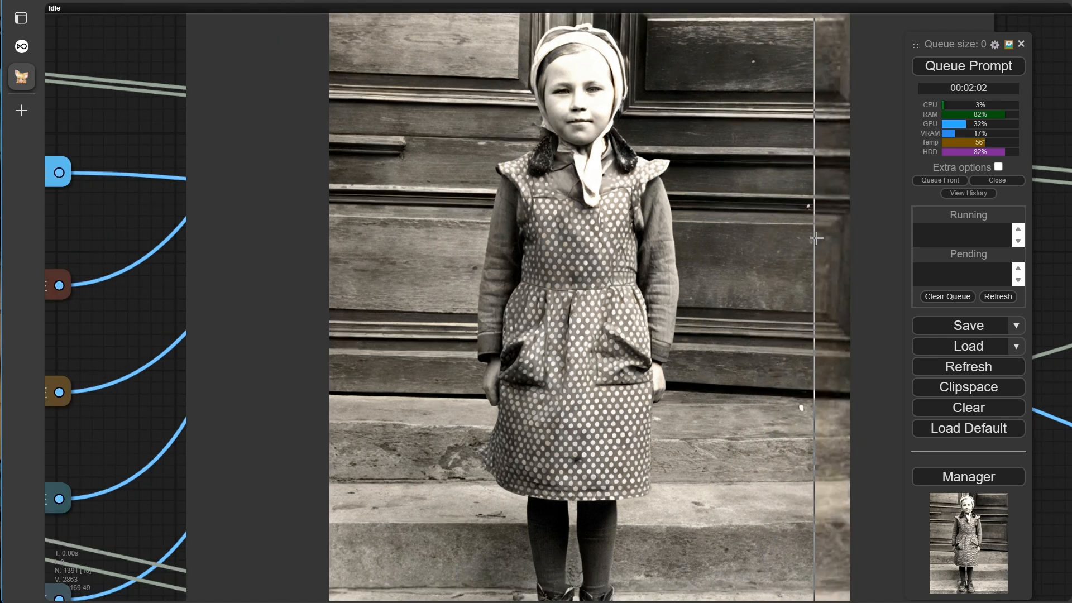
Step: Save the complete workflow to the workflows collection under the filename v7-supir
scroll(816, 240, down, 20)
drag(725, 519, 449, 492)
drag(512, 538, 606, 496)
scroll(510, 484, up, 2)
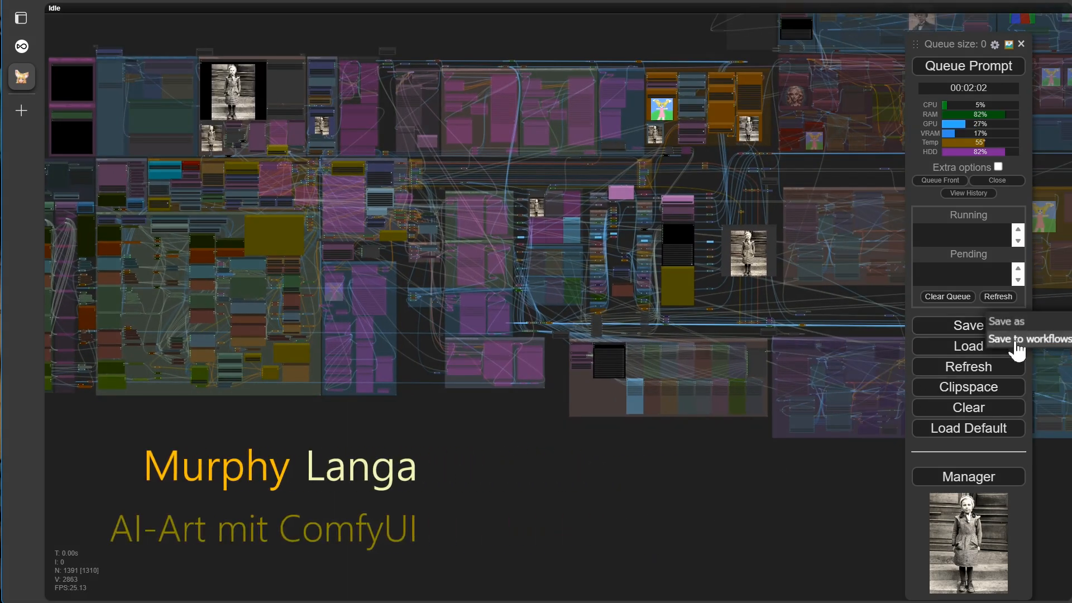
click(1016, 342)
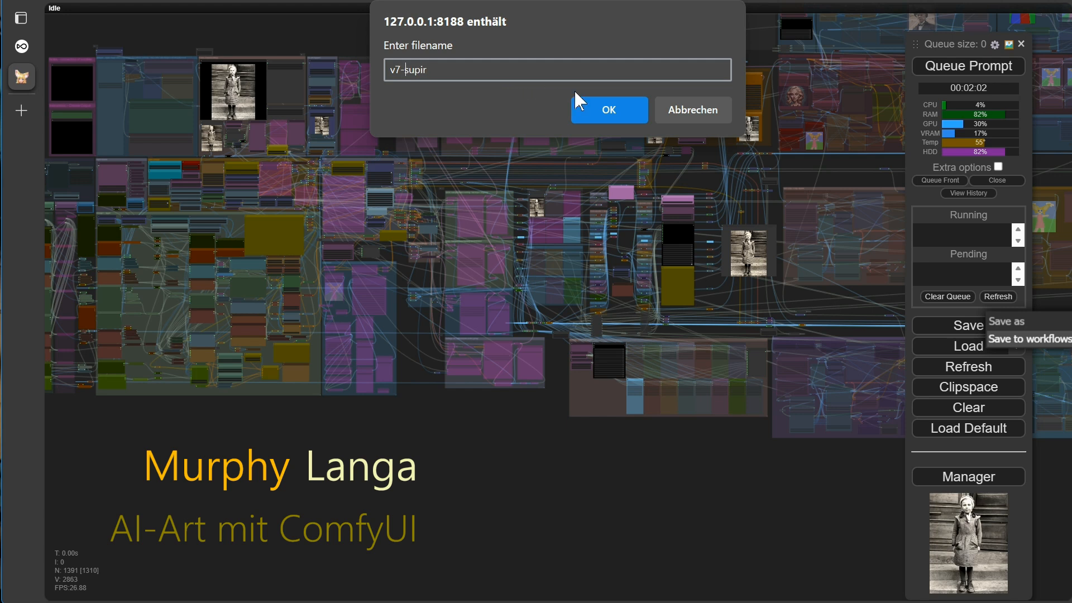
click(586, 109)
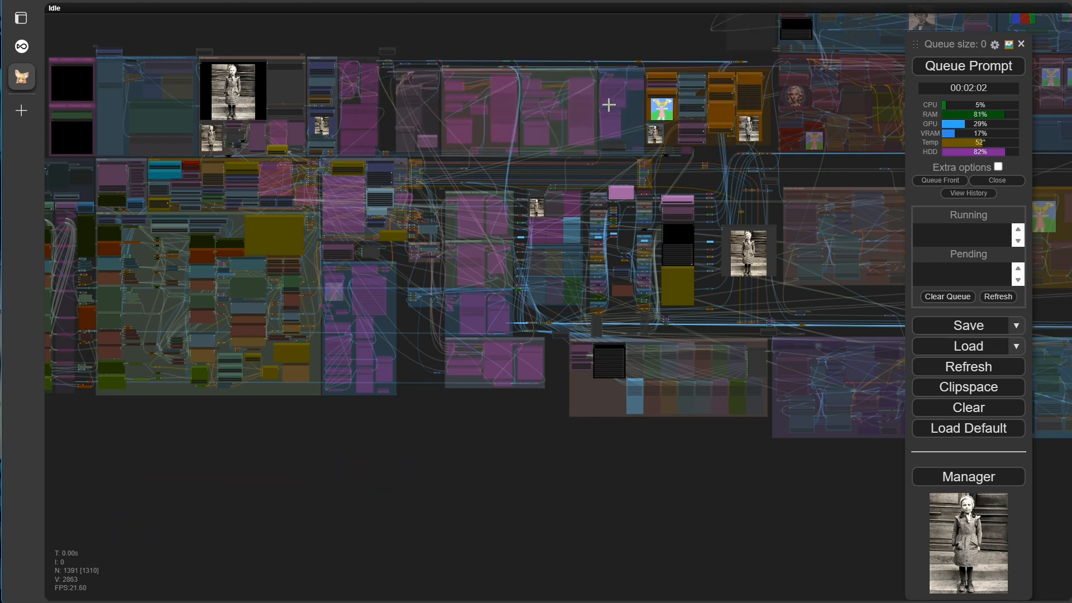